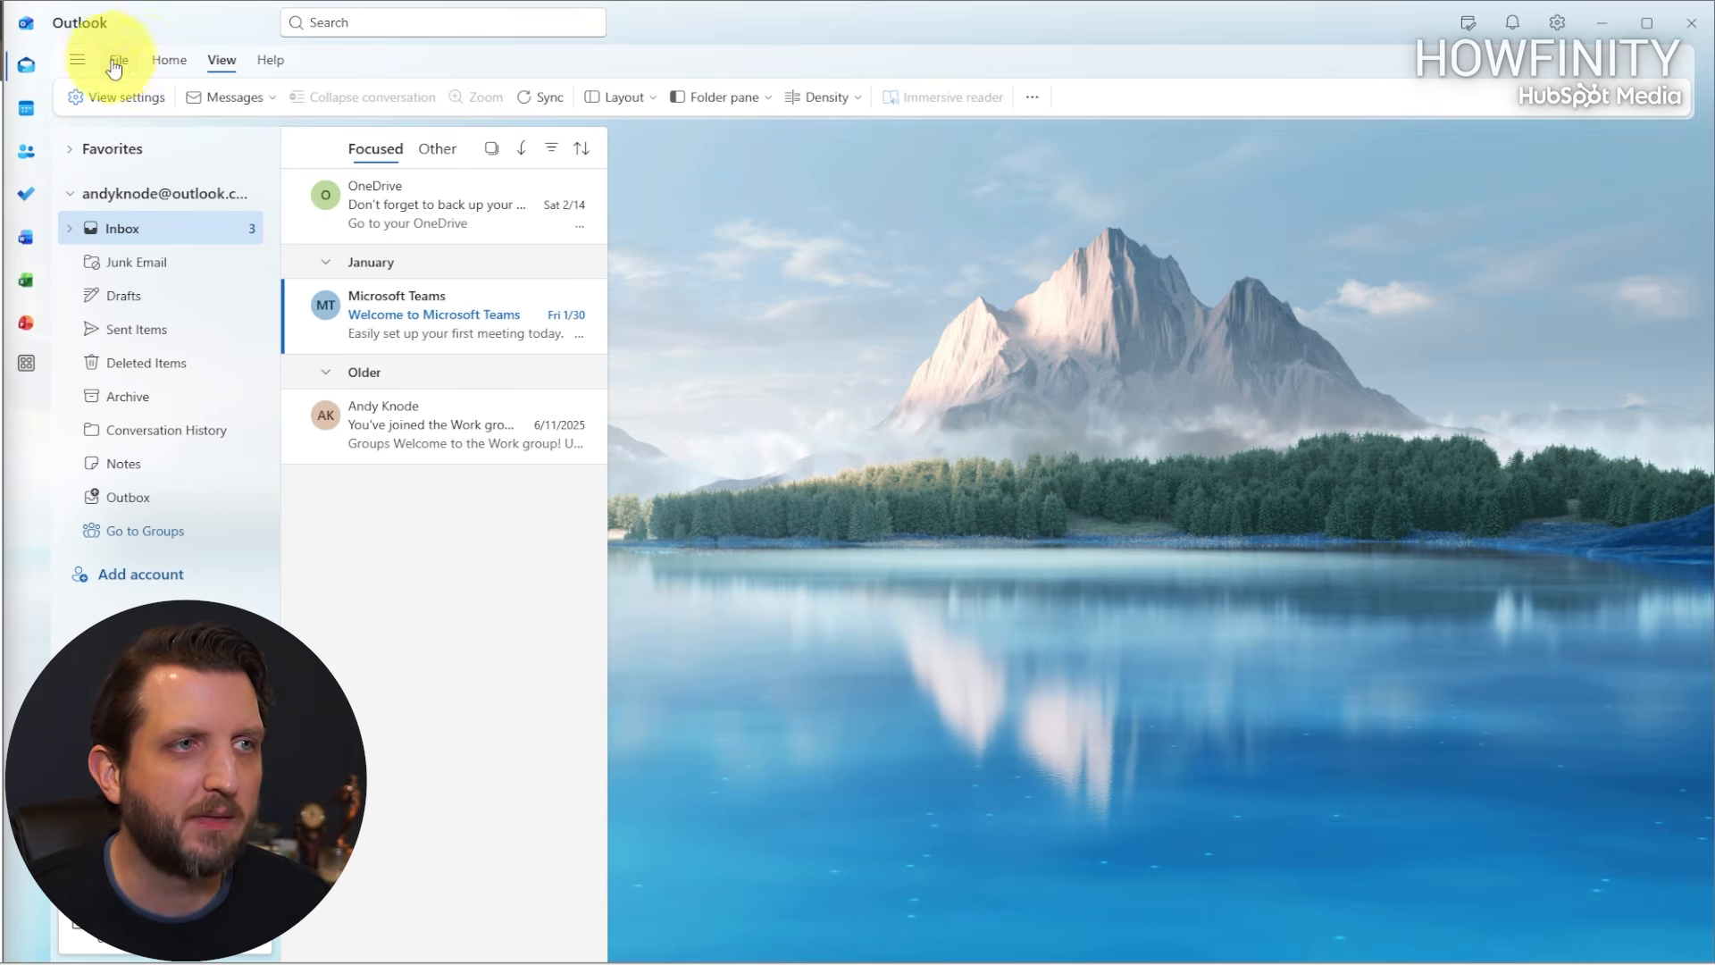
Switch the ribbon layout to Classic ribbon.
{"action": "left_click", "coordinate": [223, 67]}
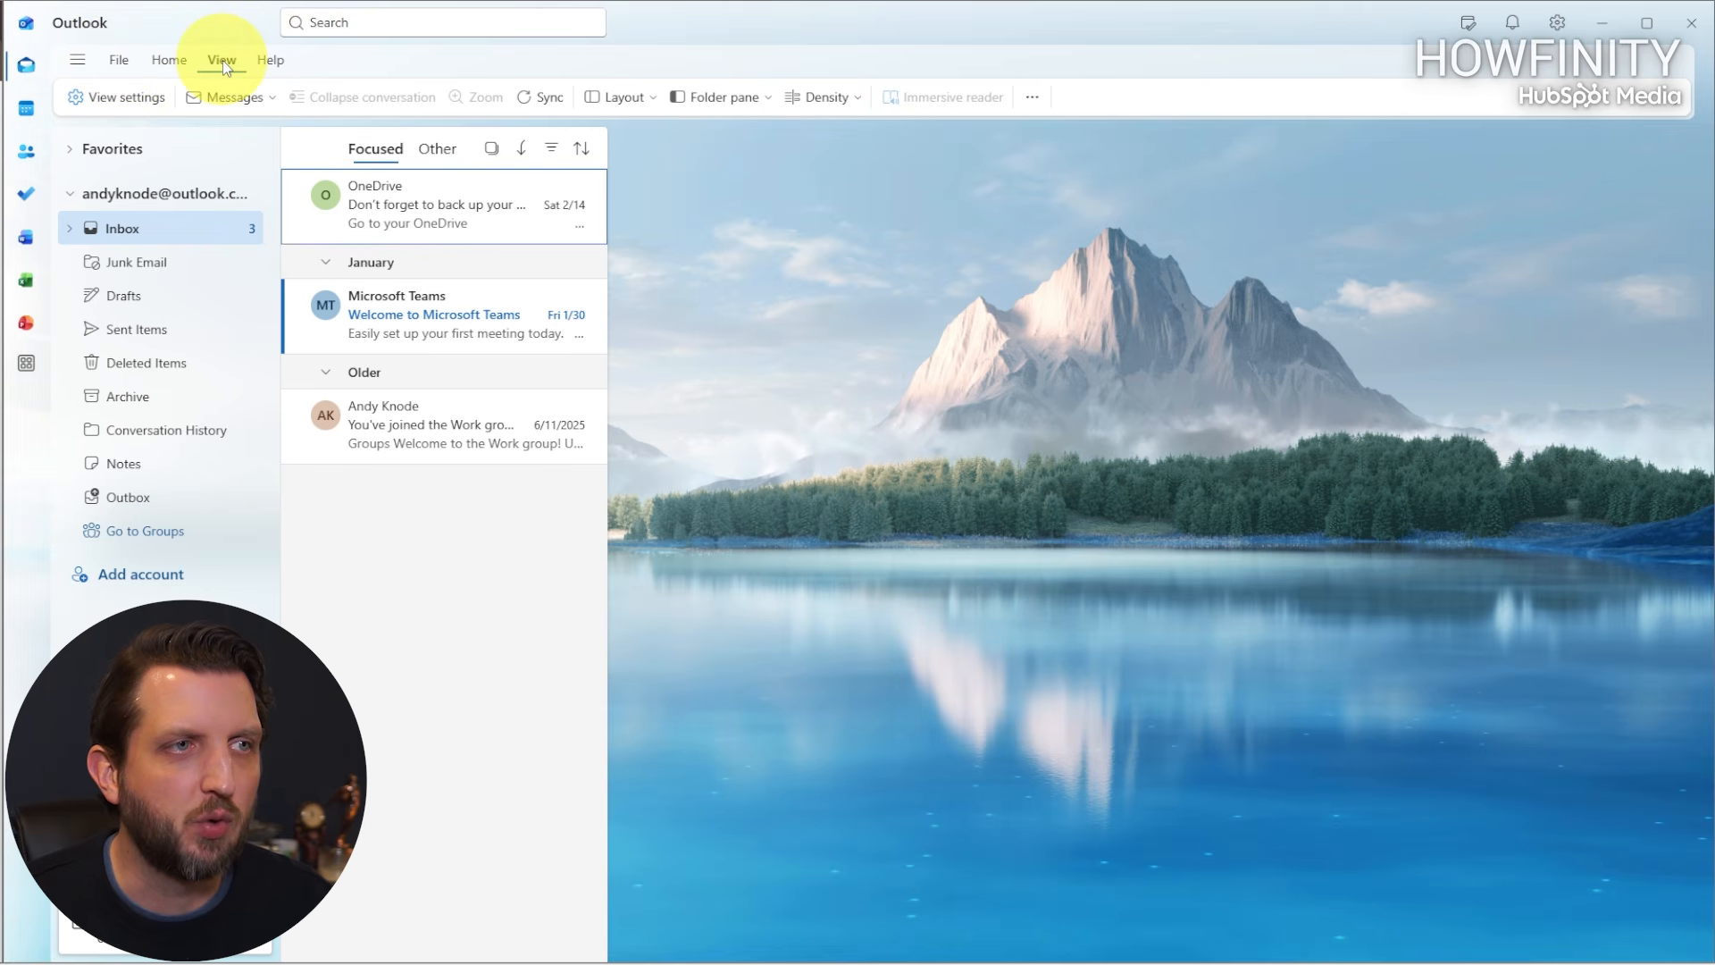
{"action": "left_click", "coordinate": [648, 98]}
{"action": "mouse_move", "coordinate": [672, 145]}
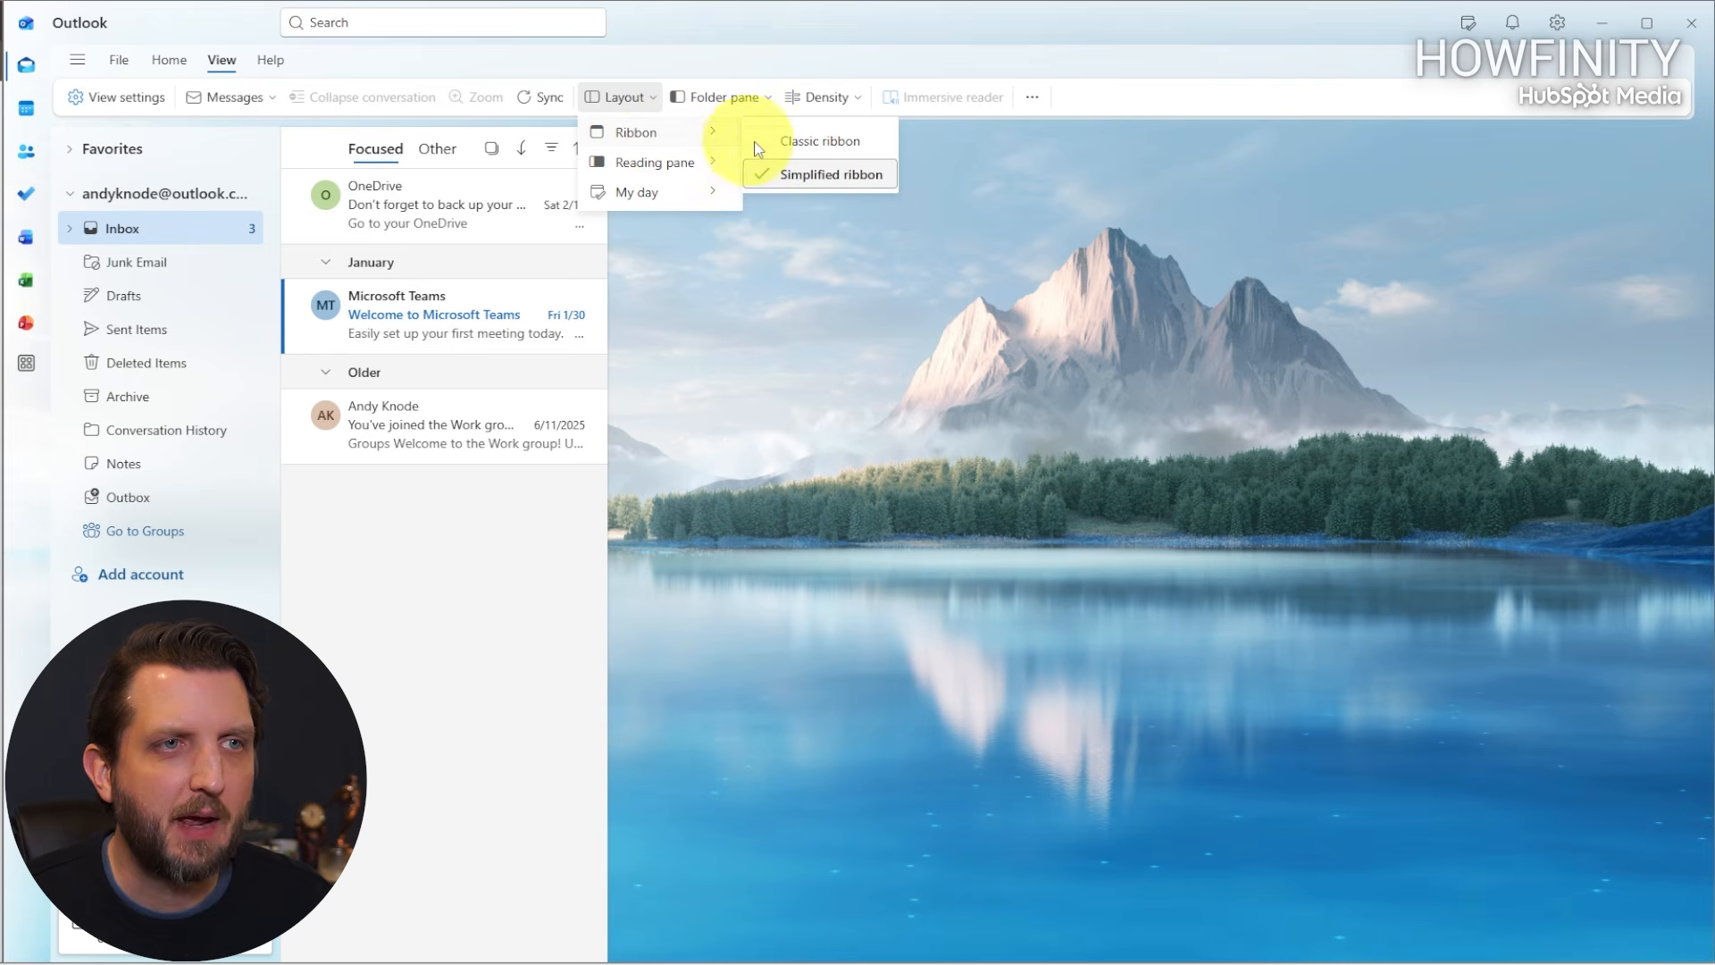
{"action": "left_click", "coordinate": [789, 142]}
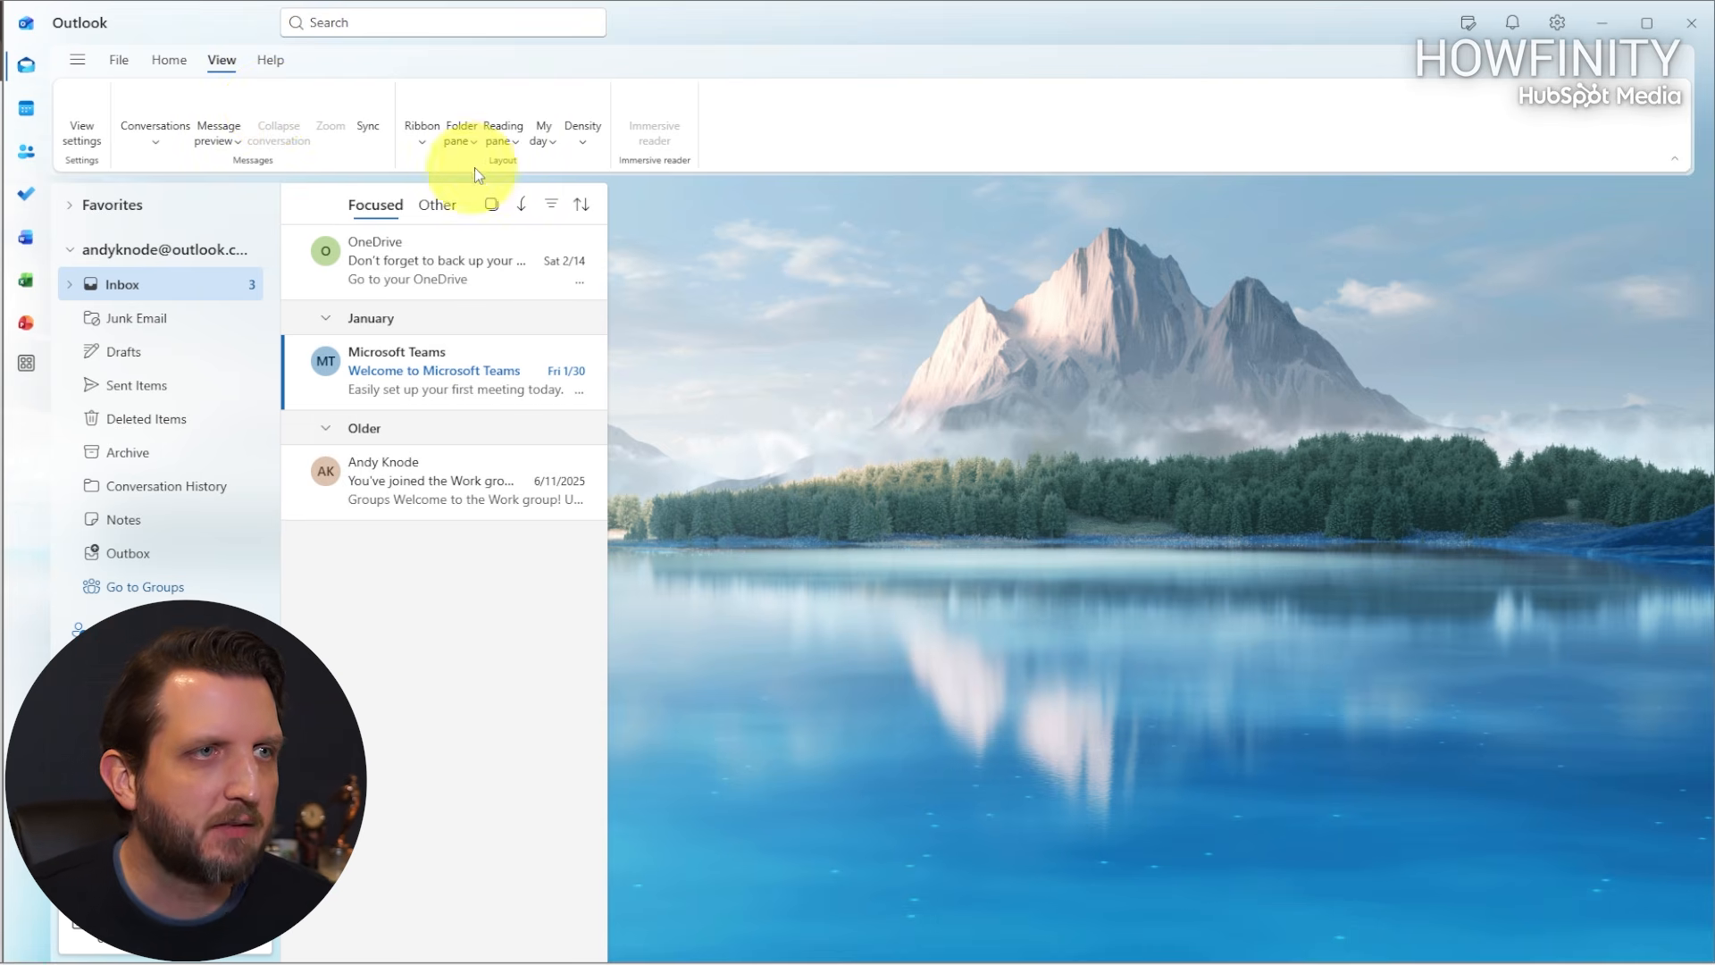
Open the view settings and review the mail layout options, from Focused Inbox and text size through message organization to the reading pane.
{"action": "left_click", "coordinate": [84, 134]}
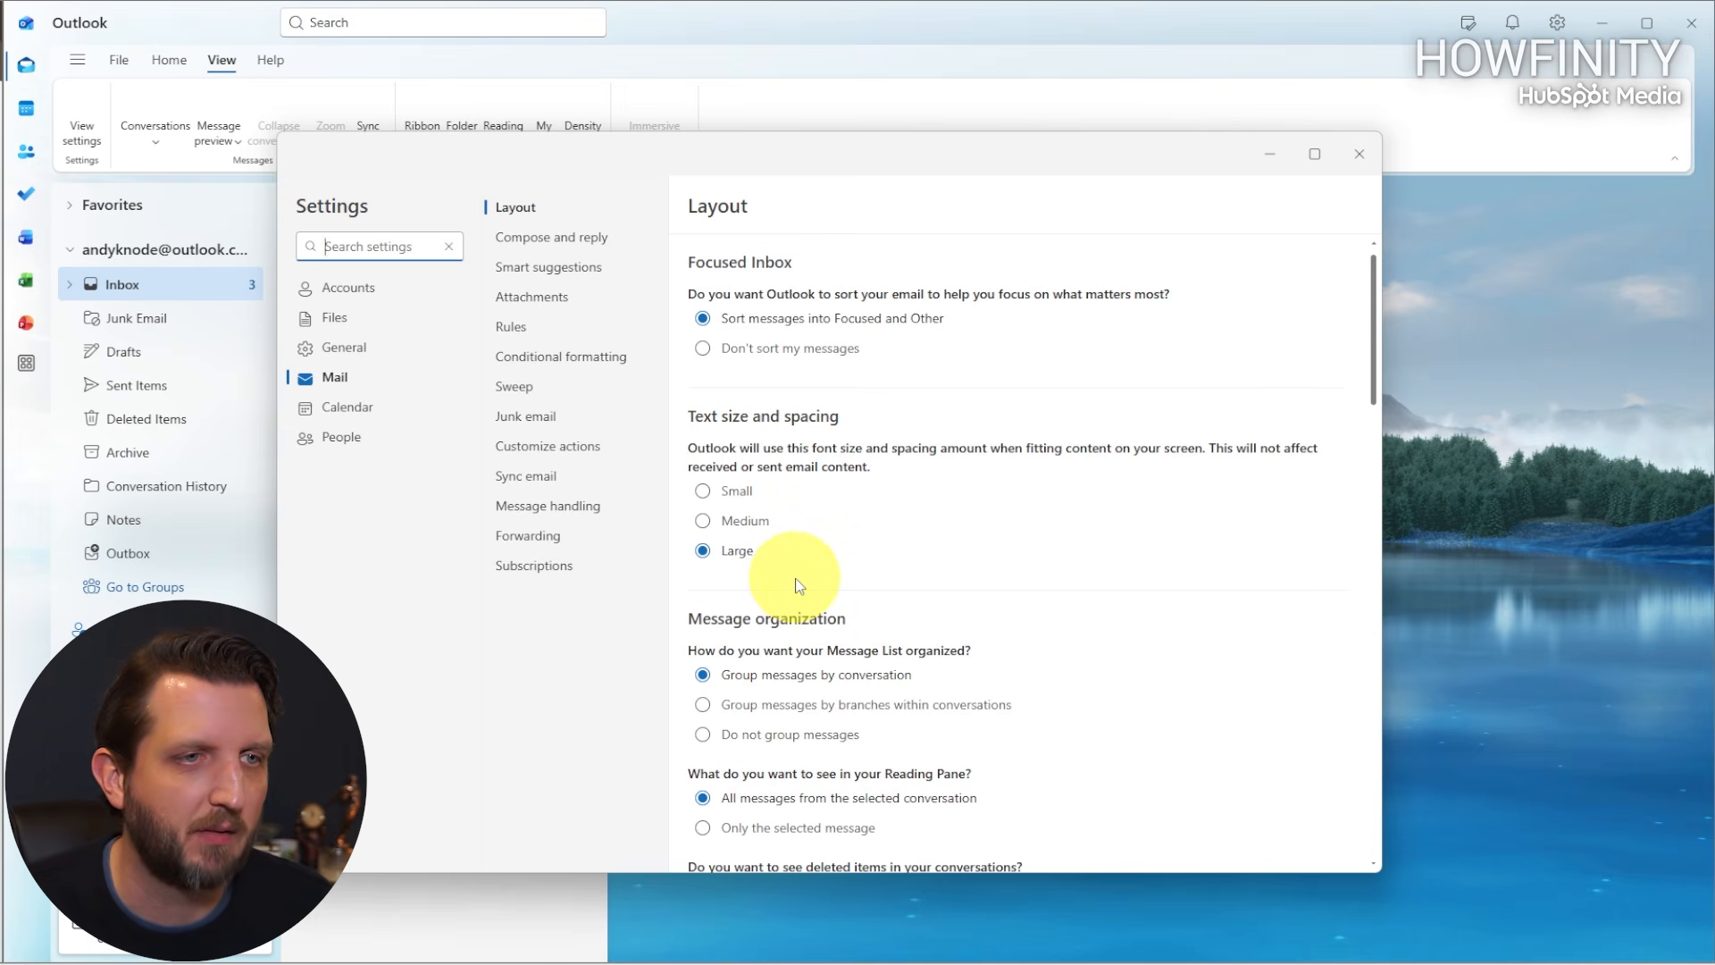
{"action": "scroll", "coordinate": [795, 579], "scroll_direction": "down", "scroll_amount": 1}
{"action": "scroll", "coordinate": [883, 636], "scroll_direction": "down", "scroll_amount": 1}
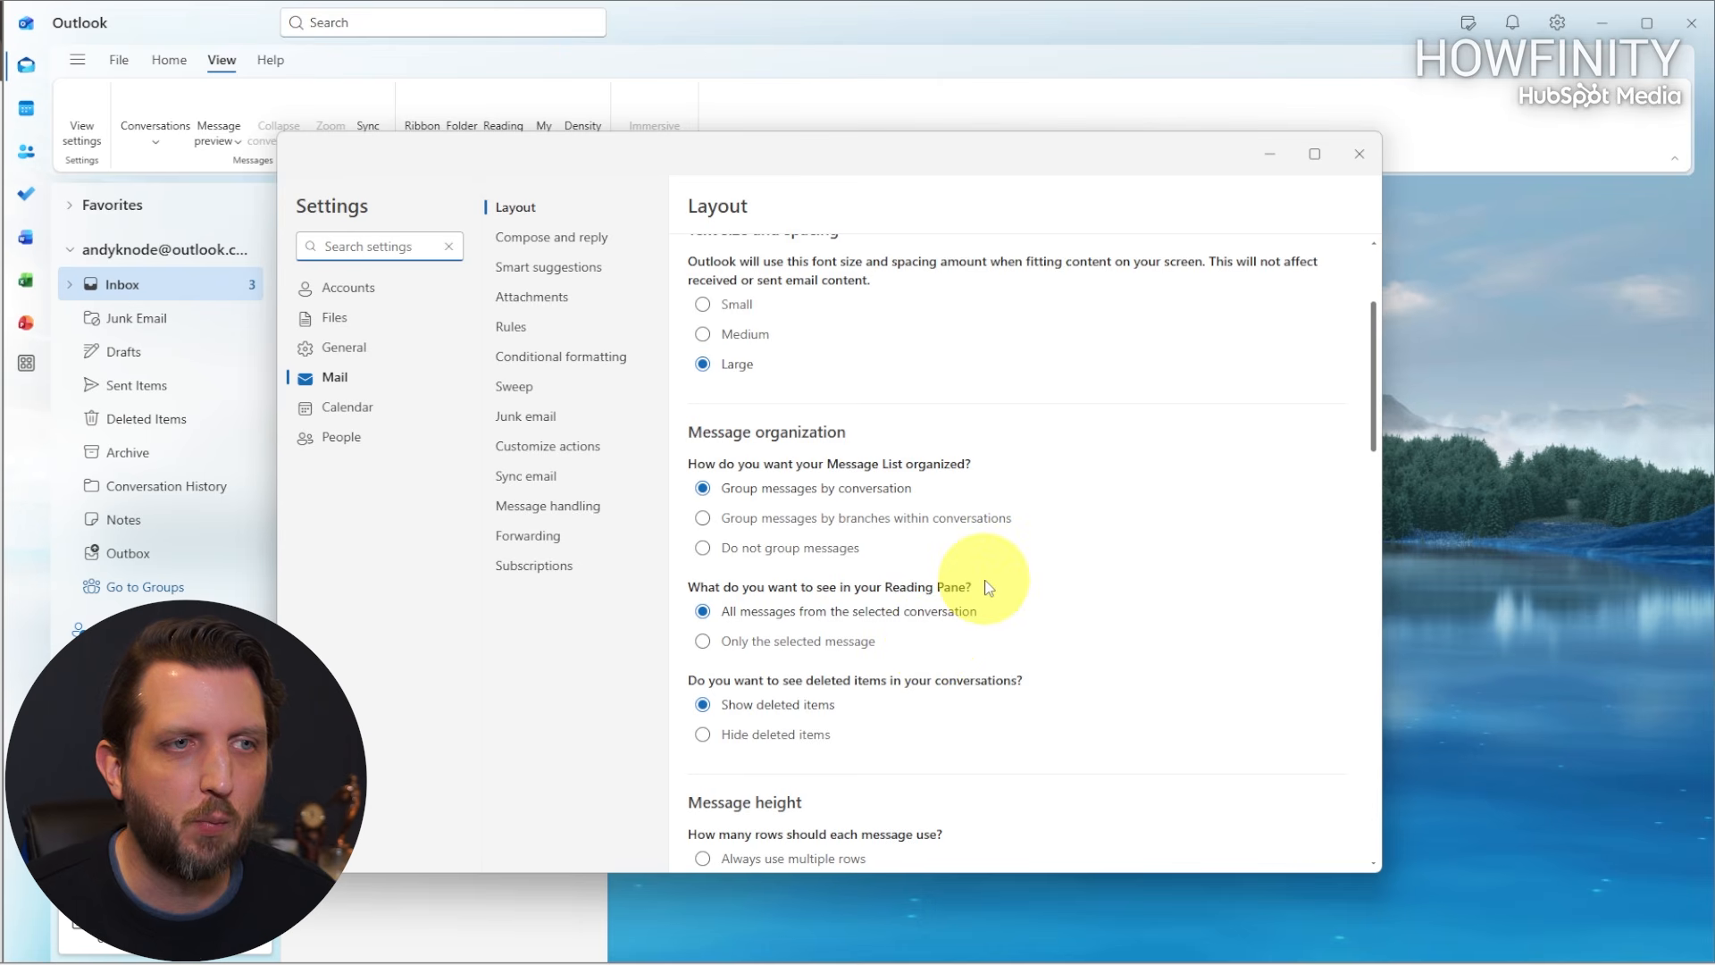
{"action": "scroll", "coordinate": [1104, 593], "scroll_direction": "up", "scroll_amount": 1}
{"action": "scroll", "coordinate": [1106, 597], "scroll_direction": "down", "scroll_amount": 3}
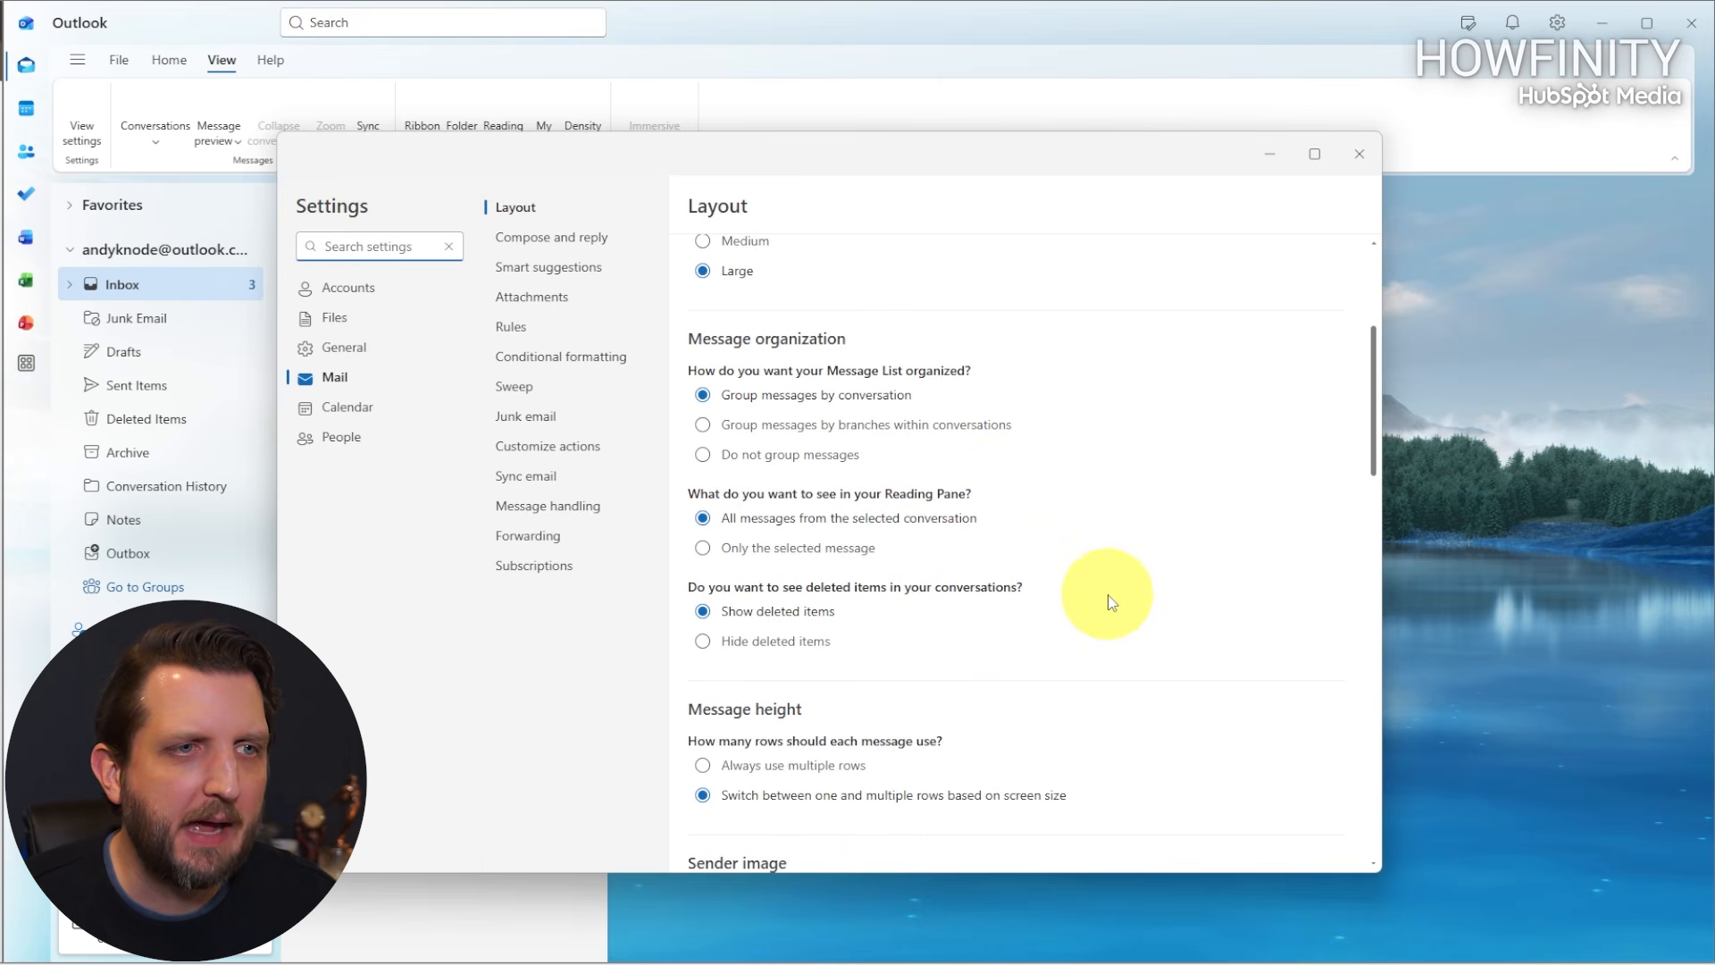
{"action": "scroll", "coordinate": [1112, 602], "scroll_direction": "down", "scroll_amount": 10}
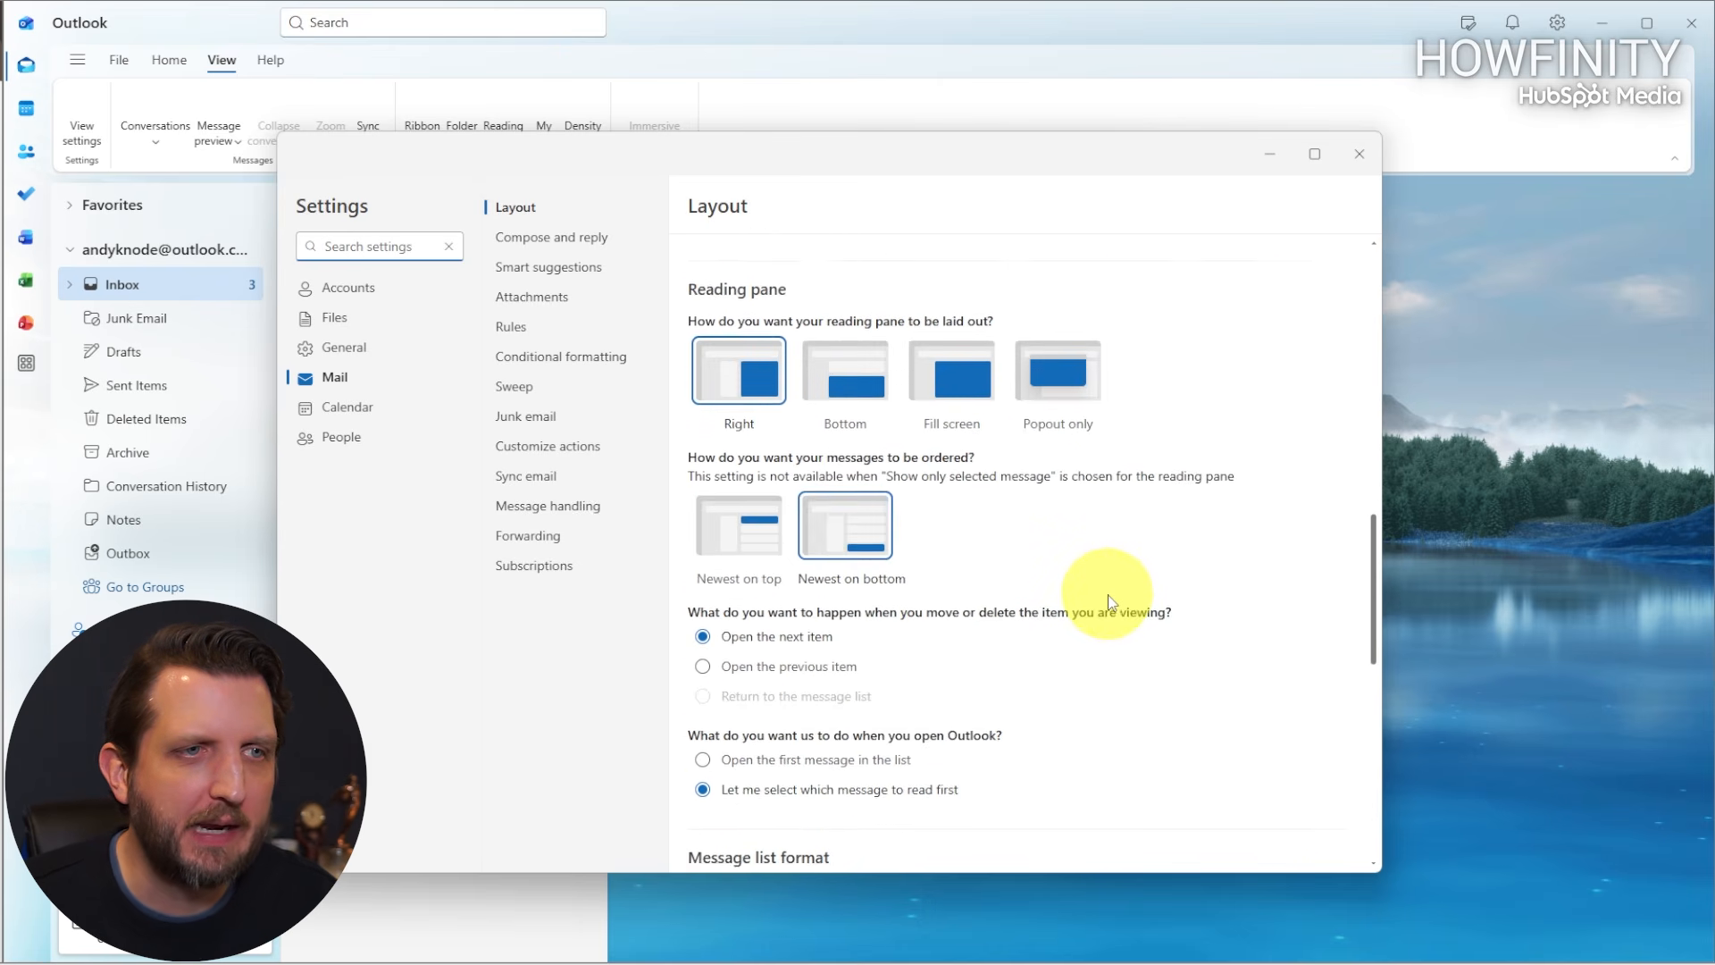
{"action": "scroll", "coordinate": [1089, 574], "scroll_direction": "up", "scroll_amount": 3}
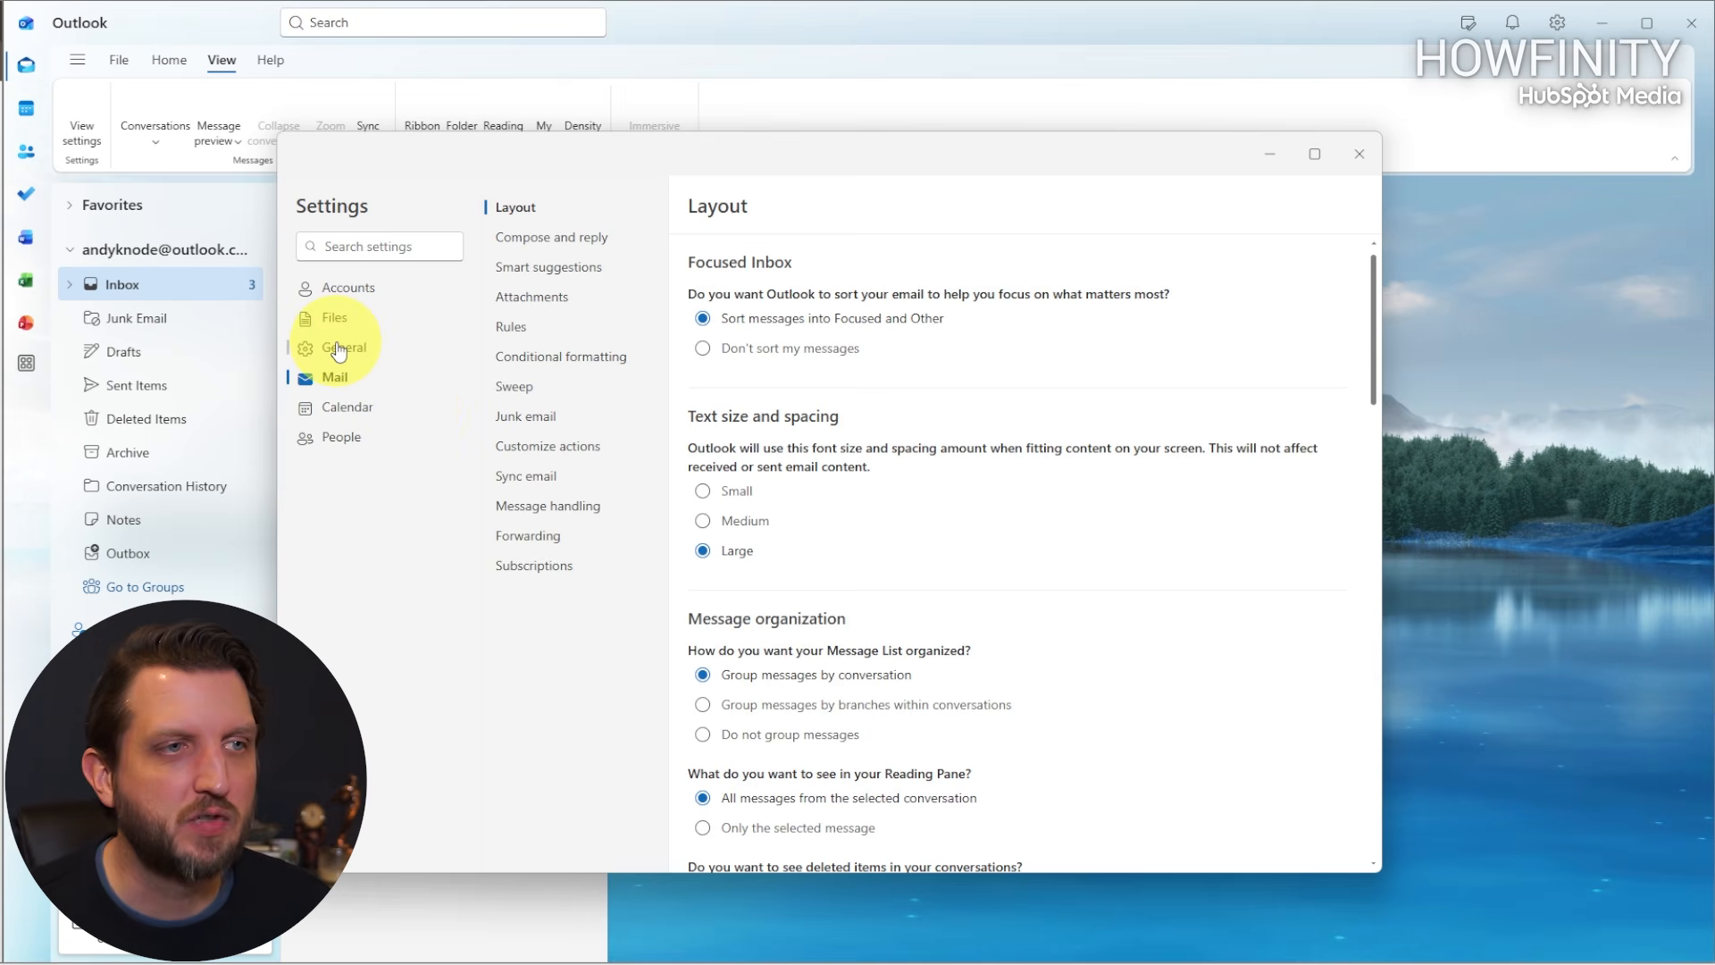
Try the Light and Dark modes in the general Appearance settings and return to Use system settings.
{"action": "left_click", "coordinate": [338, 349]}
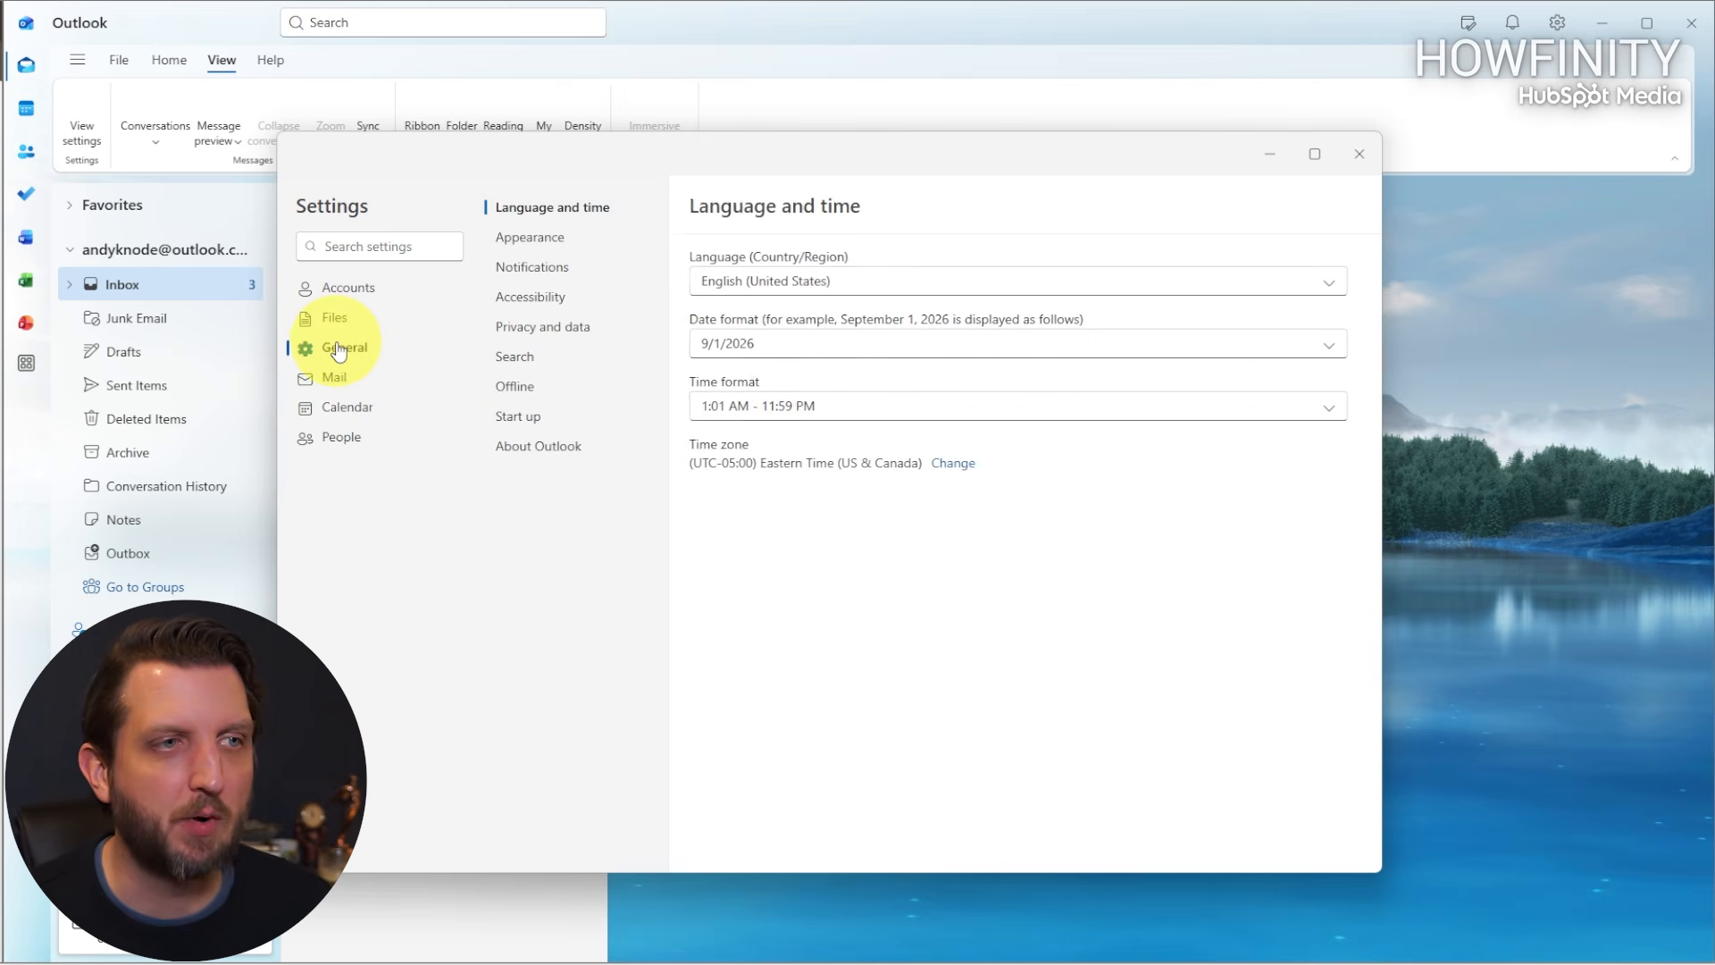
{"action": "left_click", "coordinate": [541, 244]}
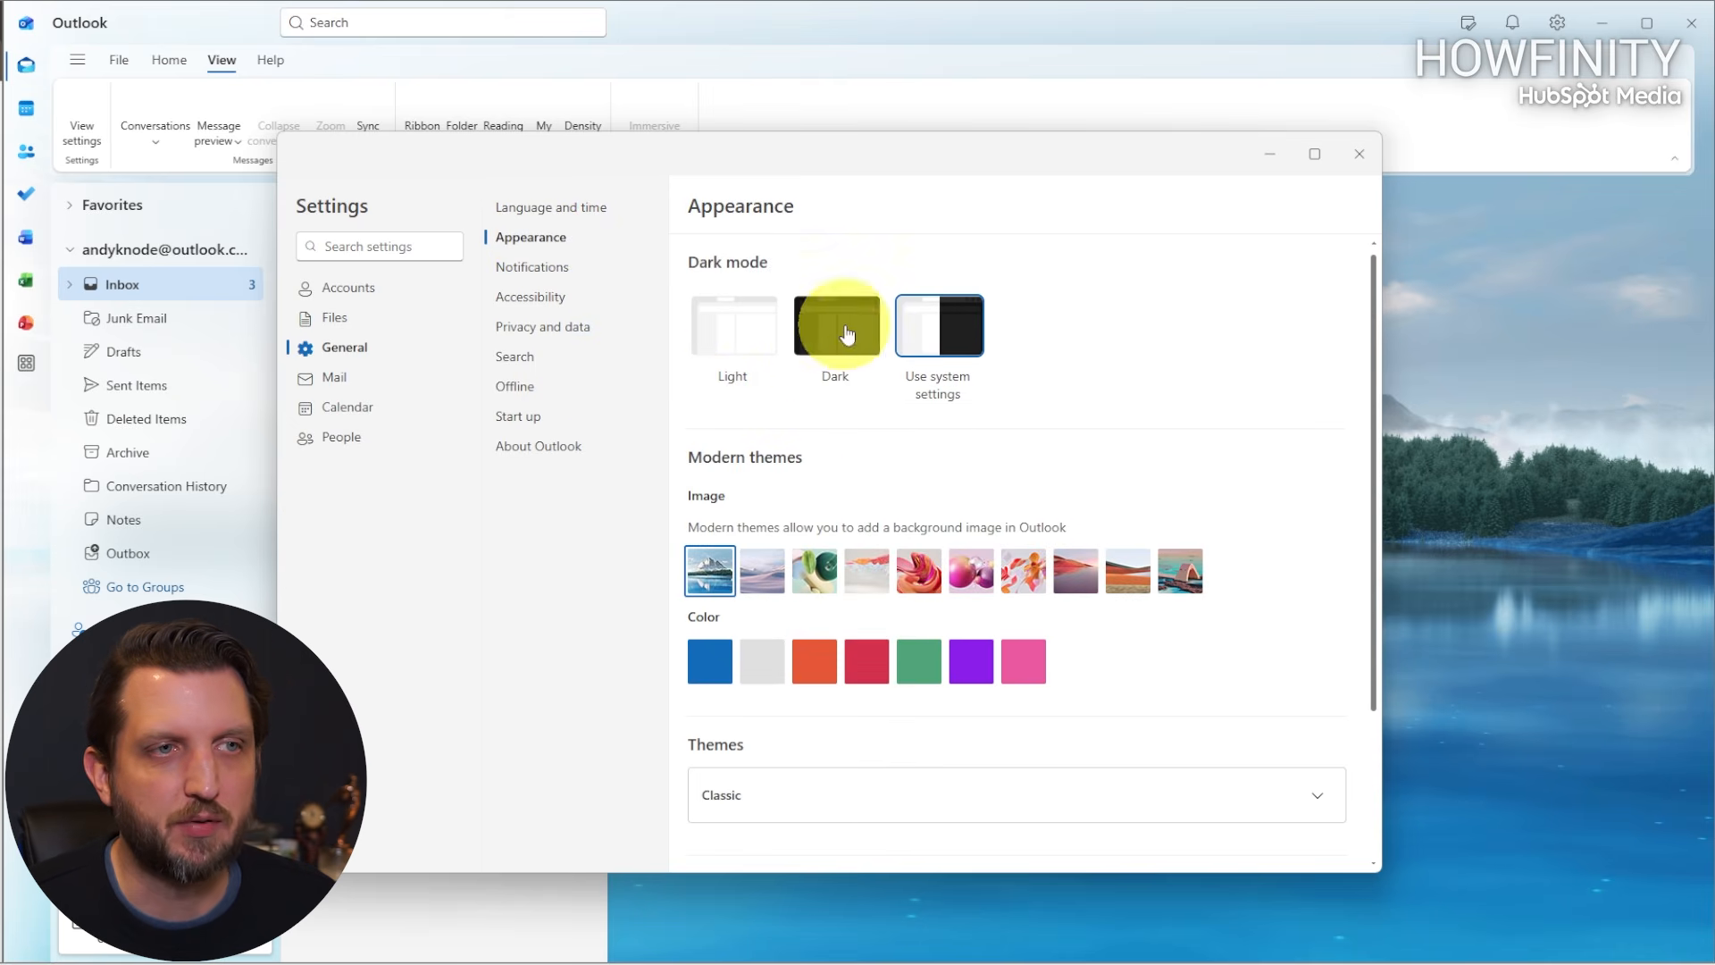
{"action": "left_click", "coordinate": [753, 352]}
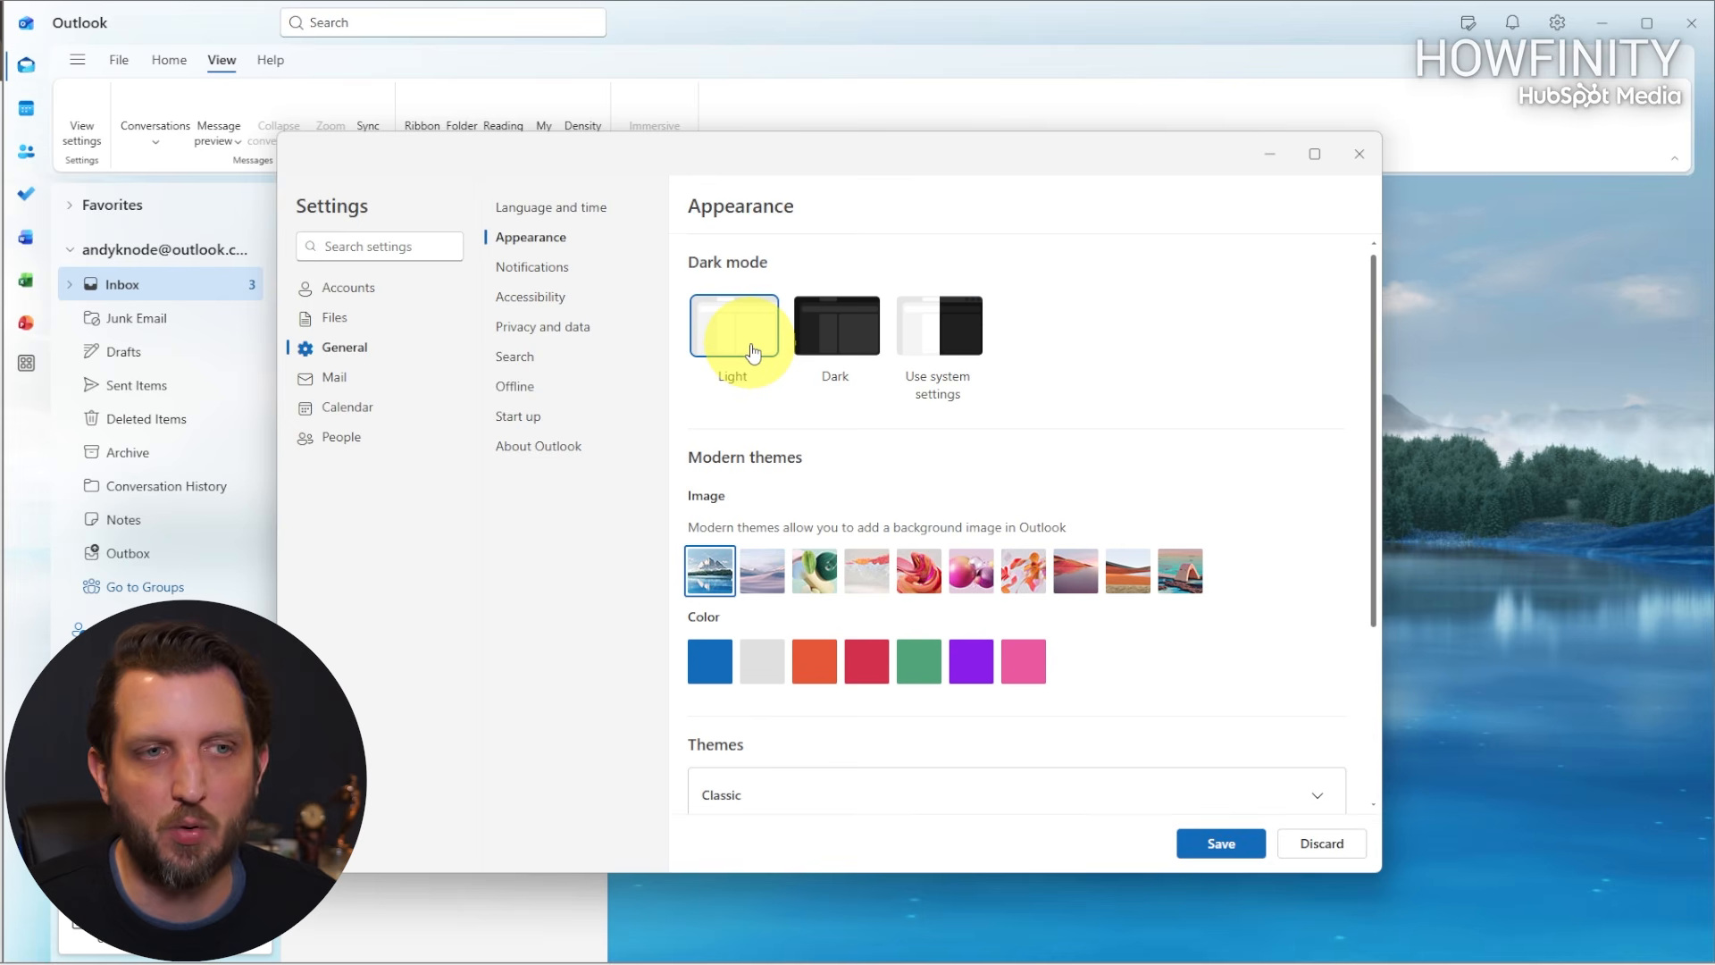
{"action": "left_click", "coordinate": [836, 346]}
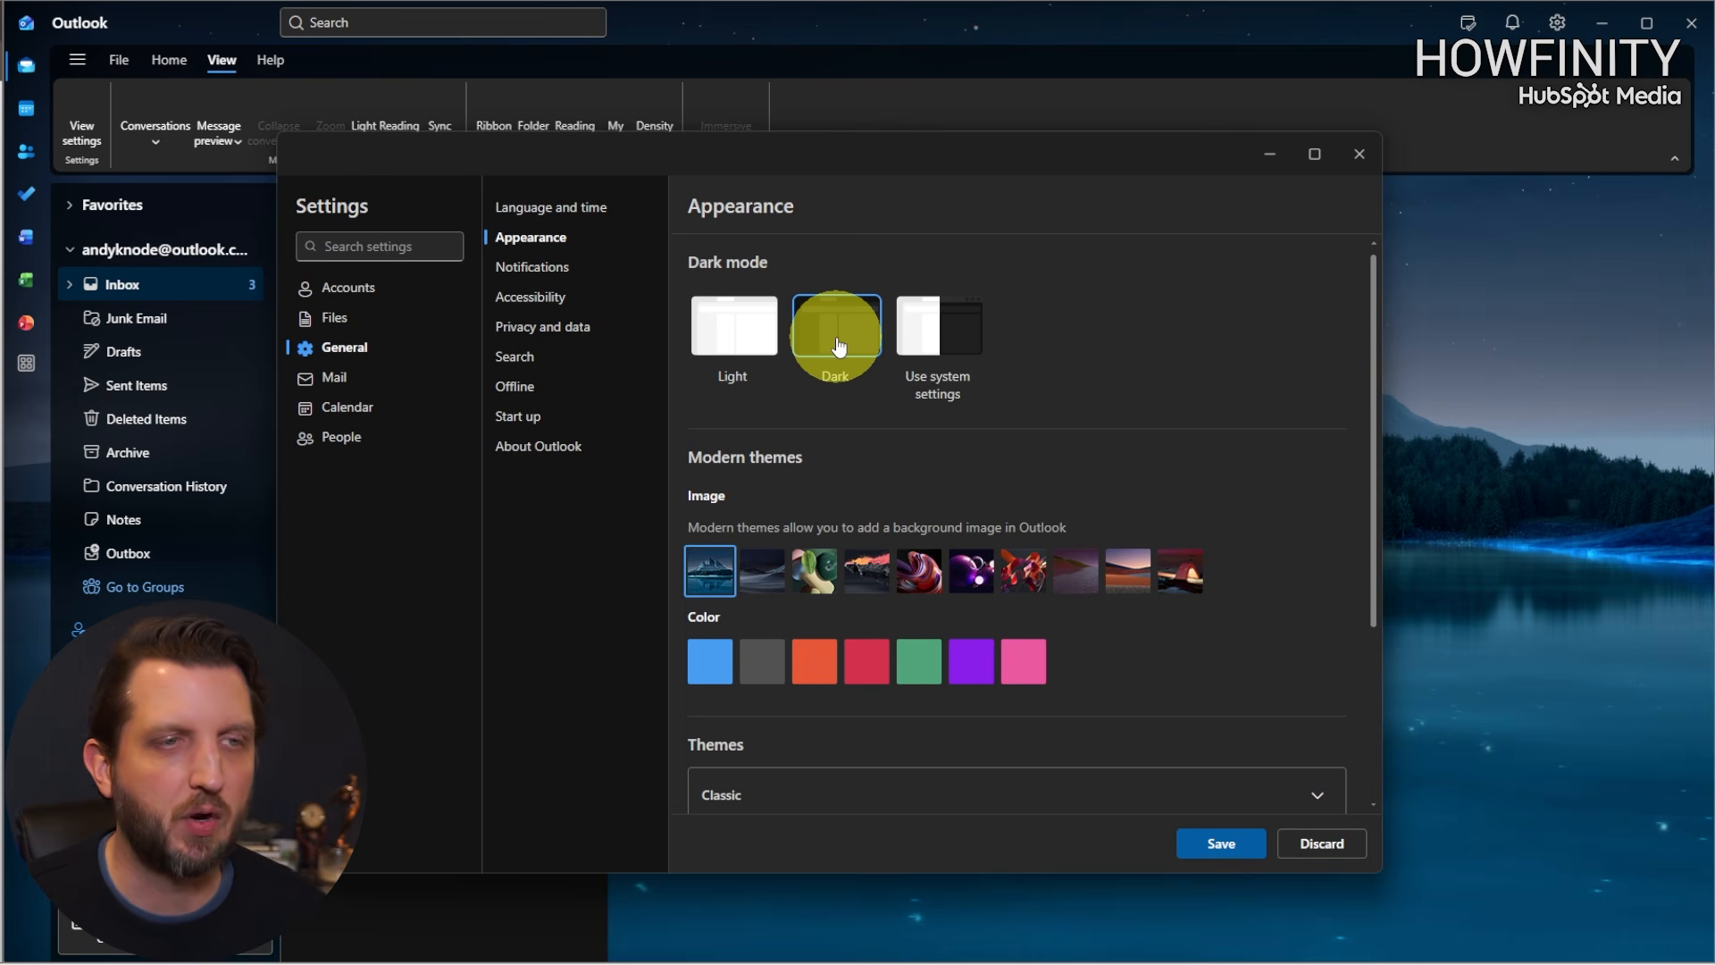
{"action": "left_click", "coordinate": [944, 335]}
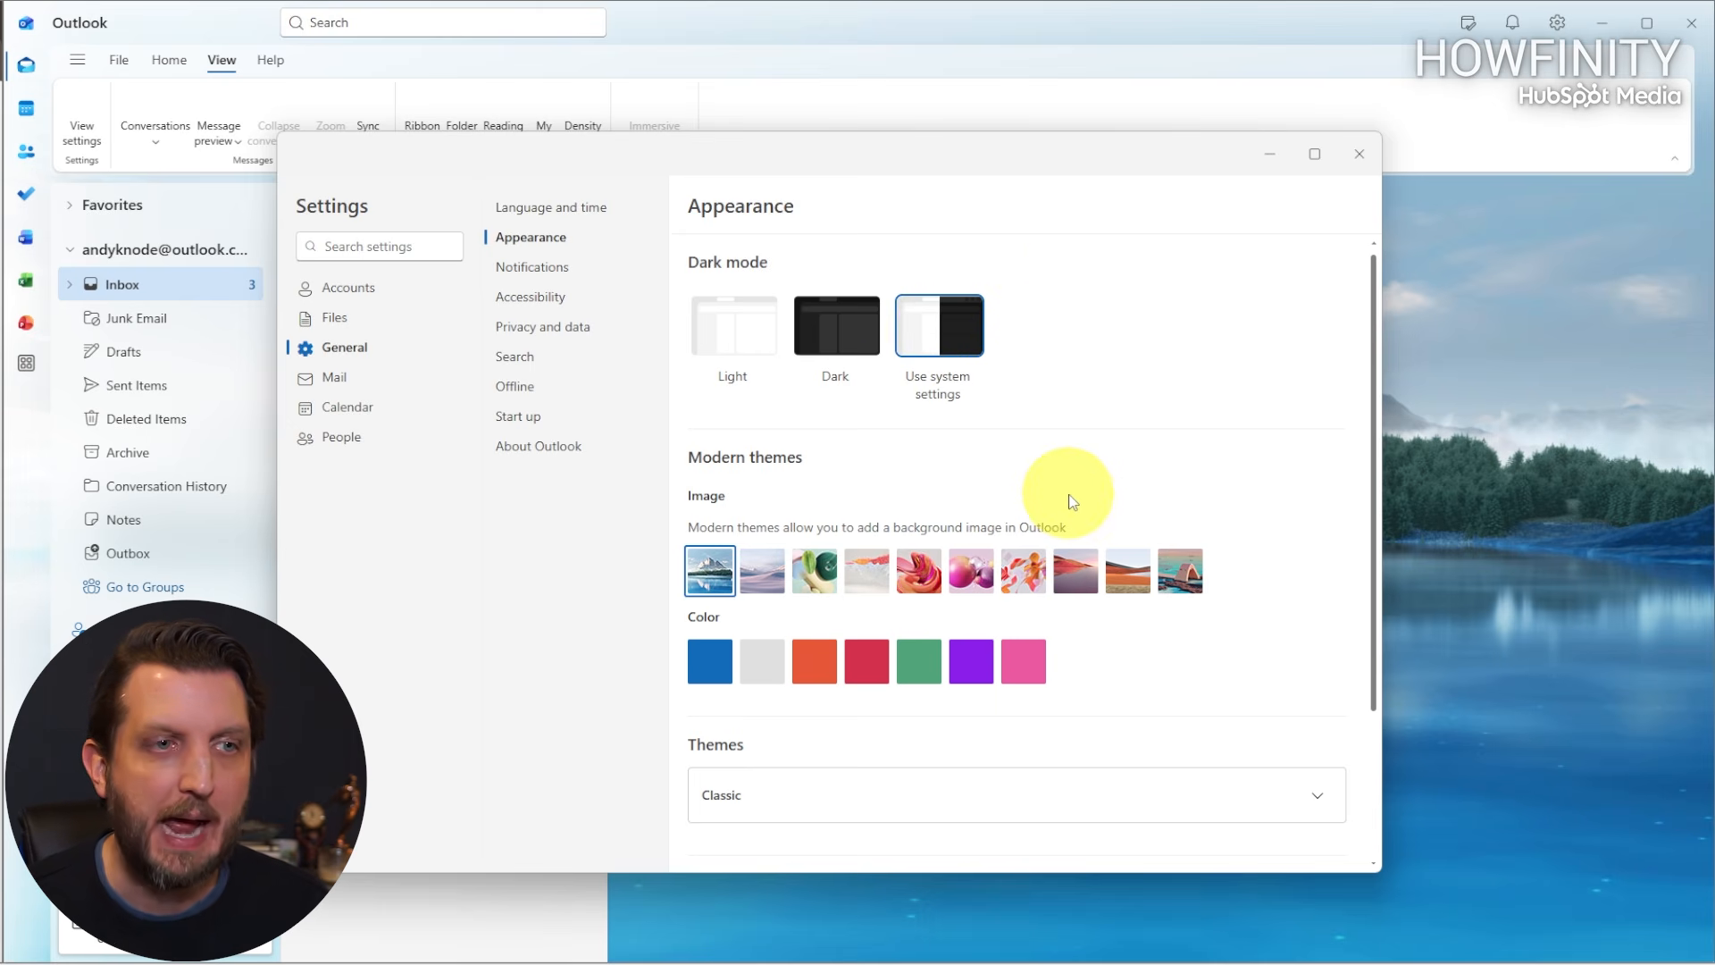
Preview several modern theme images and colors, restore the mountain lake image, and look over the remaining appearance options.
{"action": "scroll", "coordinate": [1027, 490], "scroll_direction": "down", "scroll_amount": 1}
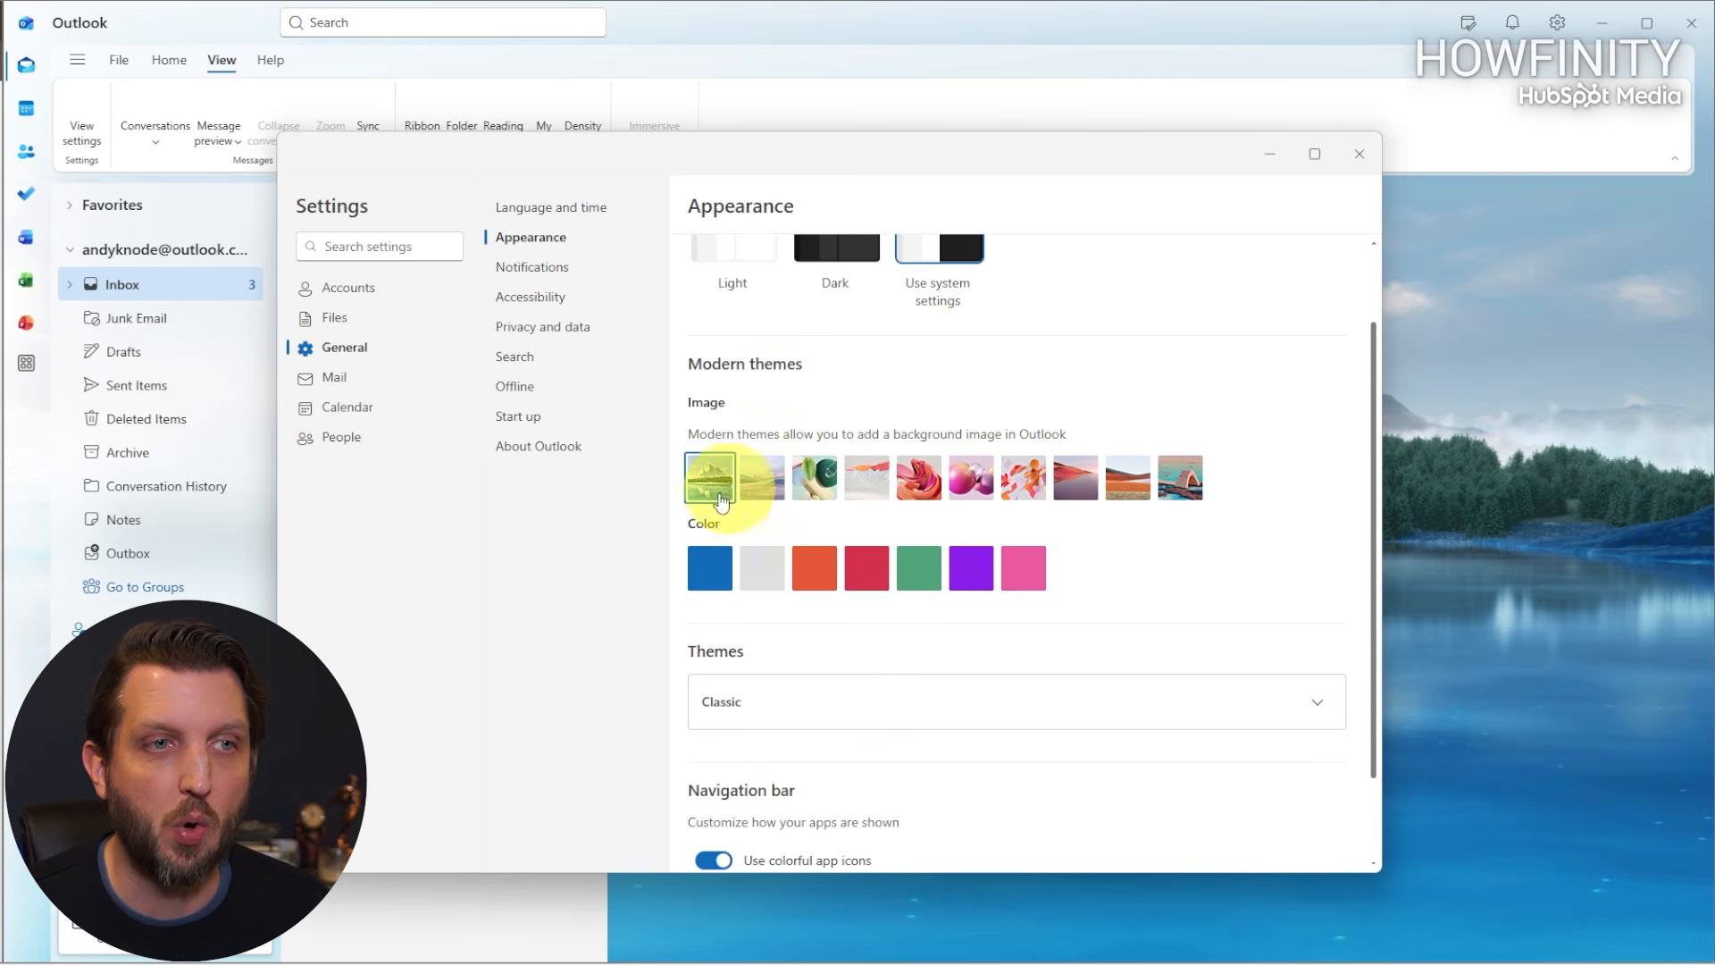
{"action": "left_click", "coordinate": [768, 482]}
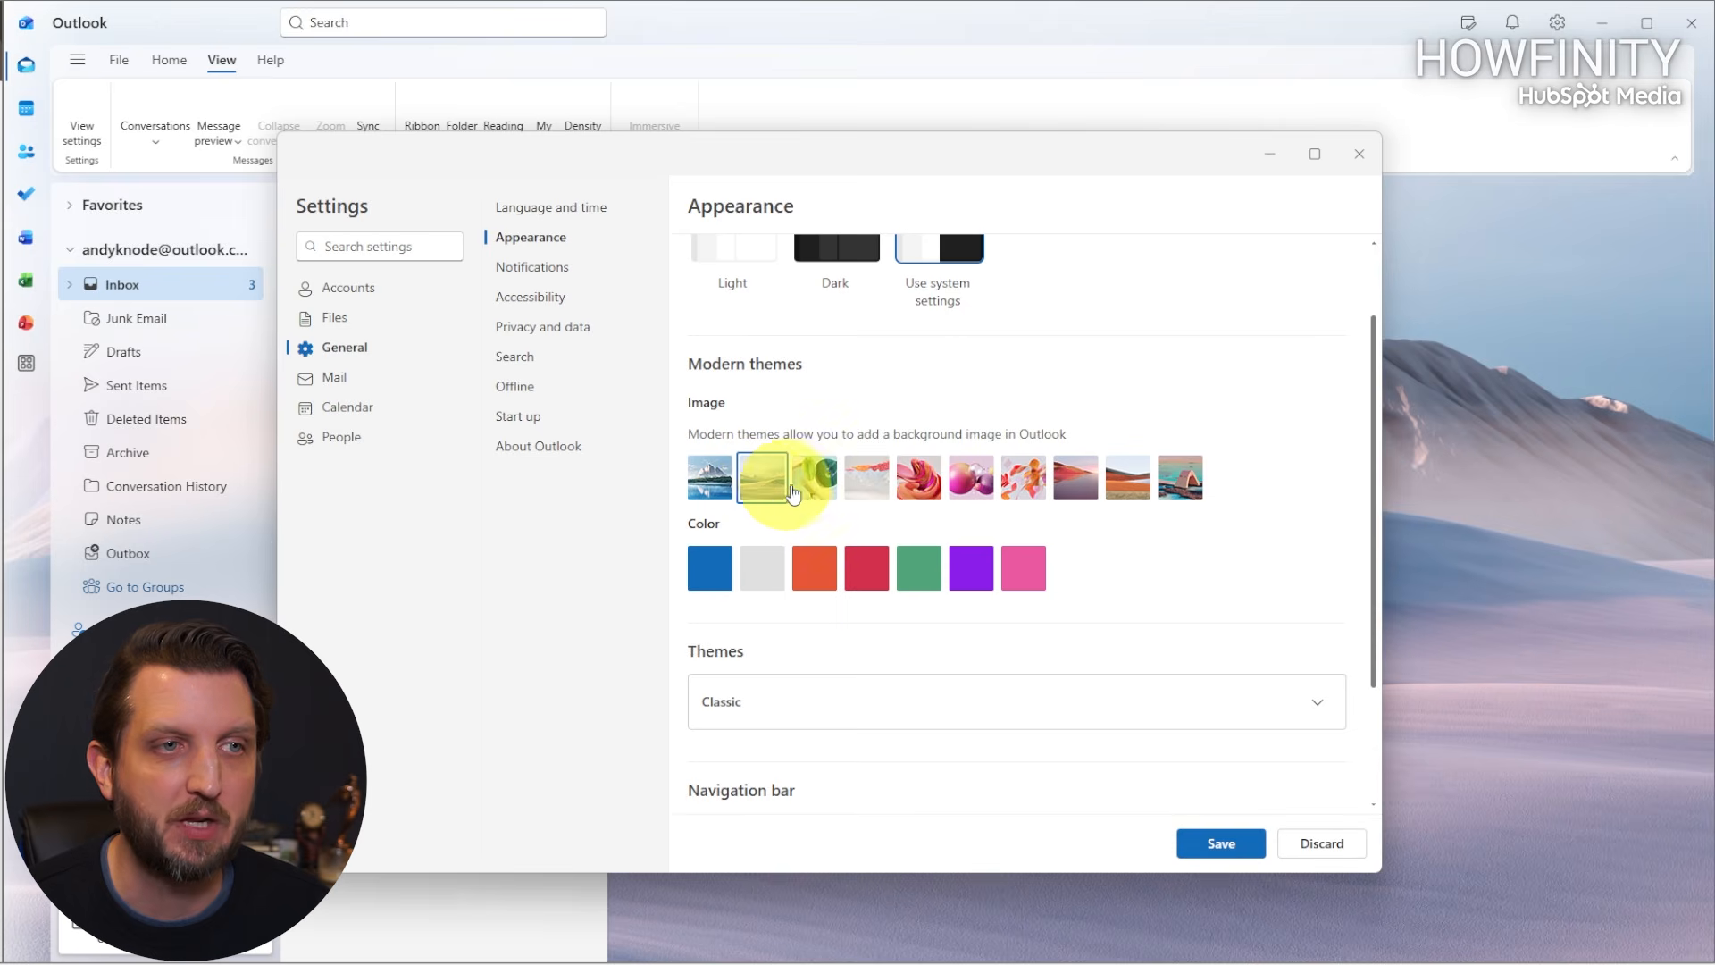
{"action": "left_click", "coordinate": [813, 482]}
{"action": "left_click", "coordinate": [862, 487]}
{"action": "left_click", "coordinate": [916, 480]}
{"action": "left_click", "coordinate": [970, 482]}
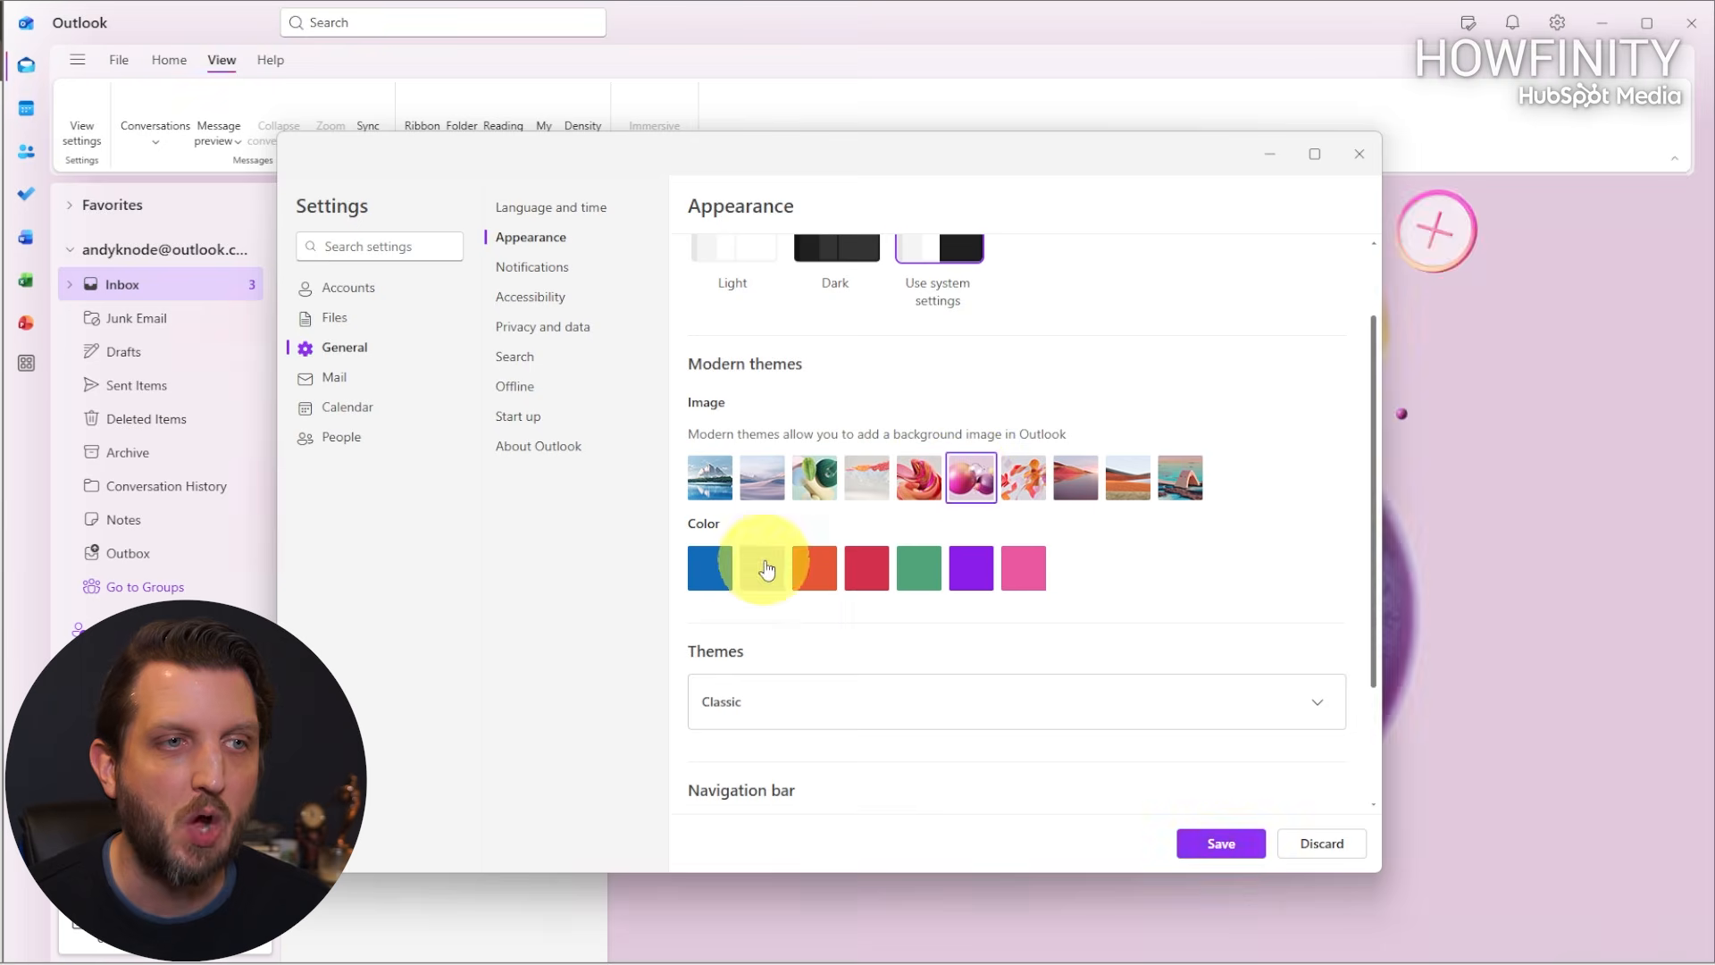
{"action": "left_click", "coordinate": [714, 570]}
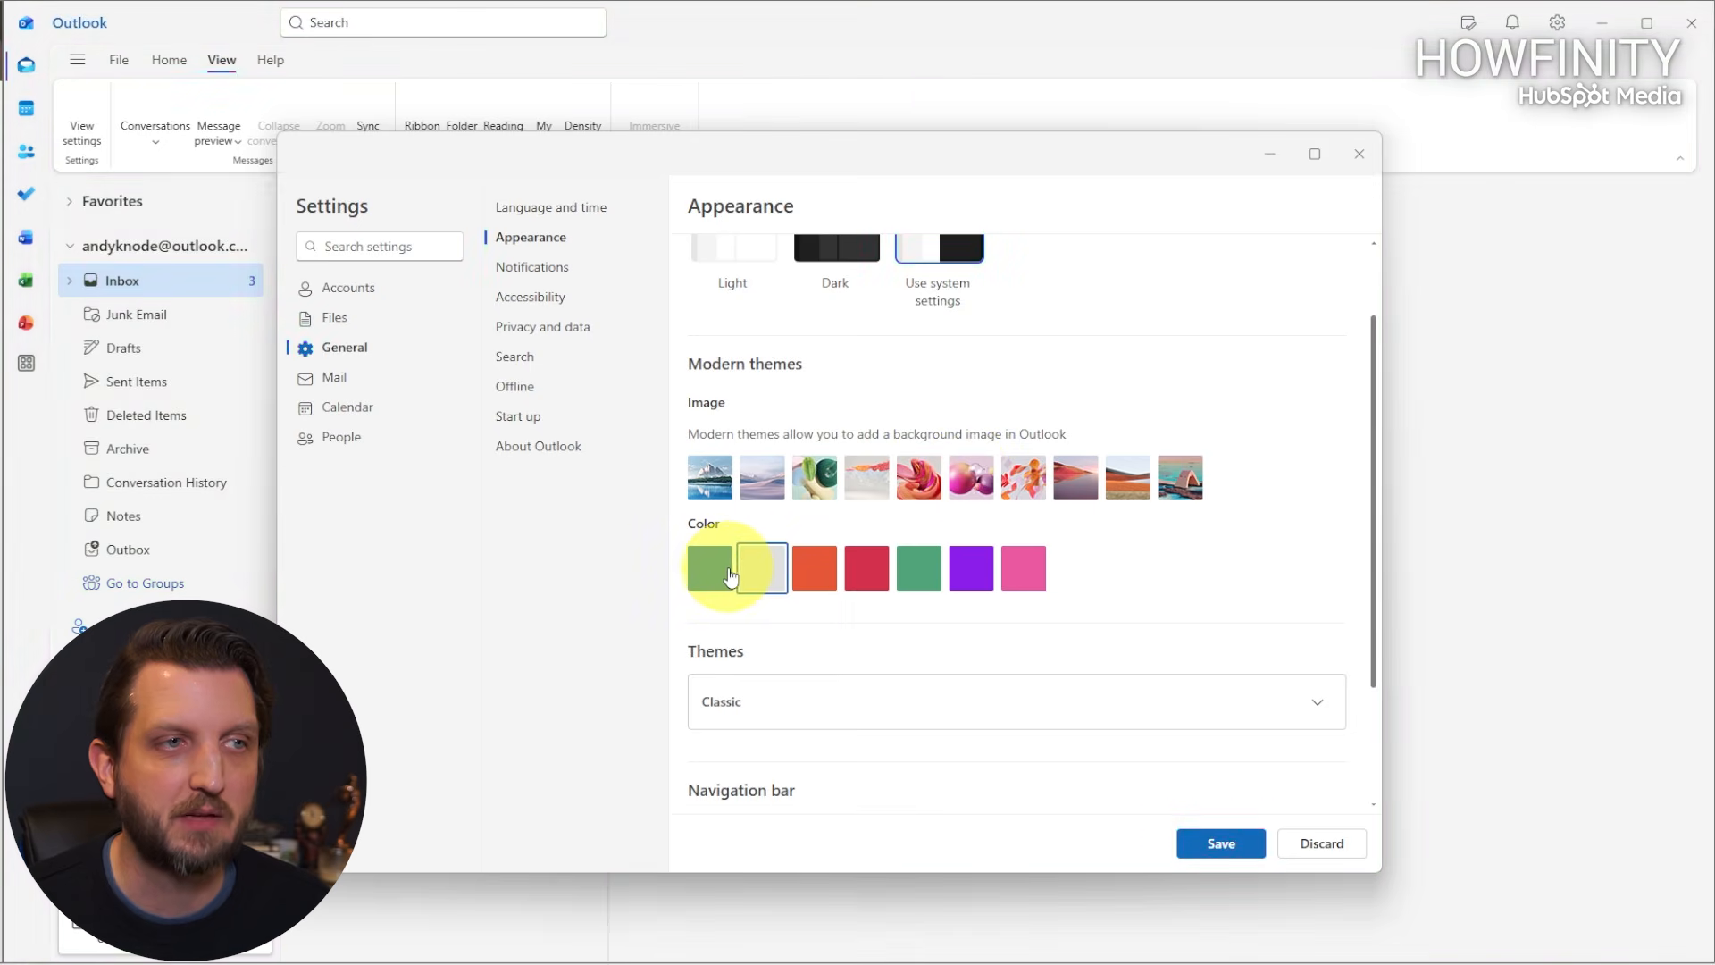
{"action": "left_click", "coordinate": [708, 491]}
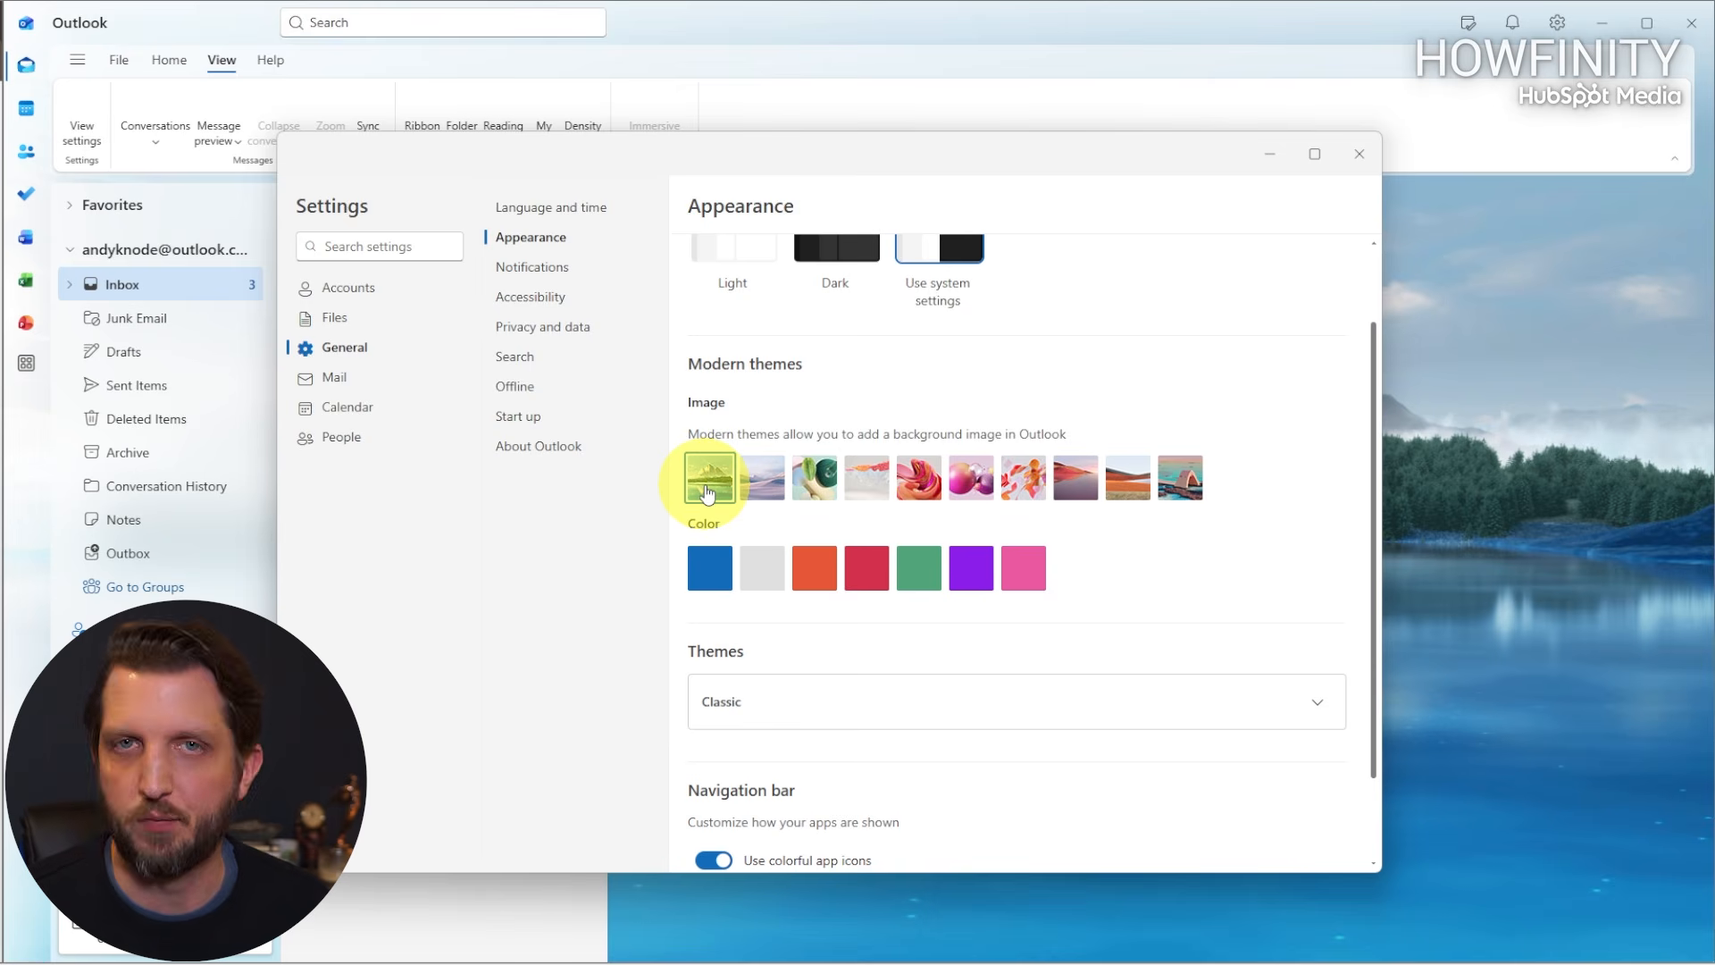
{"action": "scroll", "coordinate": [1059, 458], "scroll_direction": "down", "scroll_amount": 2}
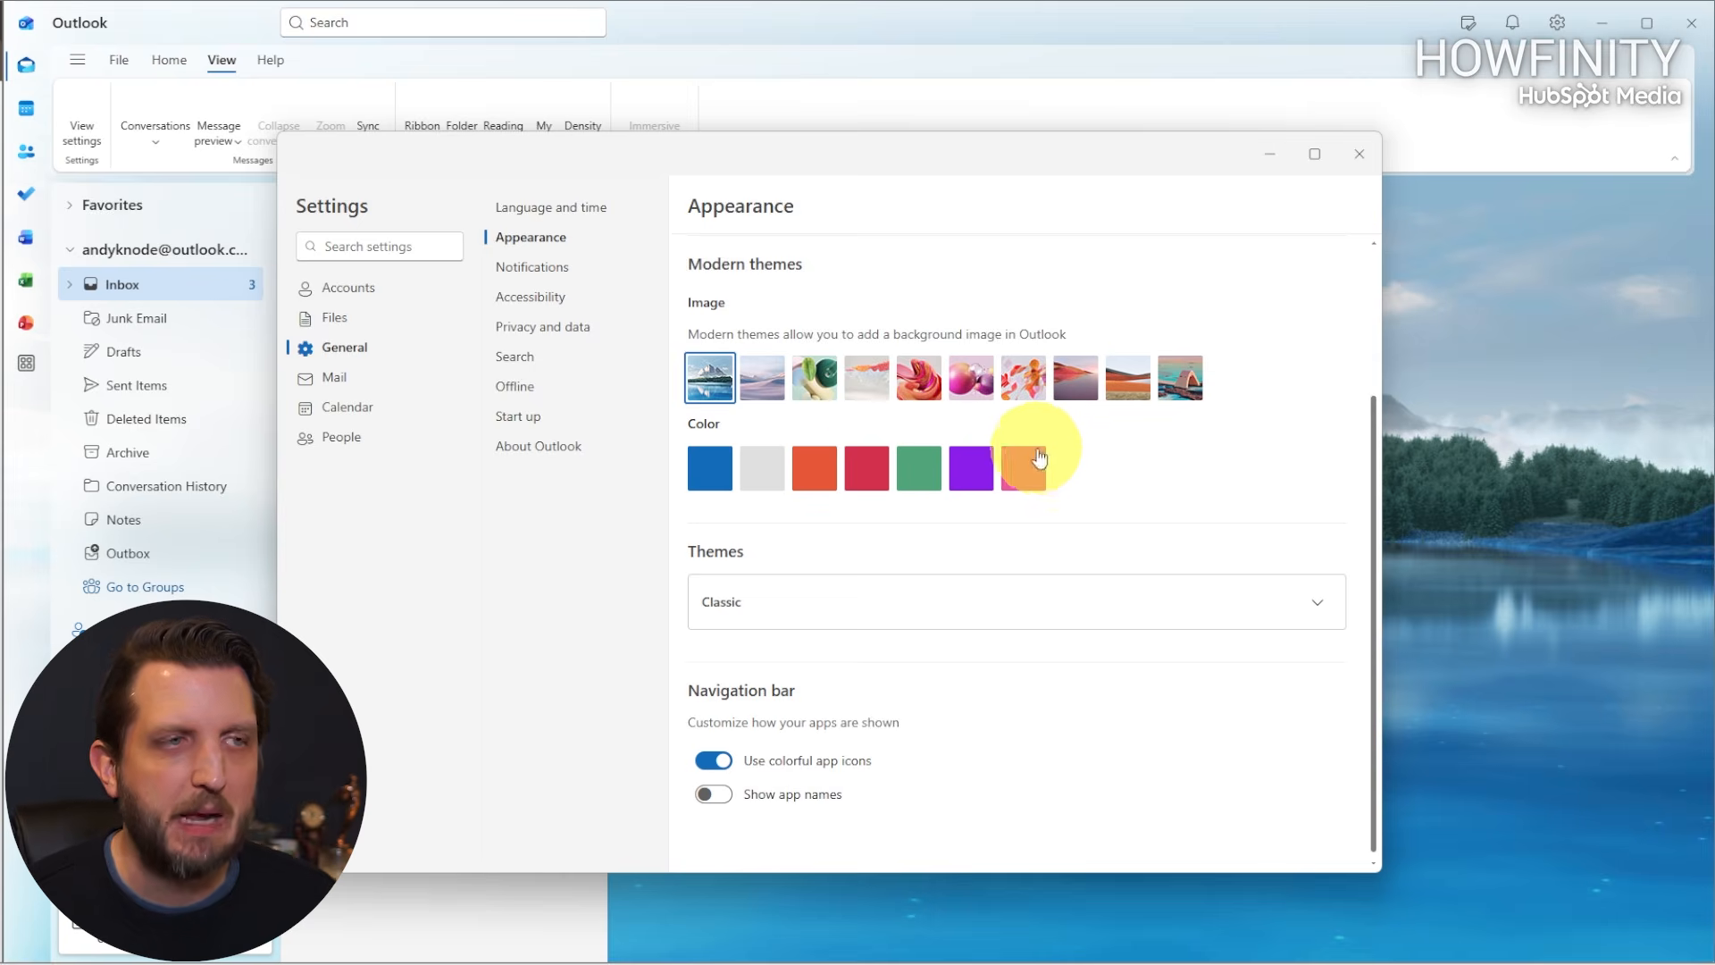
{"action": "scroll", "coordinate": [1039, 457], "scroll_direction": "up", "scroll_amount": 3}
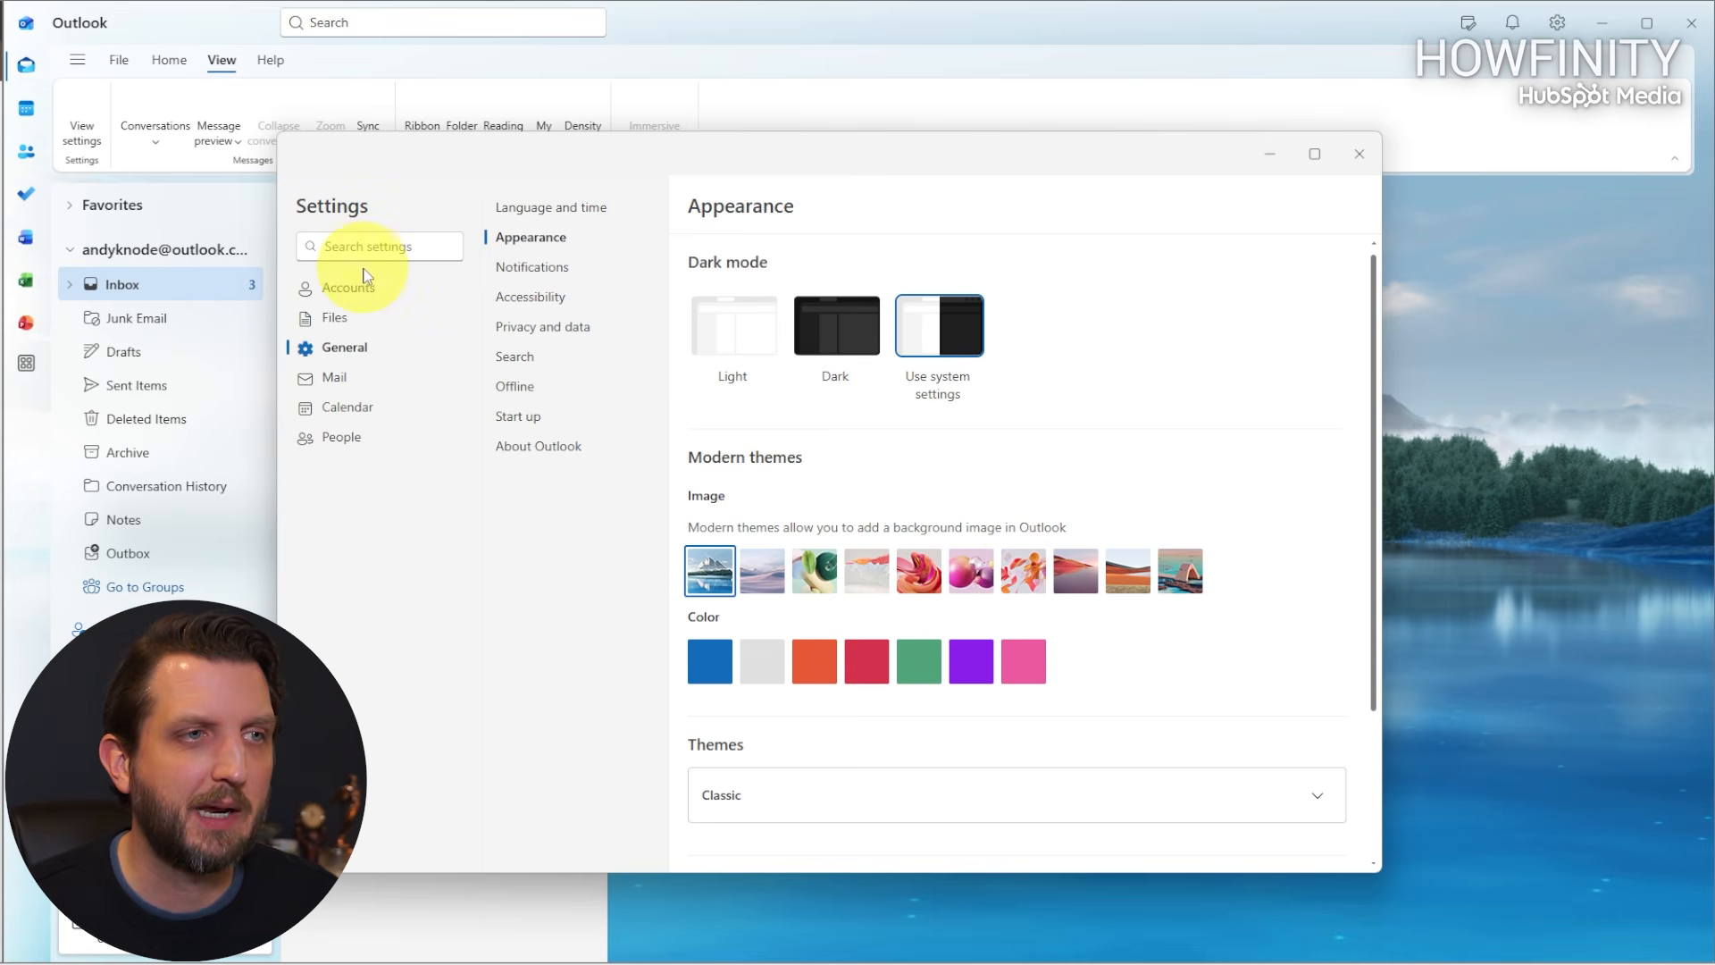
Add another email account from the account settings, choosing Gmail as its provider and continuing with the cloud sync.
{"action": "left_click", "coordinate": [359, 300]}
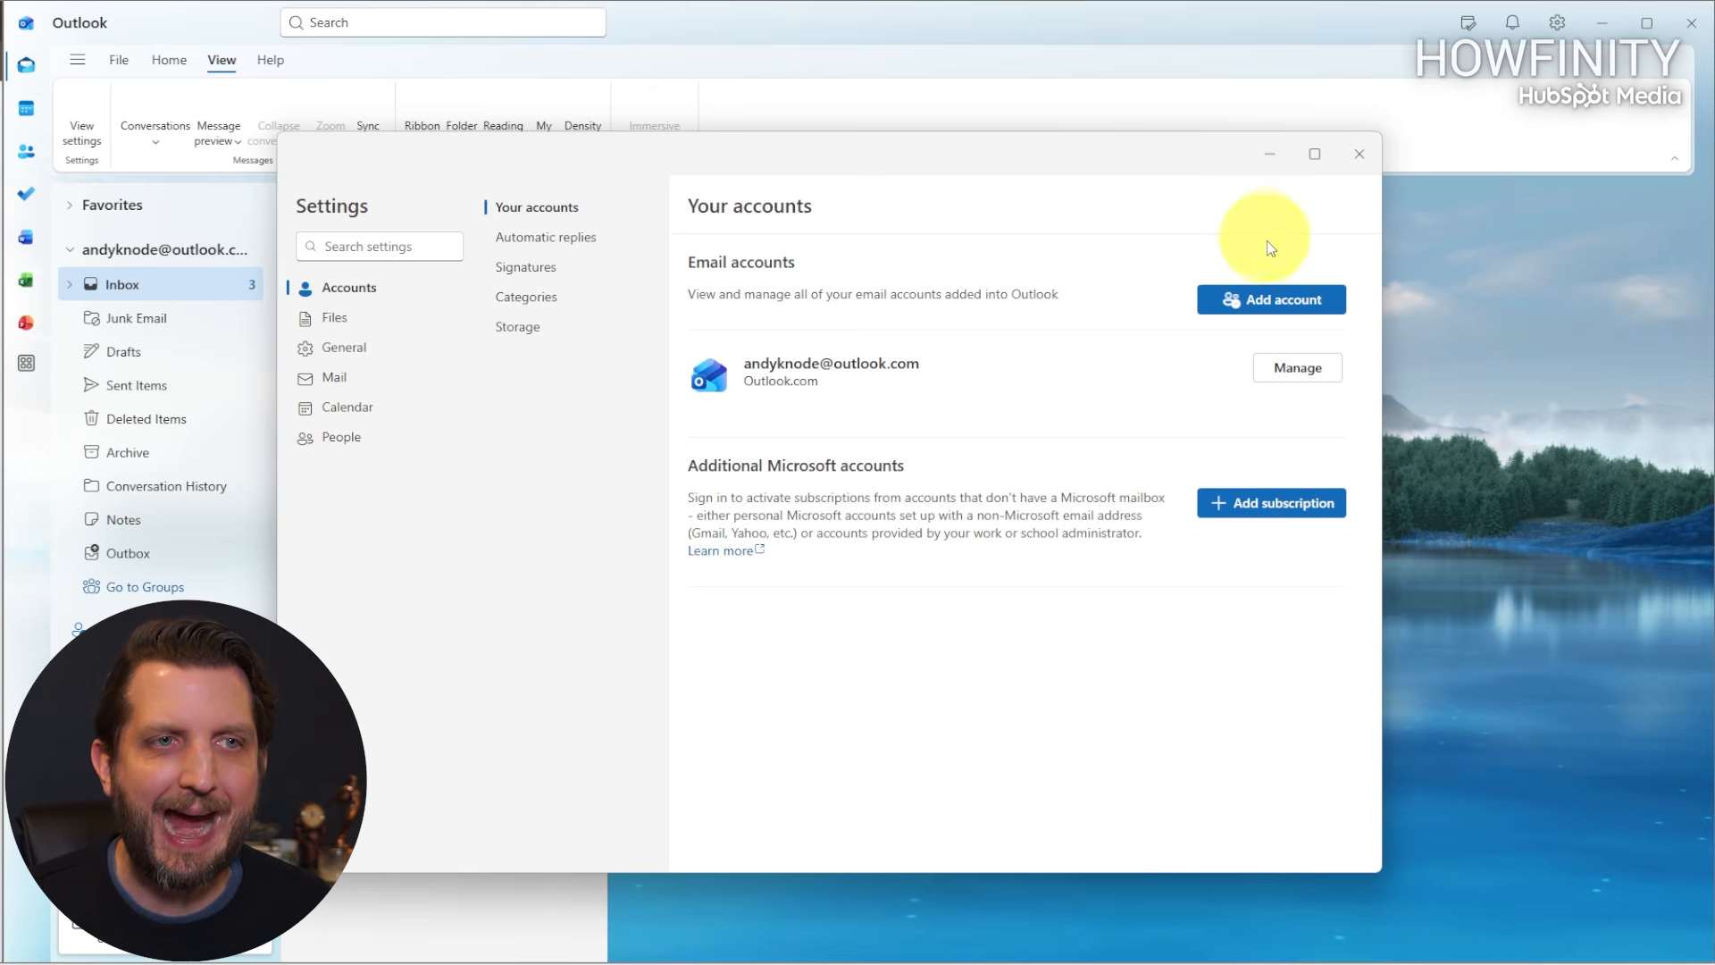
{"action": "left_click", "coordinate": [1268, 303]}
{"action": "left_click", "coordinate": [993, 717]}
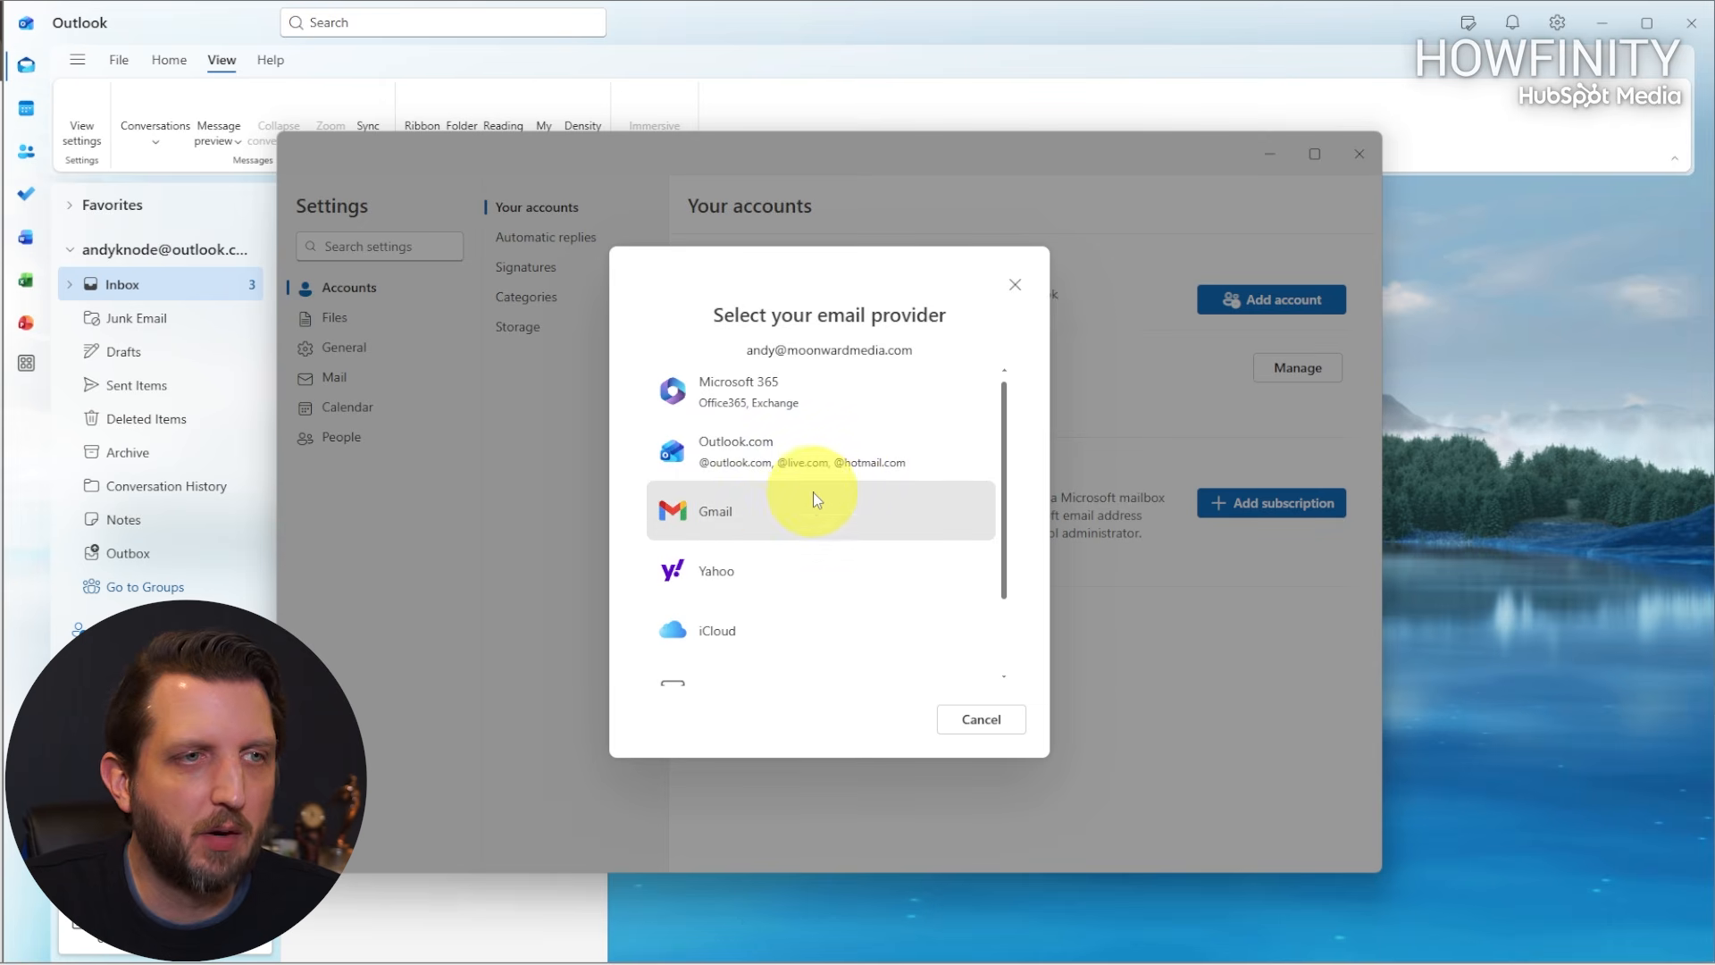
{"action": "scroll", "coordinate": [829, 561], "scroll_direction": "down", "scroll_amount": 2}
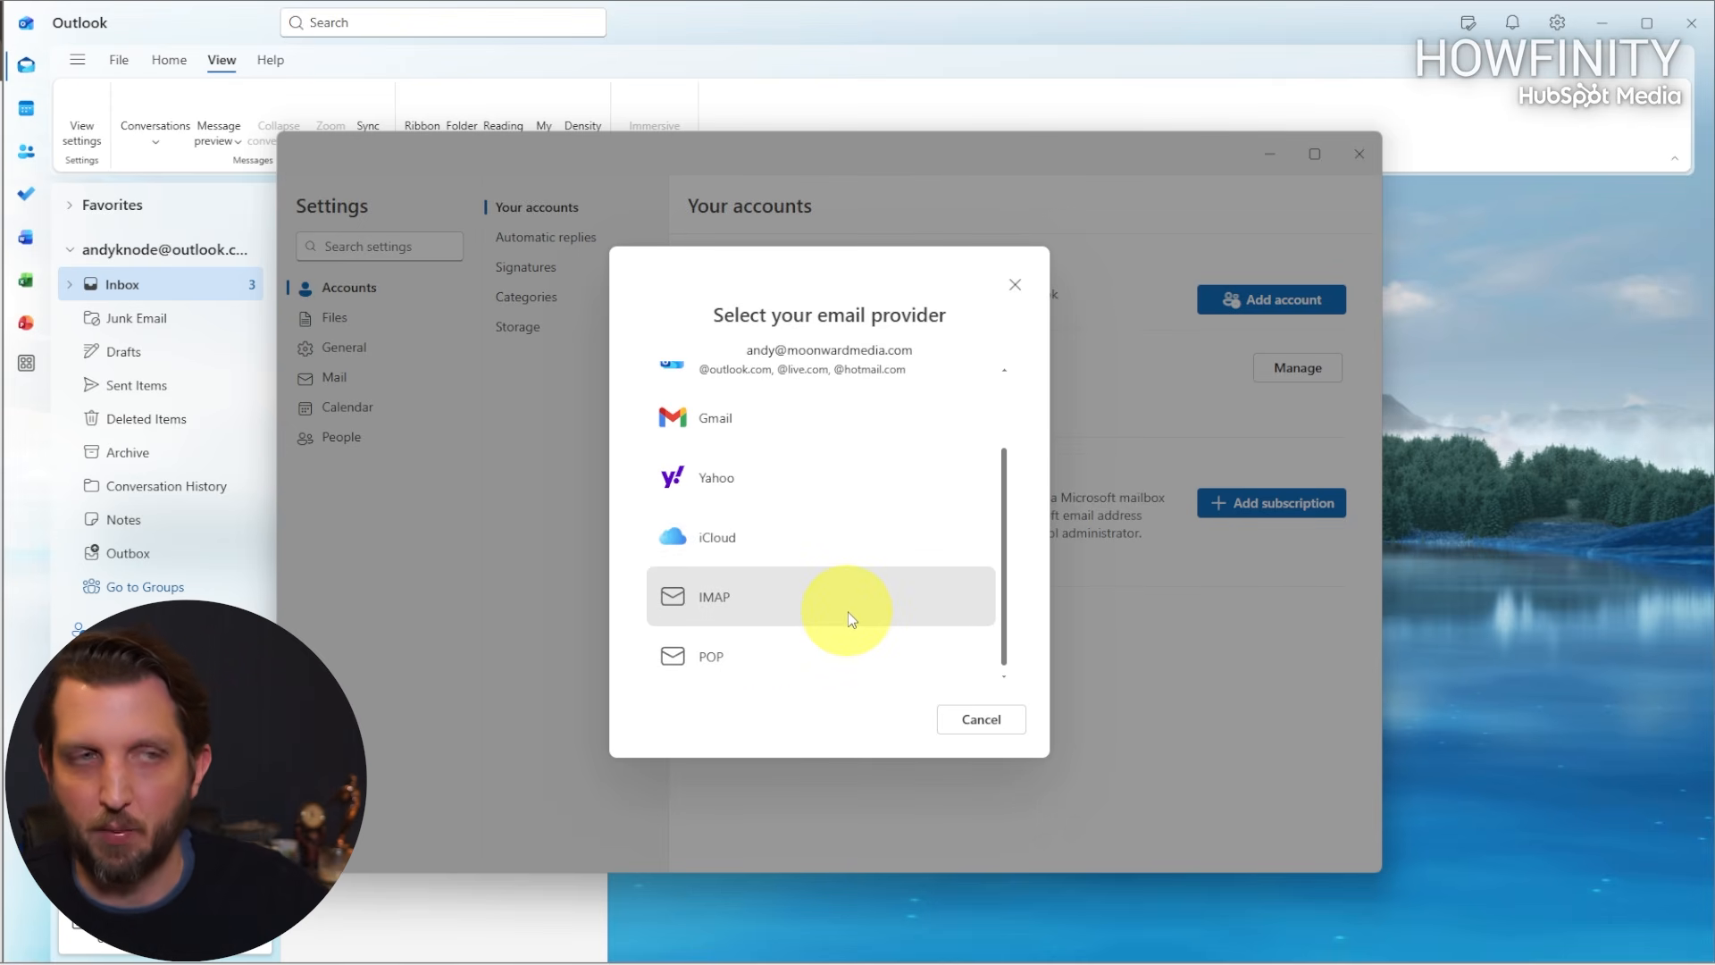
{"action": "scroll", "coordinate": [844, 611], "scroll_direction": "up", "scroll_amount": 2}
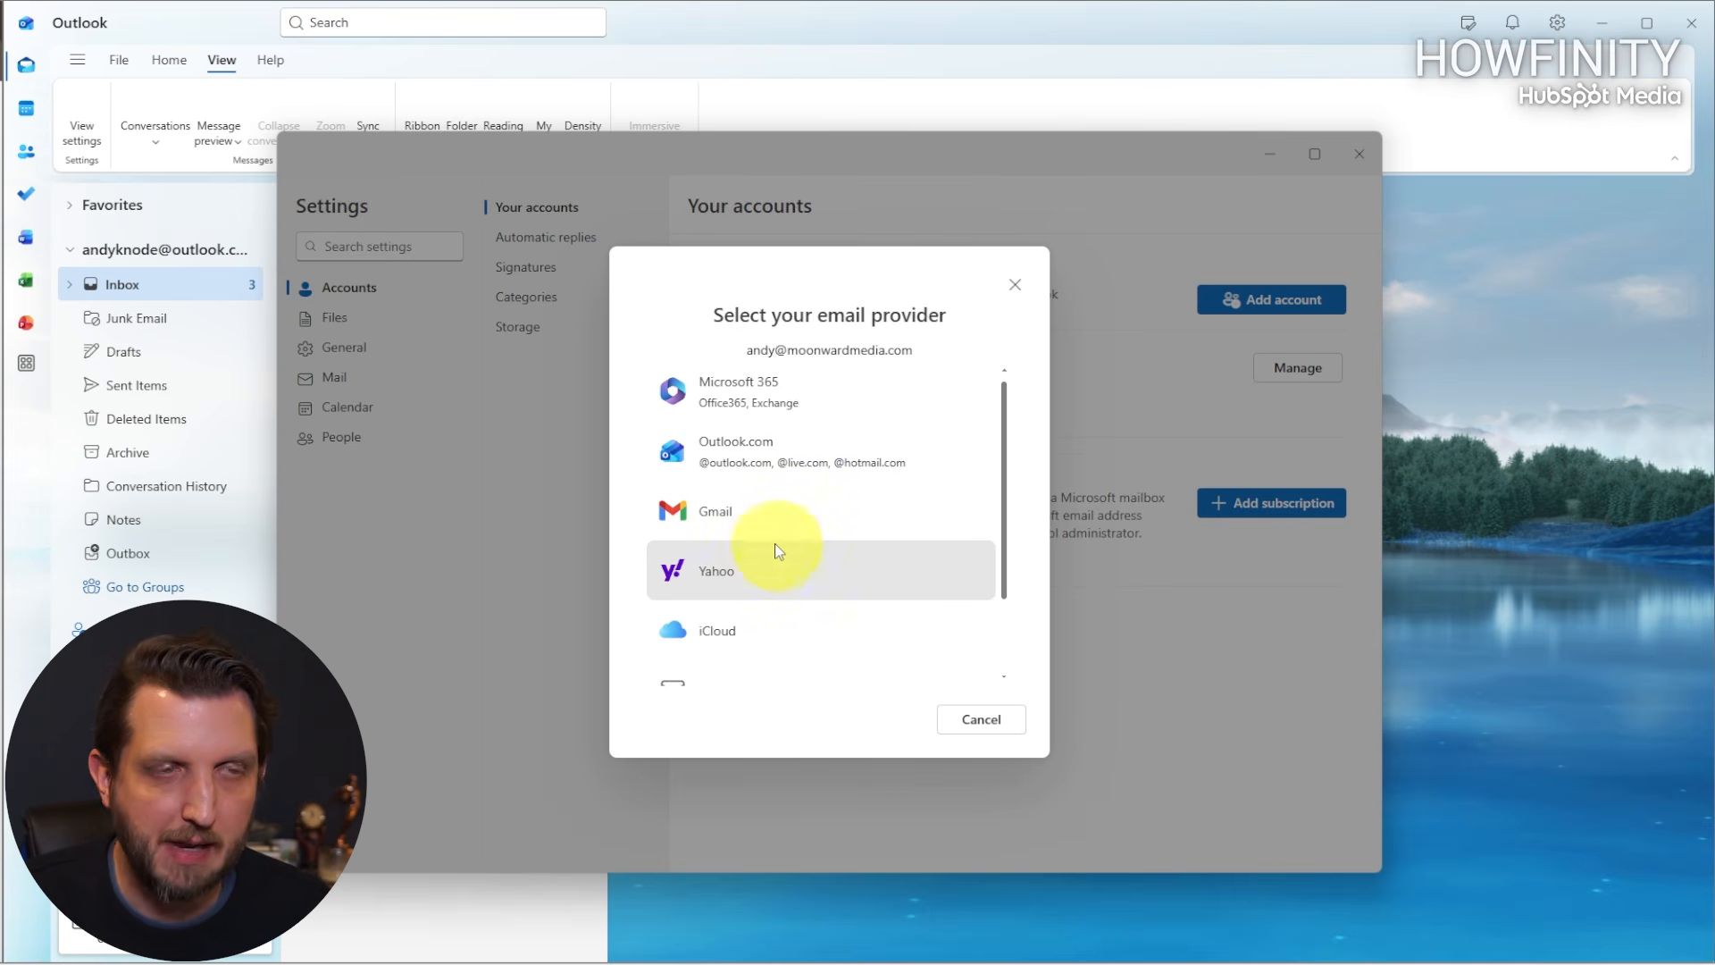
{"action": "left_click", "coordinate": [752, 520]}
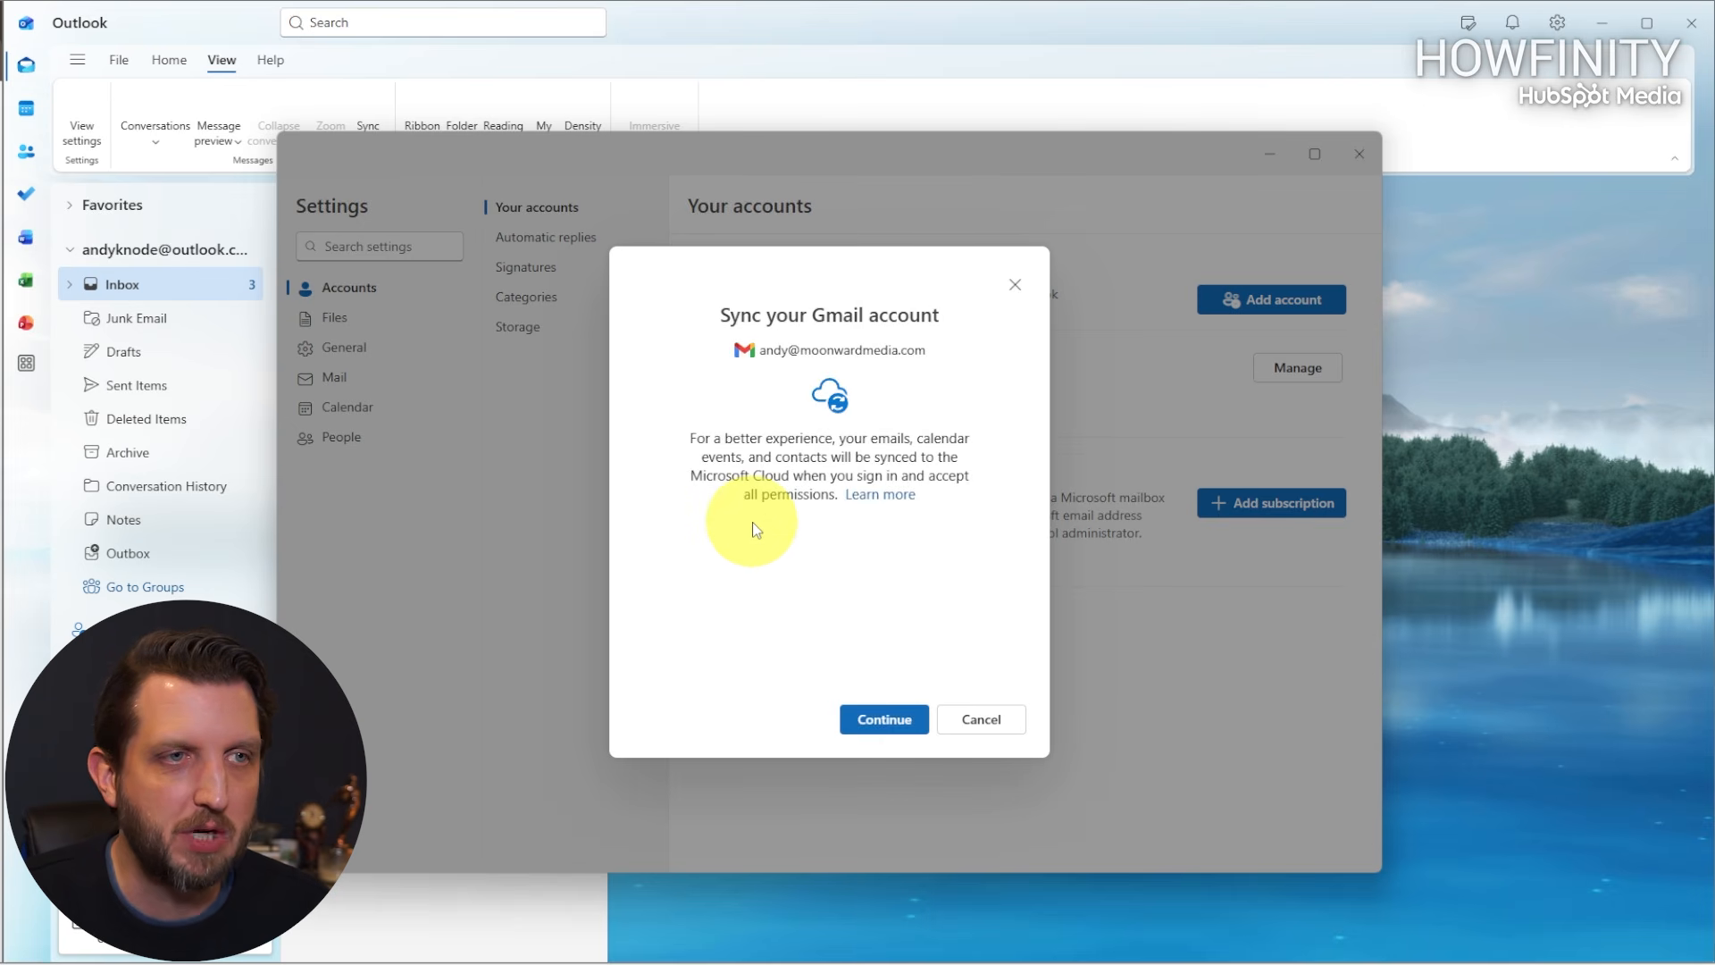
{"action": "left_click", "coordinate": [893, 722]}
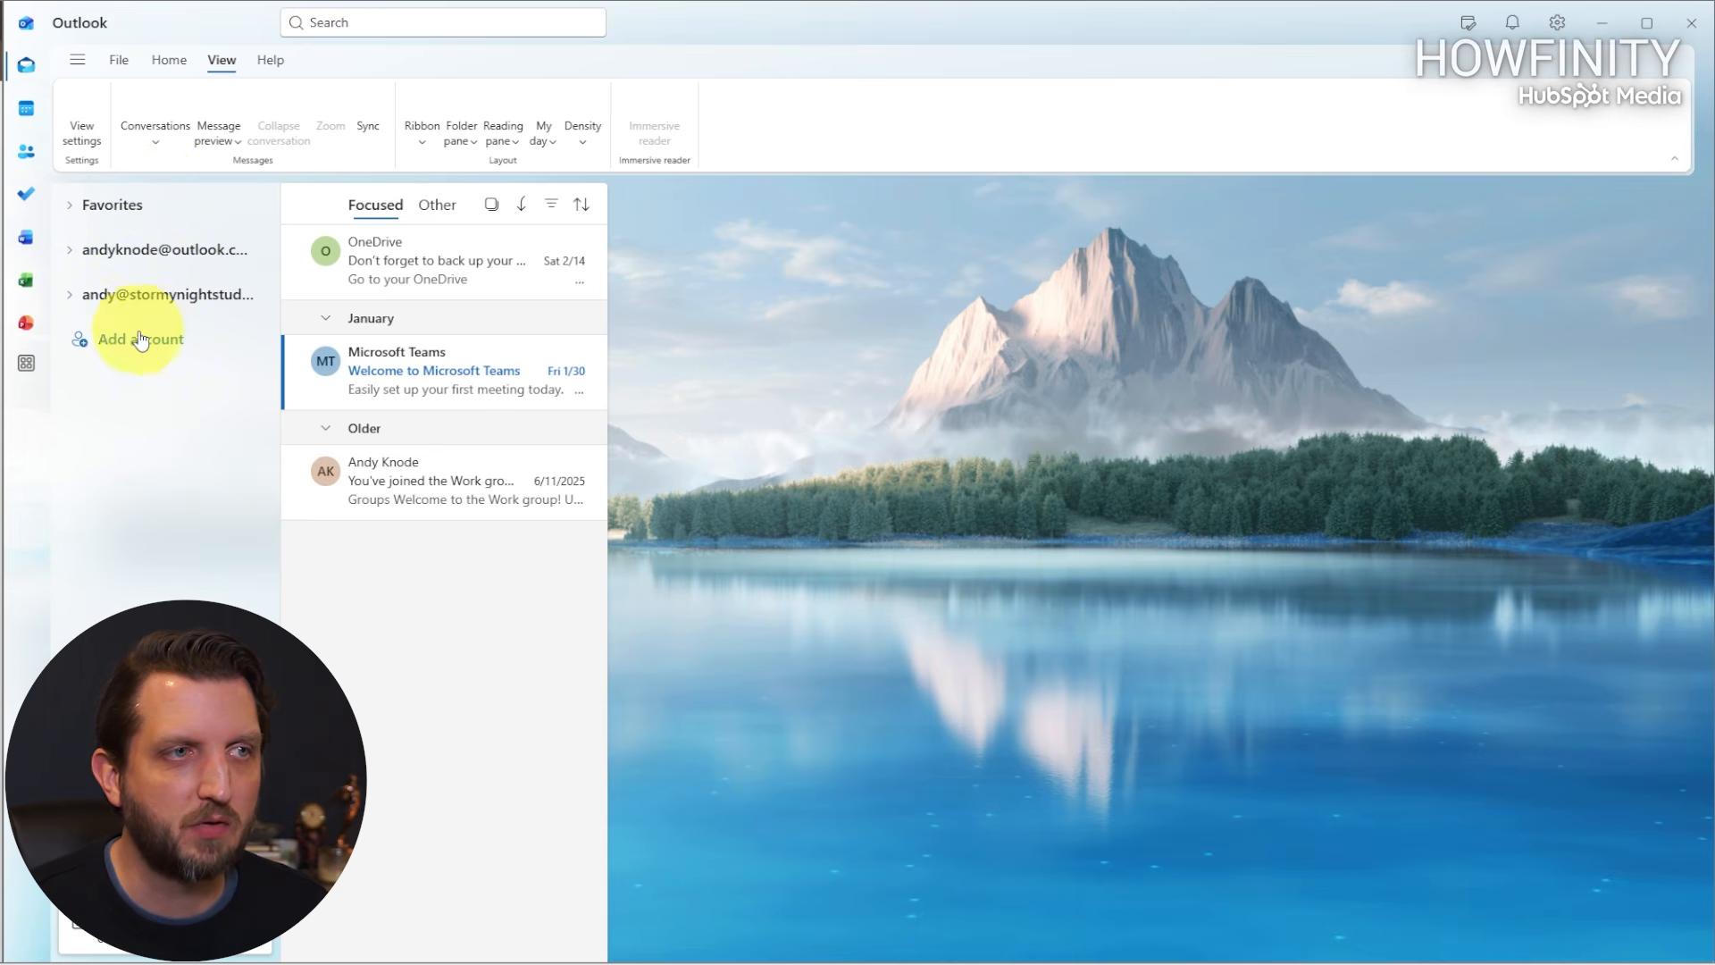
Check the second account's folder list, collapse it, and open the Inbox of the Outlook.com account.
{"action": "left_click", "coordinate": [71, 298]}
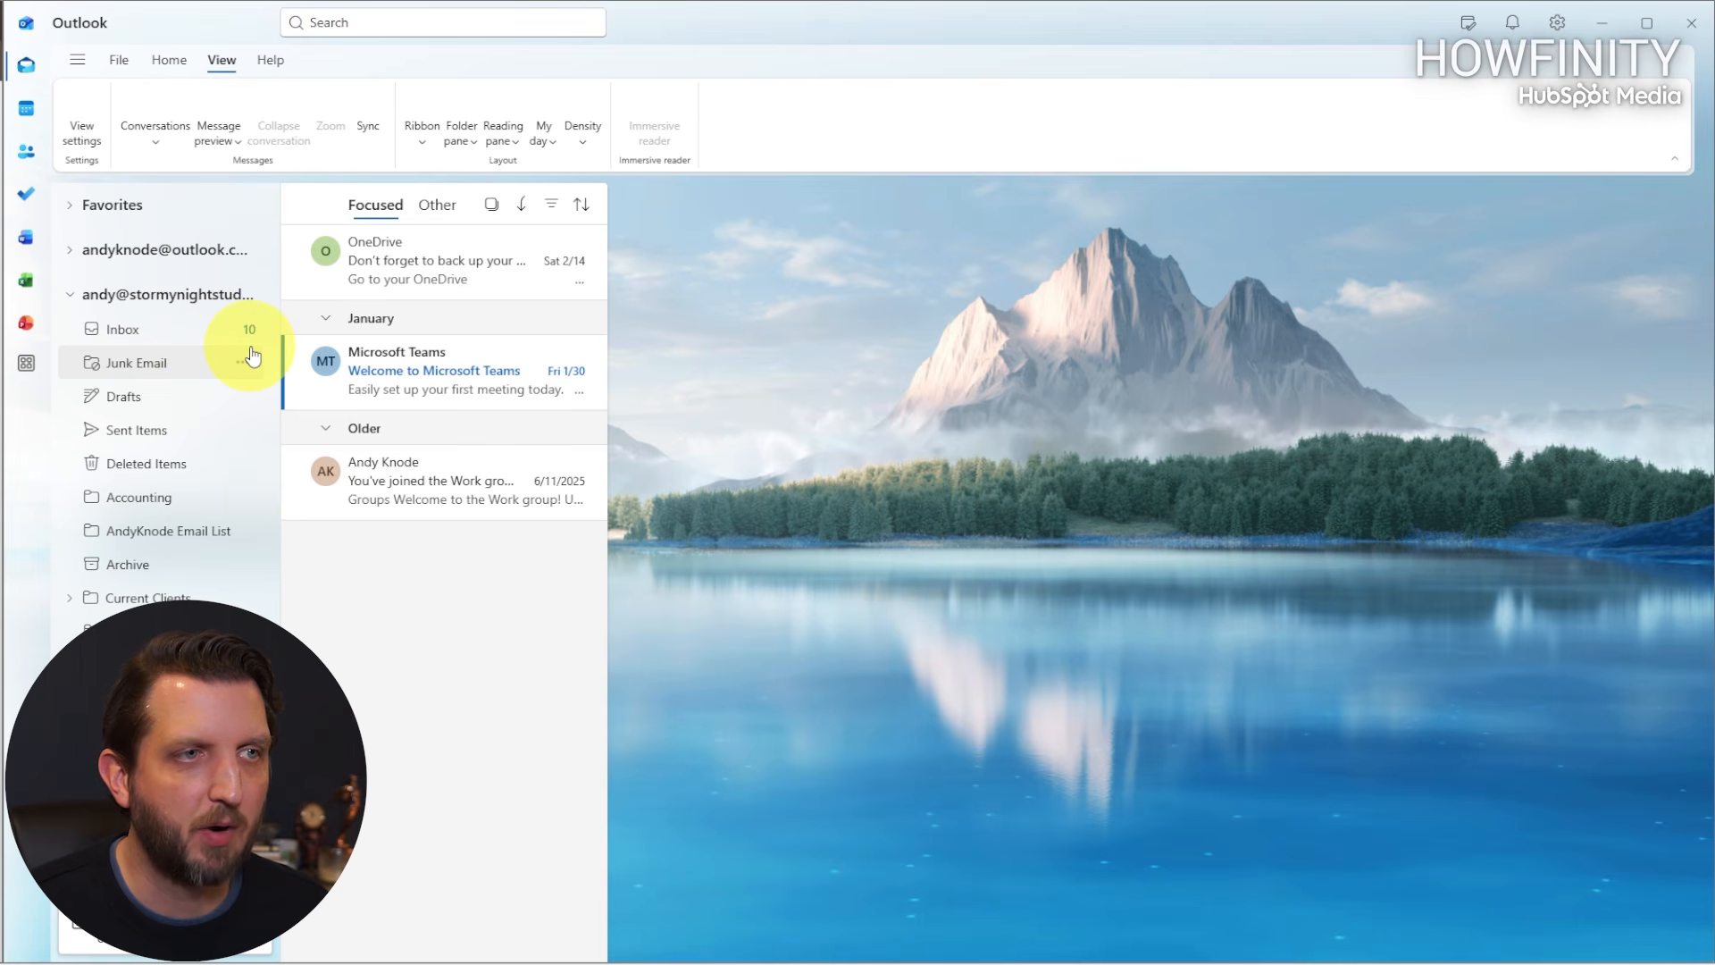
{"action": "left_click", "coordinate": [70, 297]}
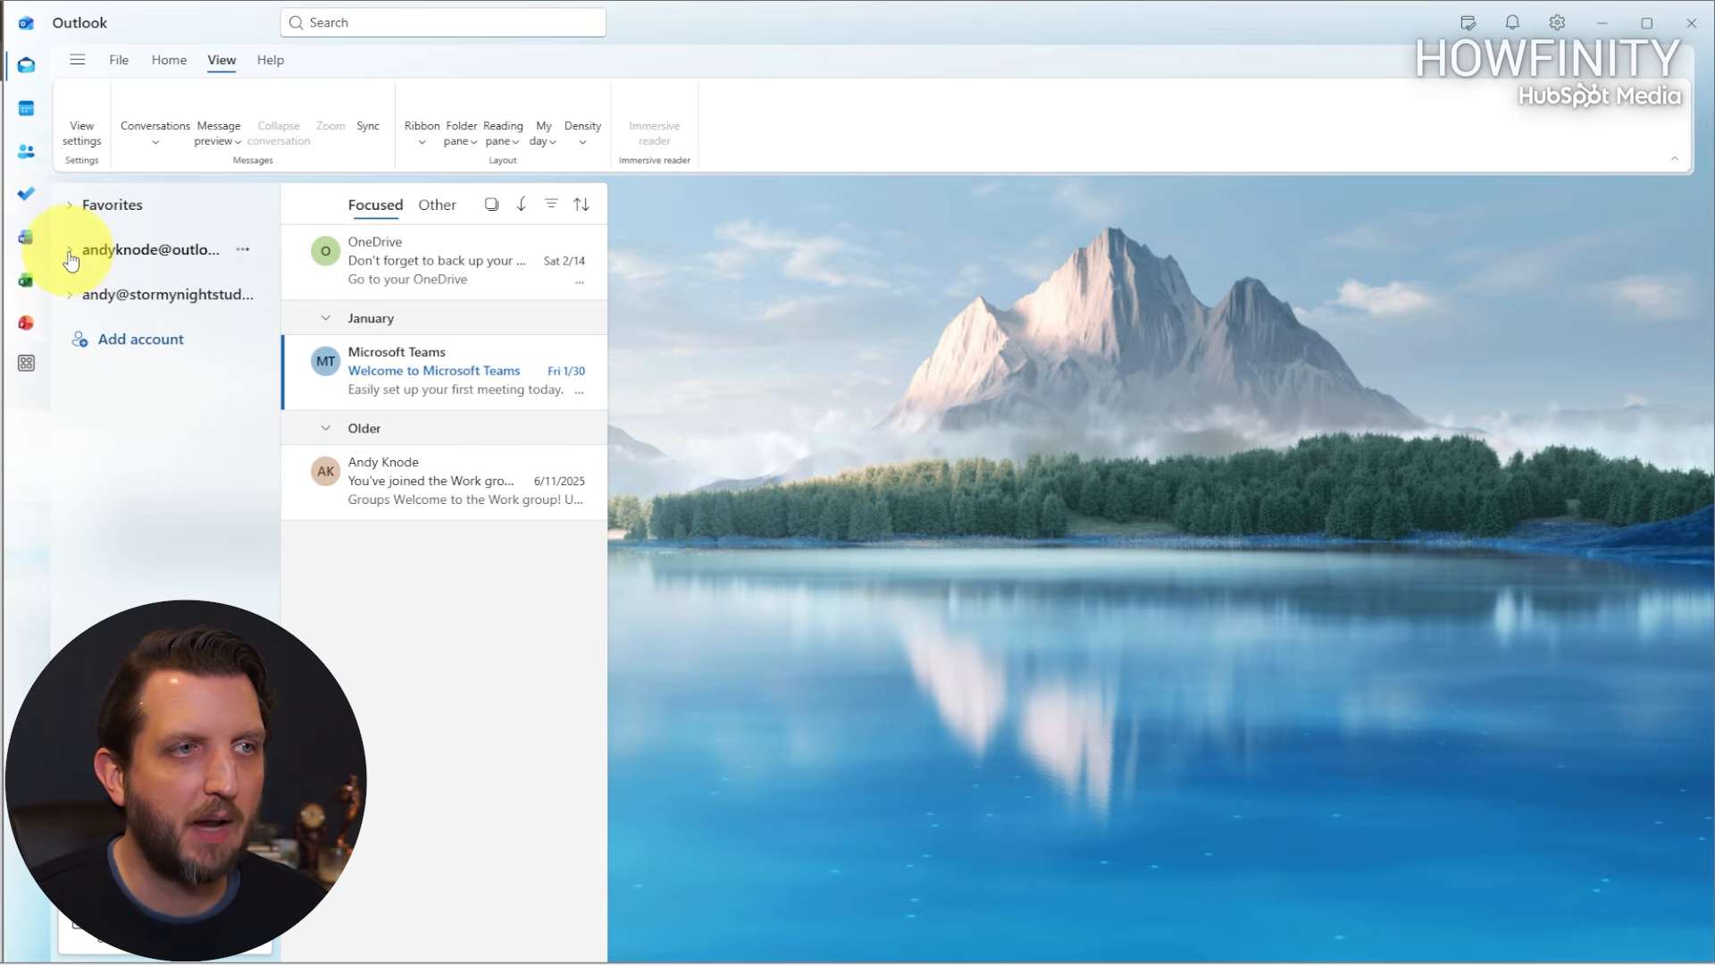
{"action": "left_click", "coordinate": [71, 253]}
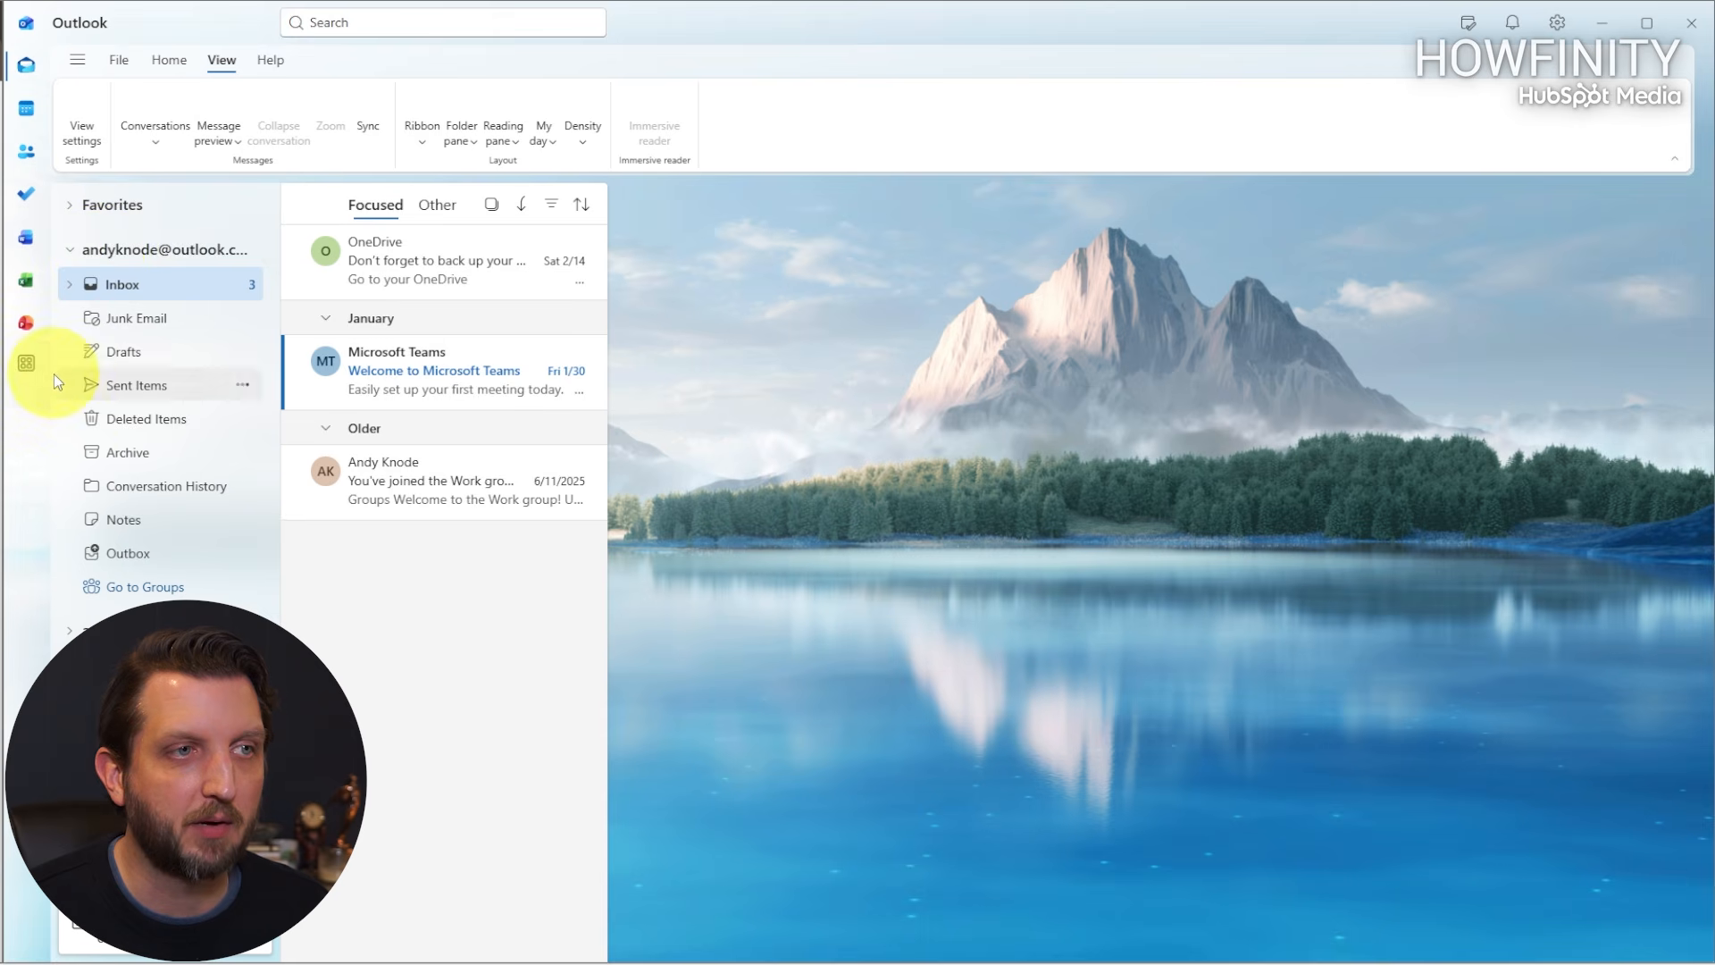
{"action": "left_click", "coordinate": [179, 284]}
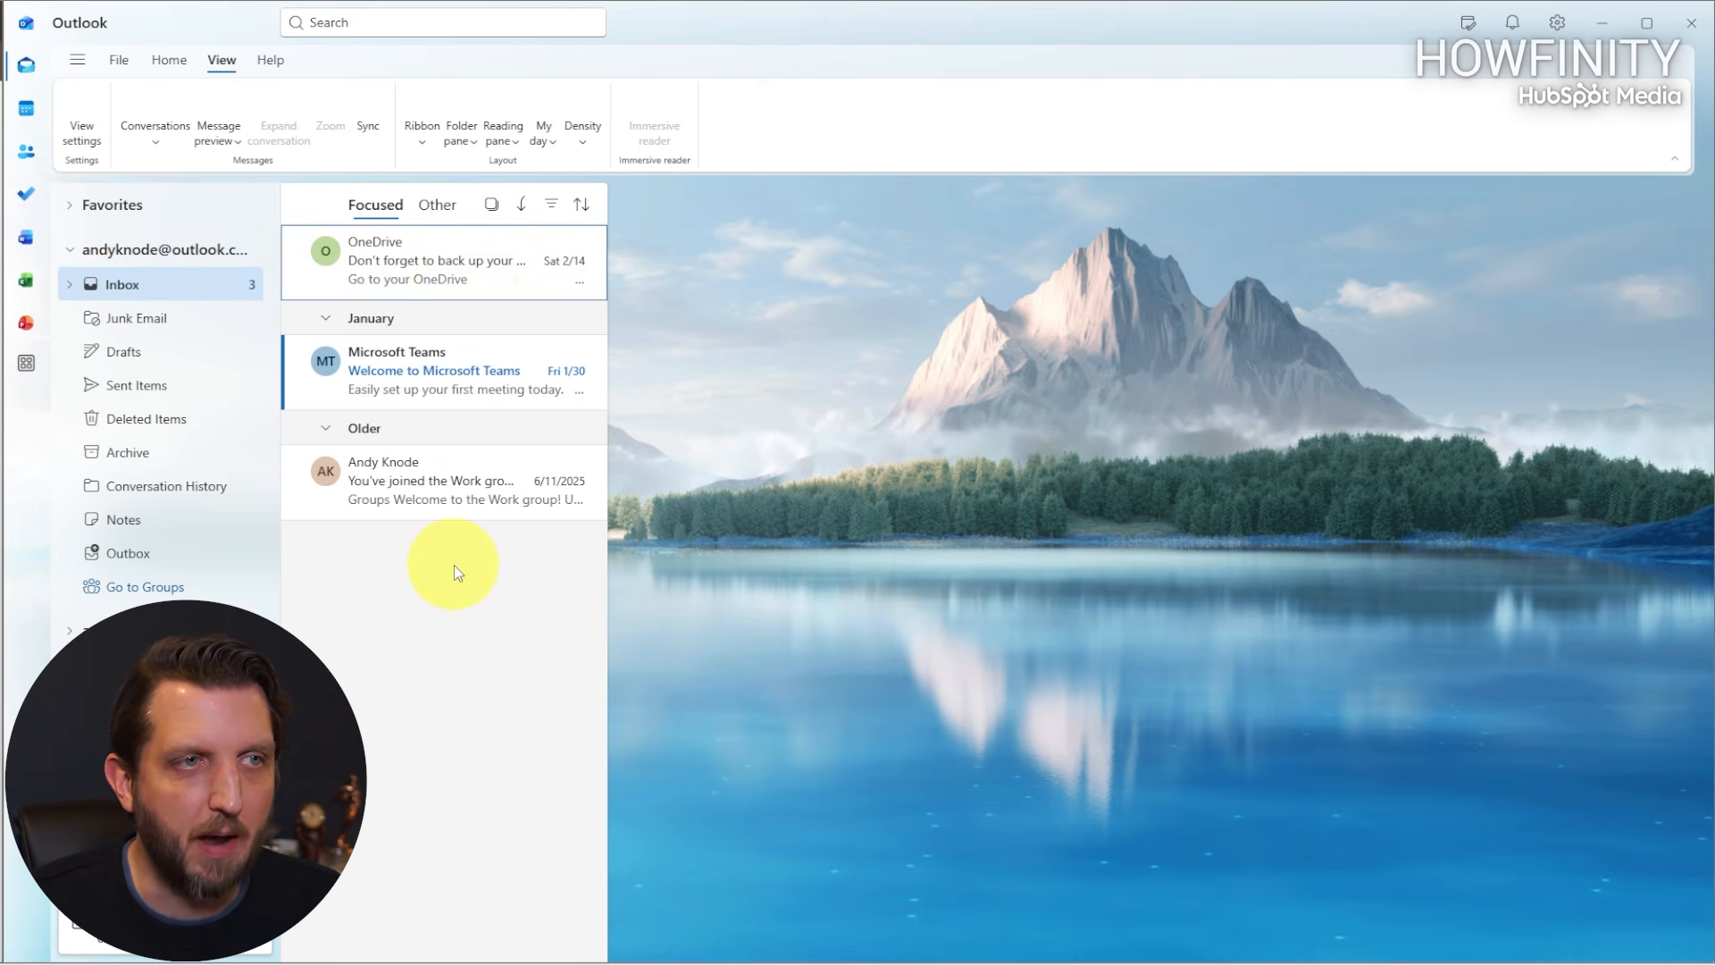
Open the OneDrive email "Don't forget to back up your devices" and read through it in the reading pane.
{"action": "left_click", "coordinate": [427, 259]}
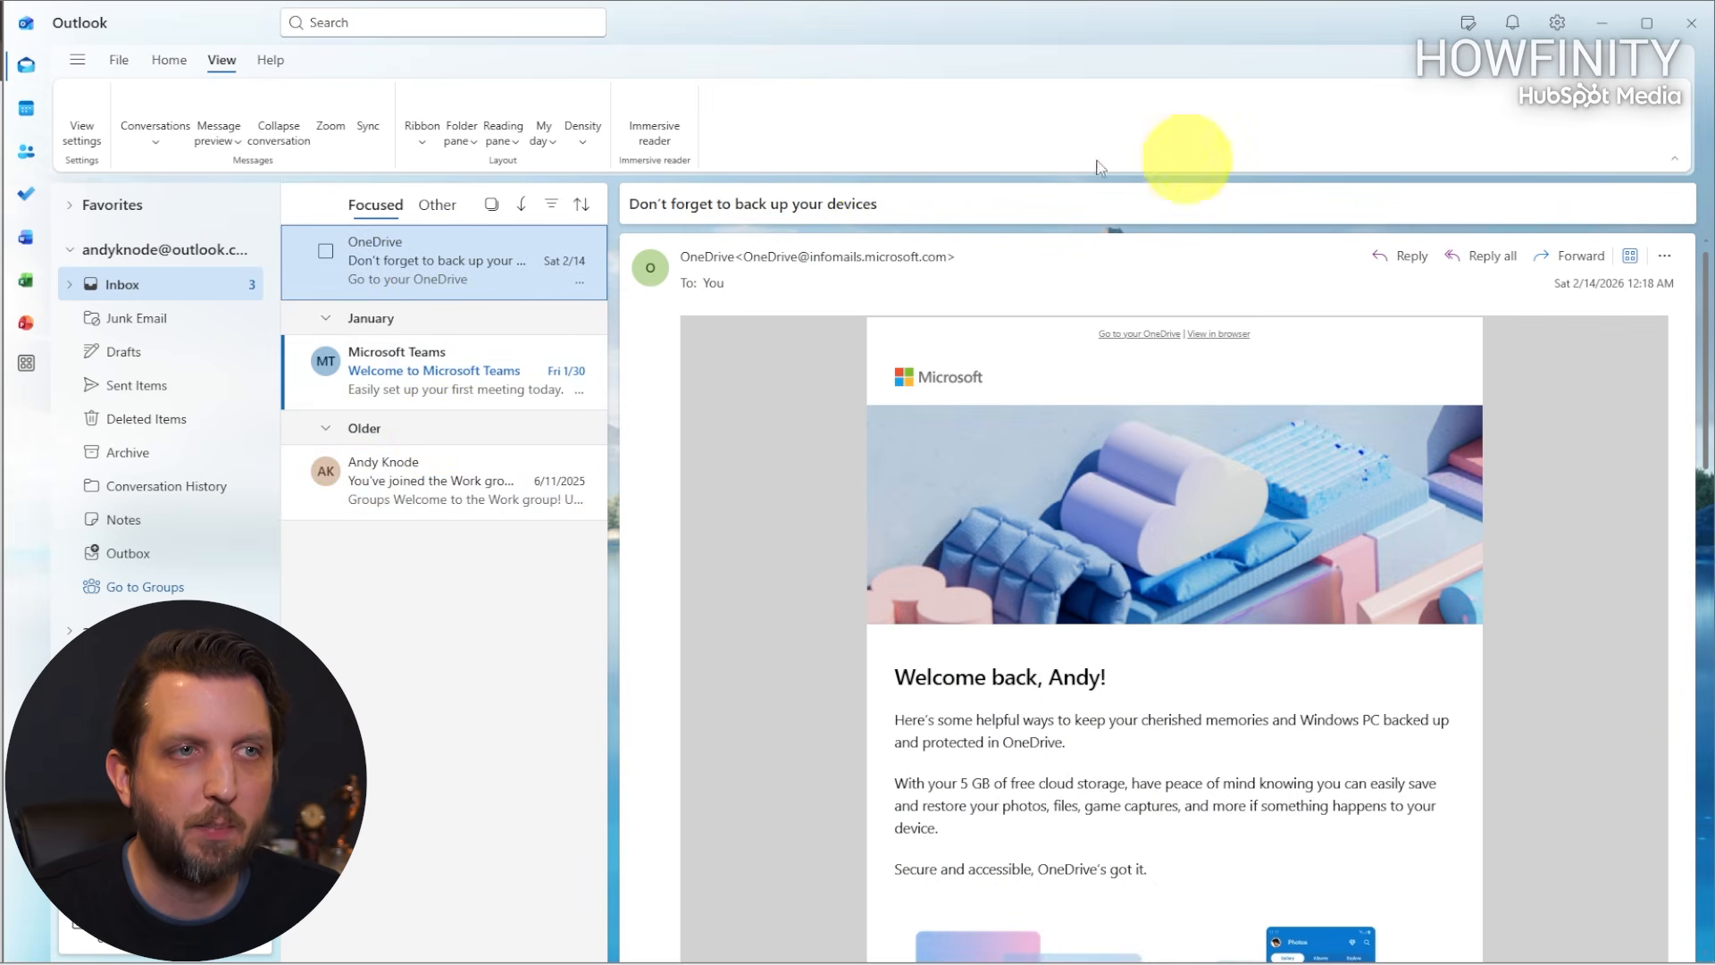
{"action": "scroll", "coordinate": [1197, 652], "scroll_direction": "down", "scroll_amount": 5}
{"action": "scroll", "coordinate": [1197, 657], "scroll_direction": "down", "scroll_amount": 10}
{"action": "scroll", "coordinate": [1196, 660], "scroll_direction": "up", "scroll_amount": 5}
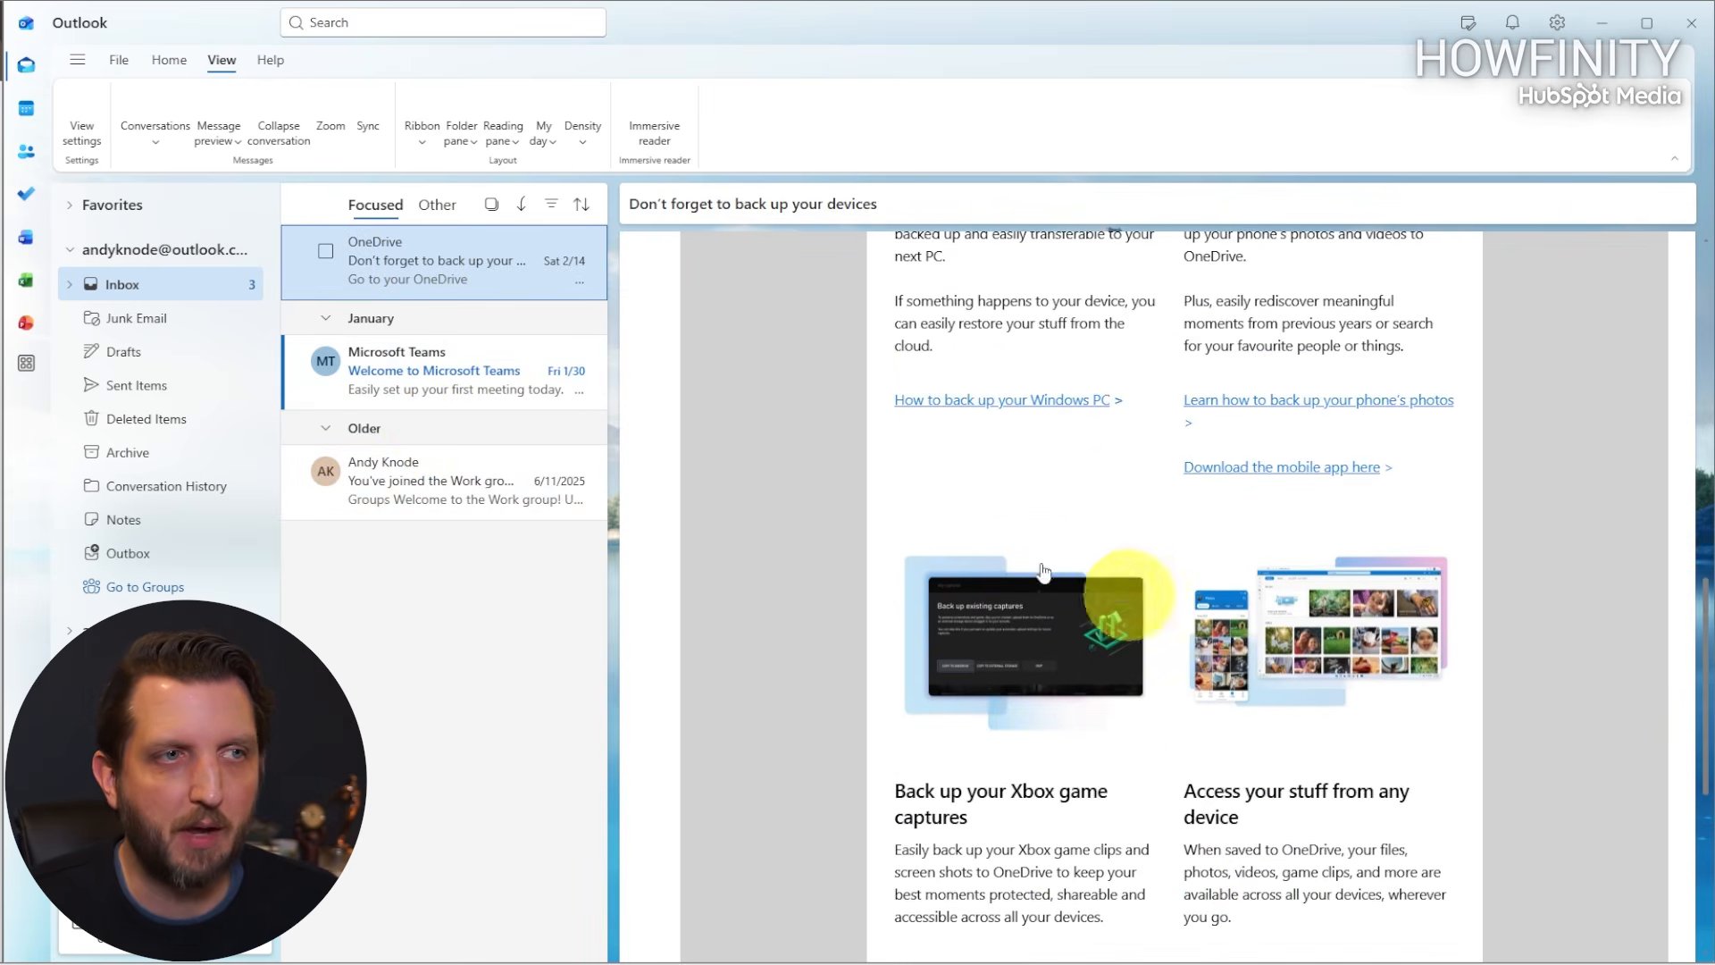
Open the "Welcome to Microsoft Teams" email and read through its content.
{"action": "left_click", "coordinate": [426, 377]}
{"action": "scroll", "coordinate": [1166, 458], "scroll_direction": "down", "scroll_amount": 8}
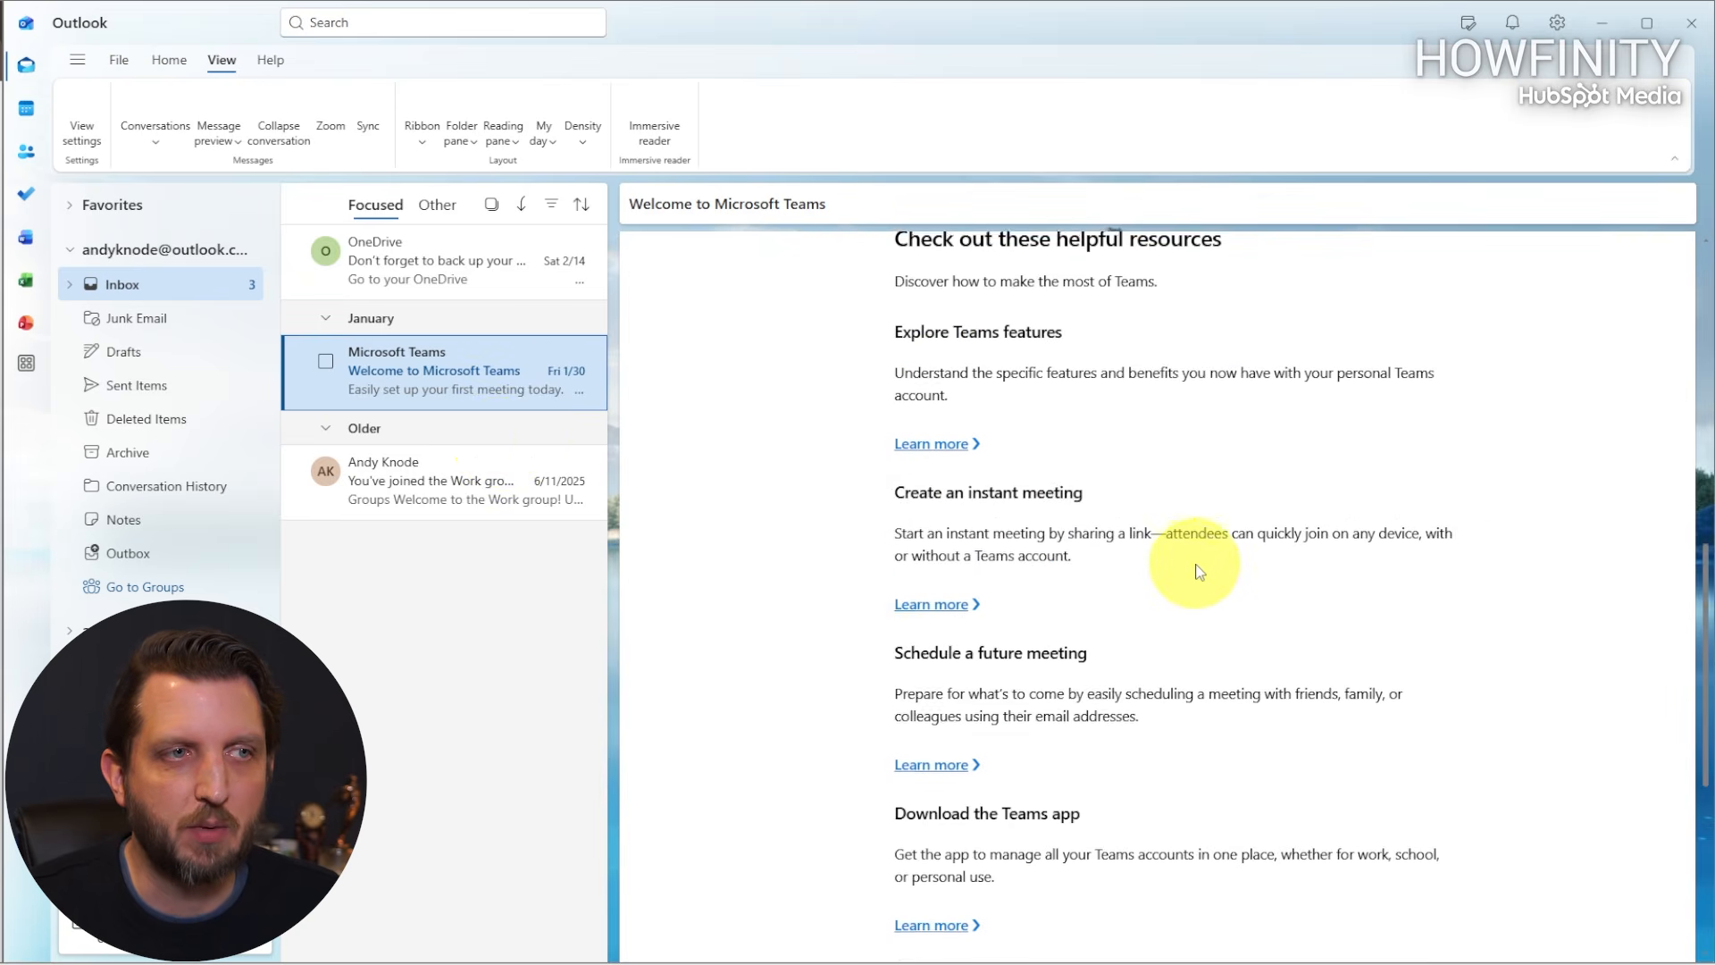
{"action": "scroll", "coordinate": [1200, 571], "scroll_direction": "down", "scroll_amount": 5}
{"action": "scroll", "coordinate": [1083, 613], "scroll_direction": "up", "scroll_amount": 6}
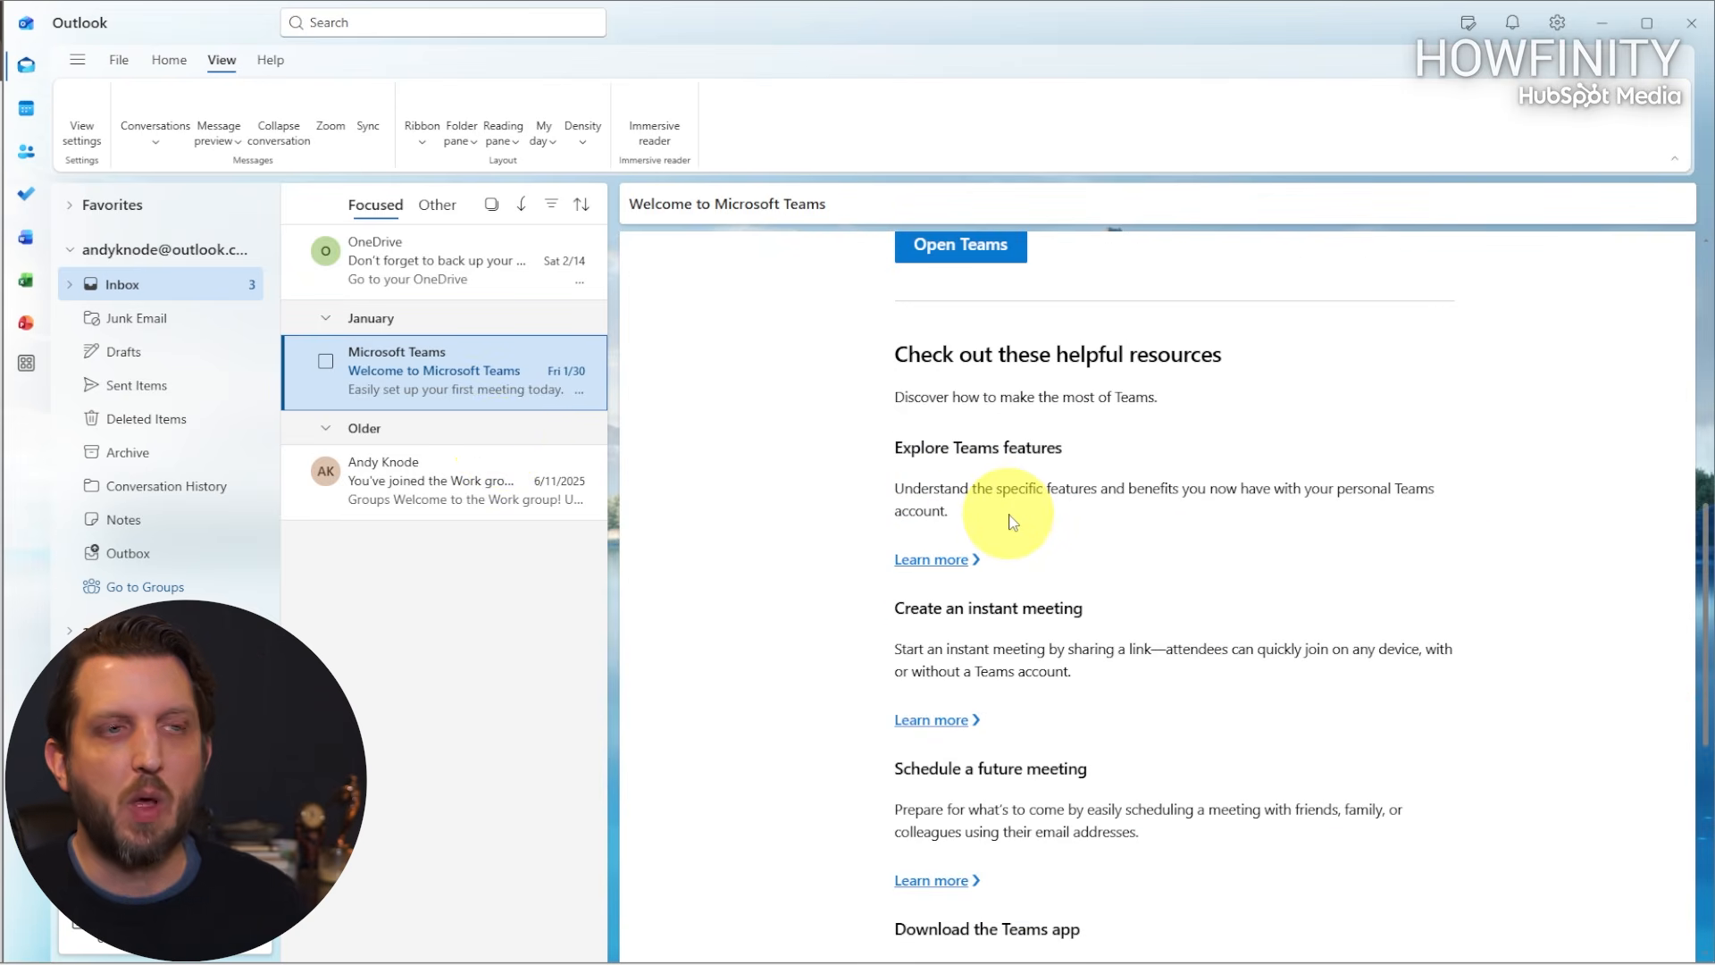
{"action": "scroll", "coordinate": [1009, 626], "scroll_direction": "up", "scroll_amount": 4}
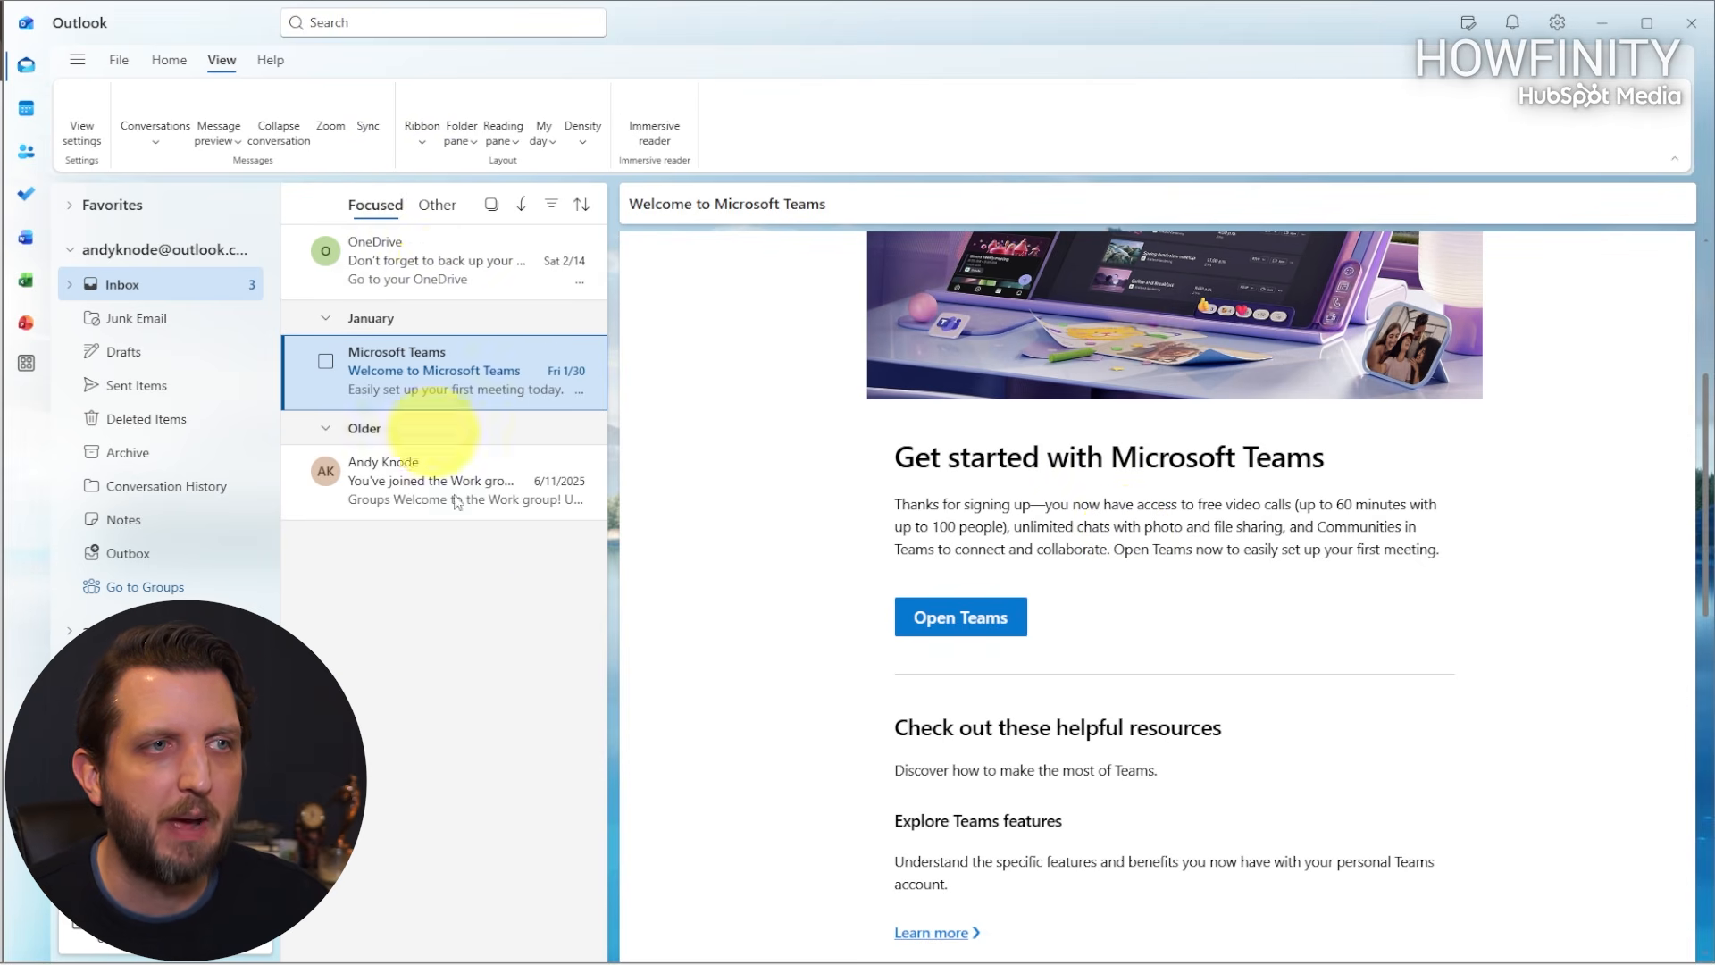
Check the Focused and Other messages of the Inbox, and open the Microsoft email "Get to know your OneDrive" from the Other messages.
{"action": "left_click", "coordinate": [384, 208]}
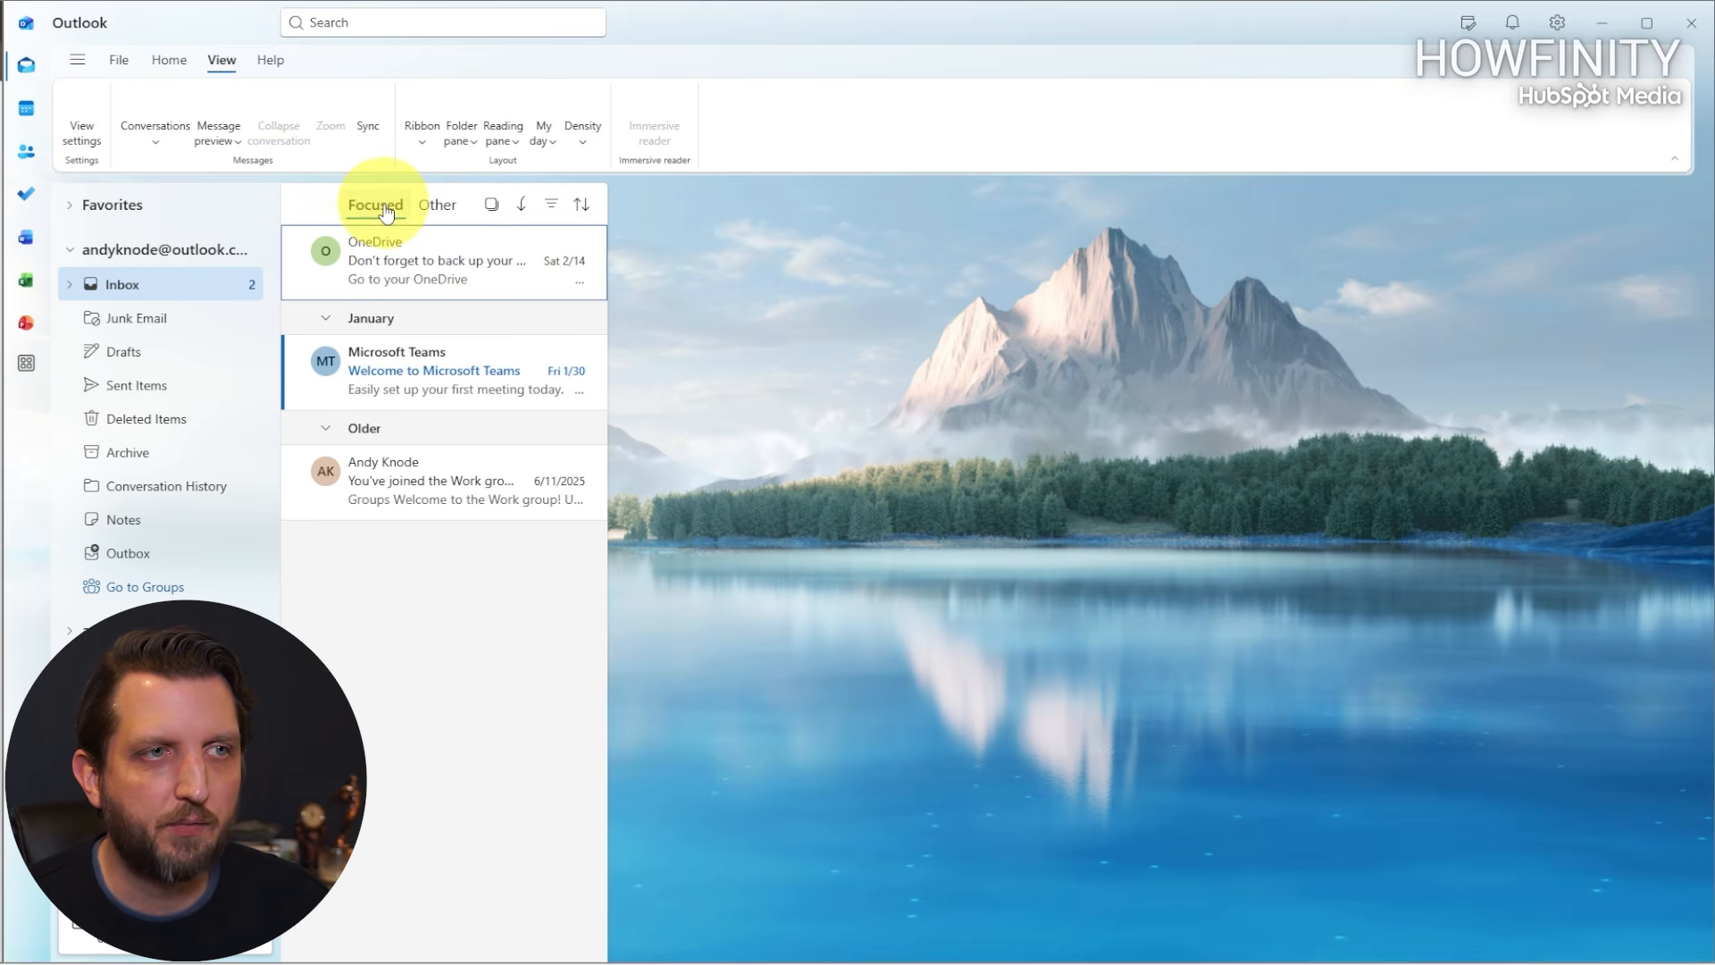
{"action": "left_click", "coordinate": [440, 207]}
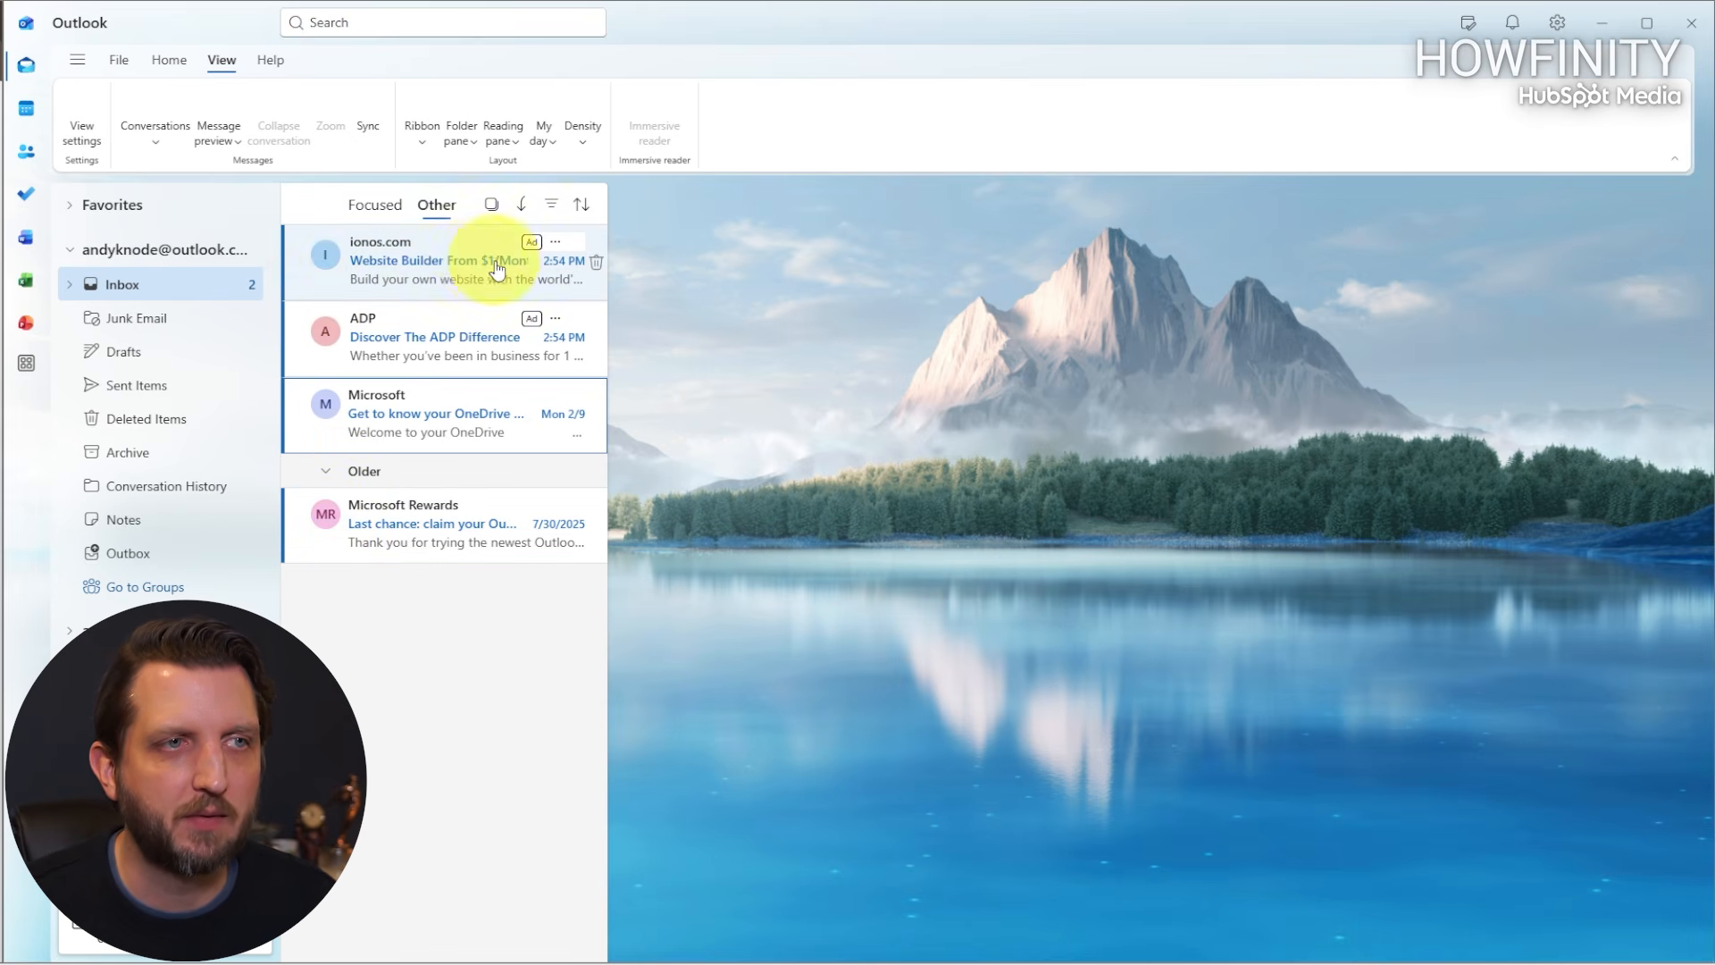
{"action": "left_click", "coordinate": [465, 414]}
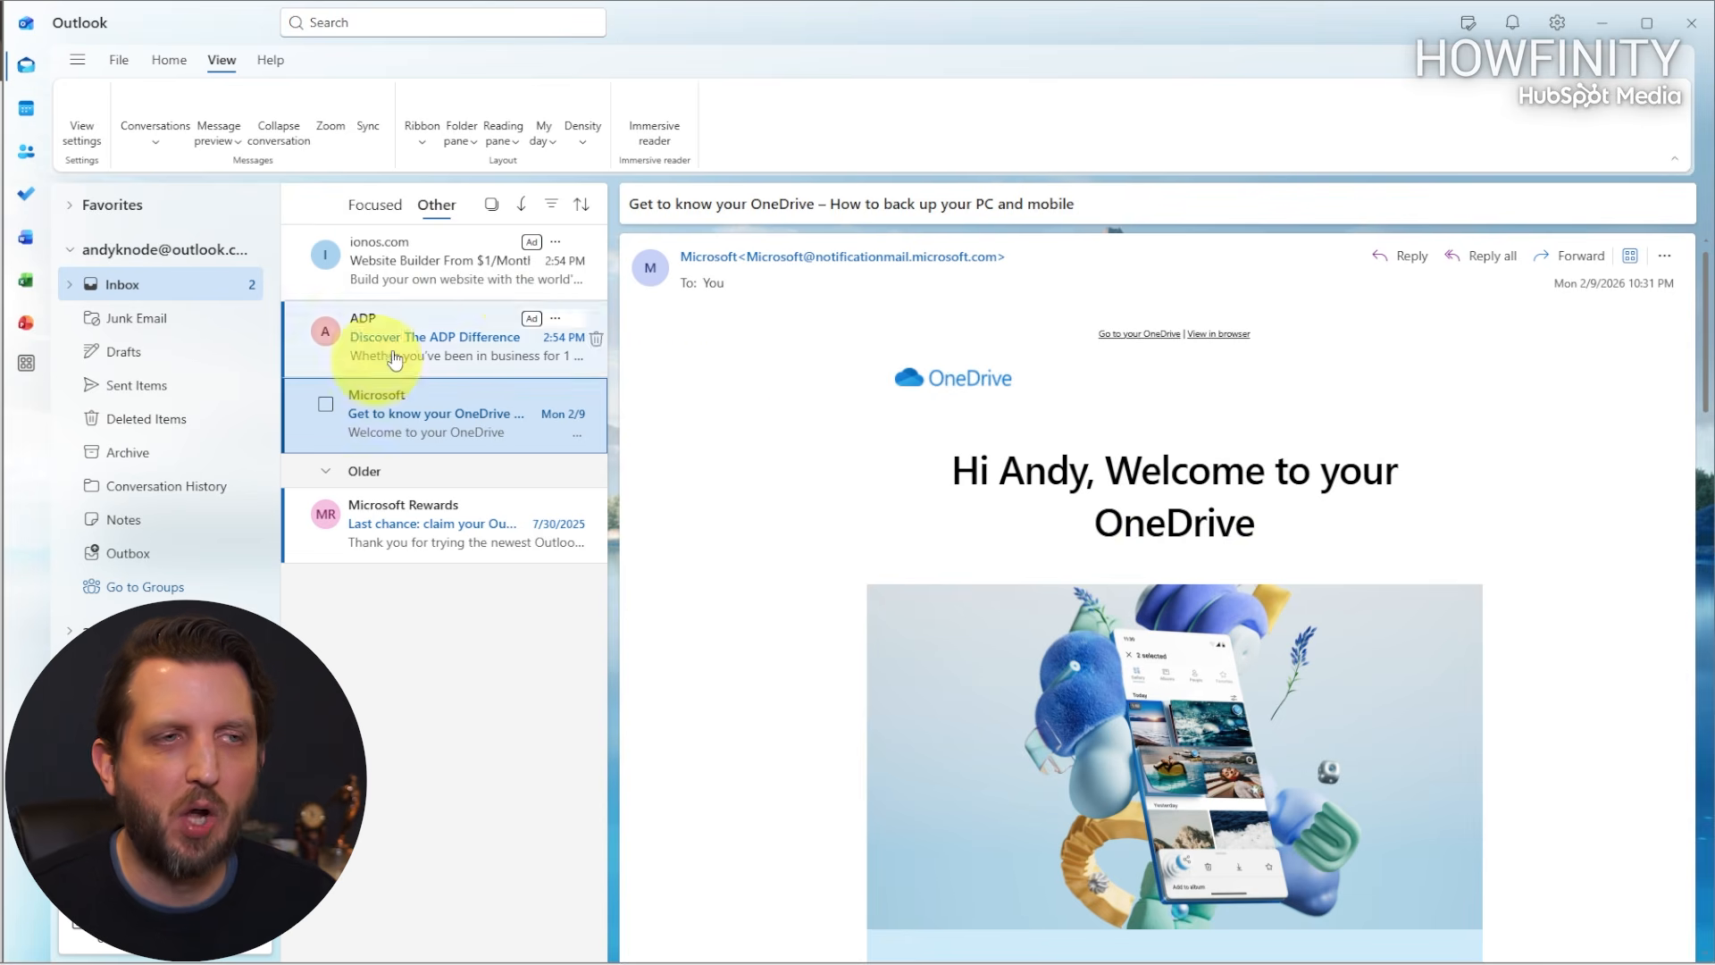
Sync the mailbox from the Focused messages, and check the Other messages again before returning to Focused.
{"action": "left_click", "coordinate": [371, 207]}
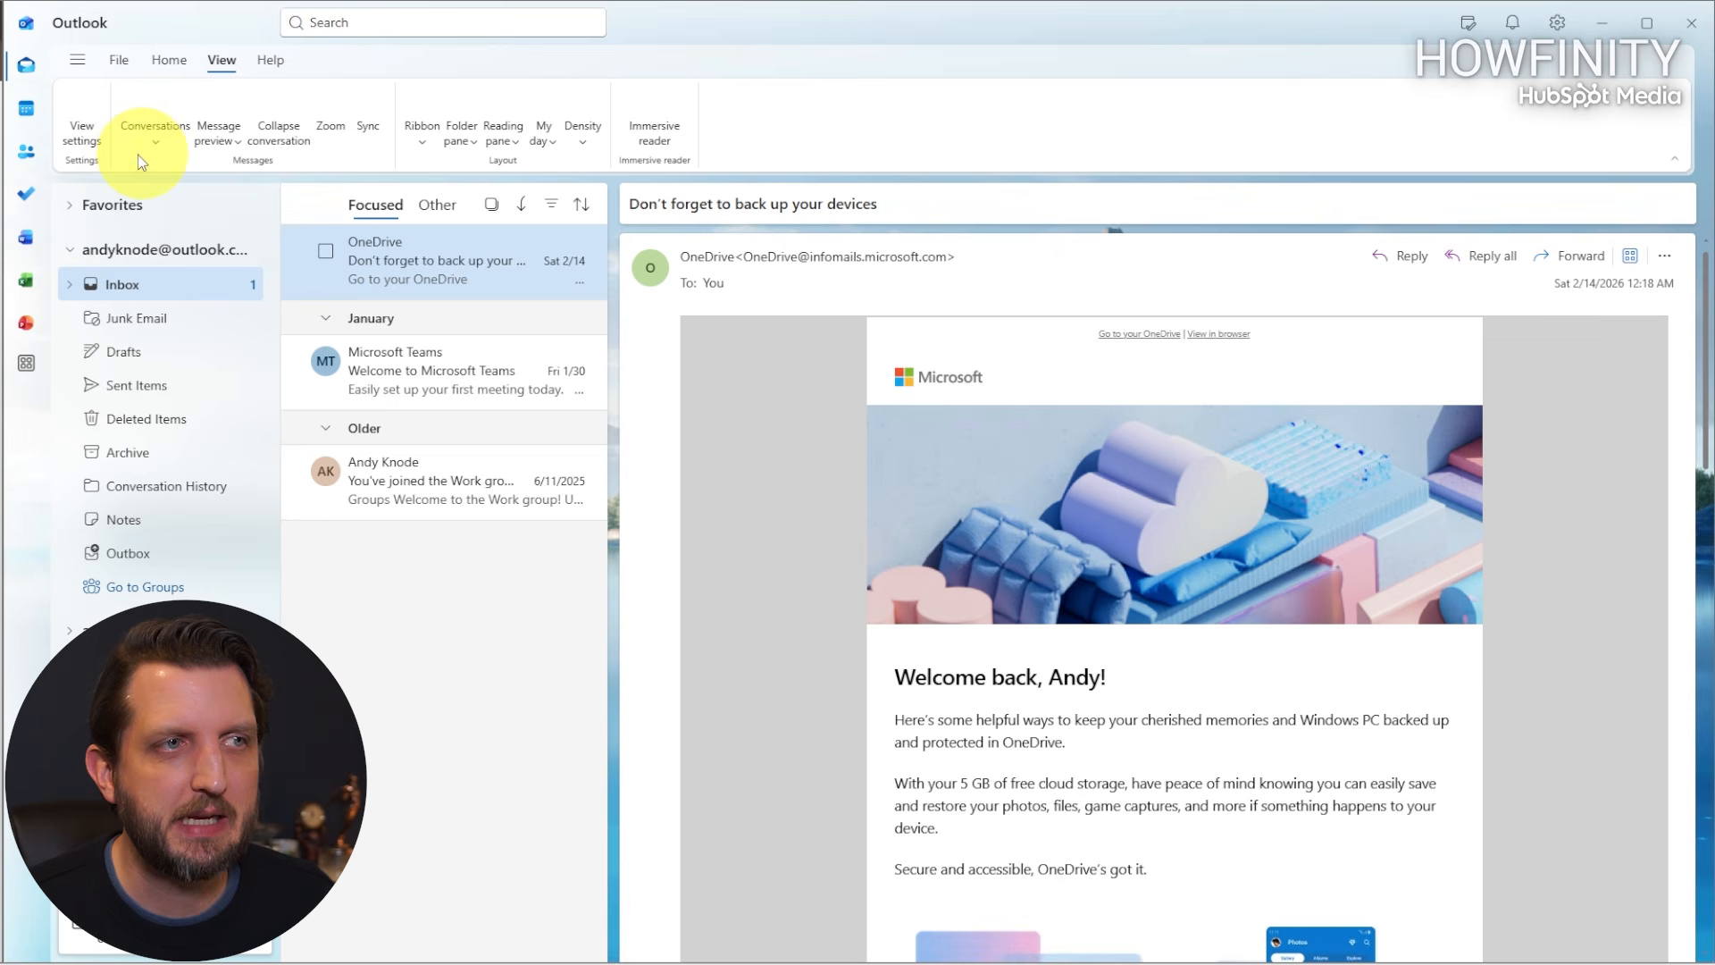
{"action": "left_click", "coordinate": [372, 140]}
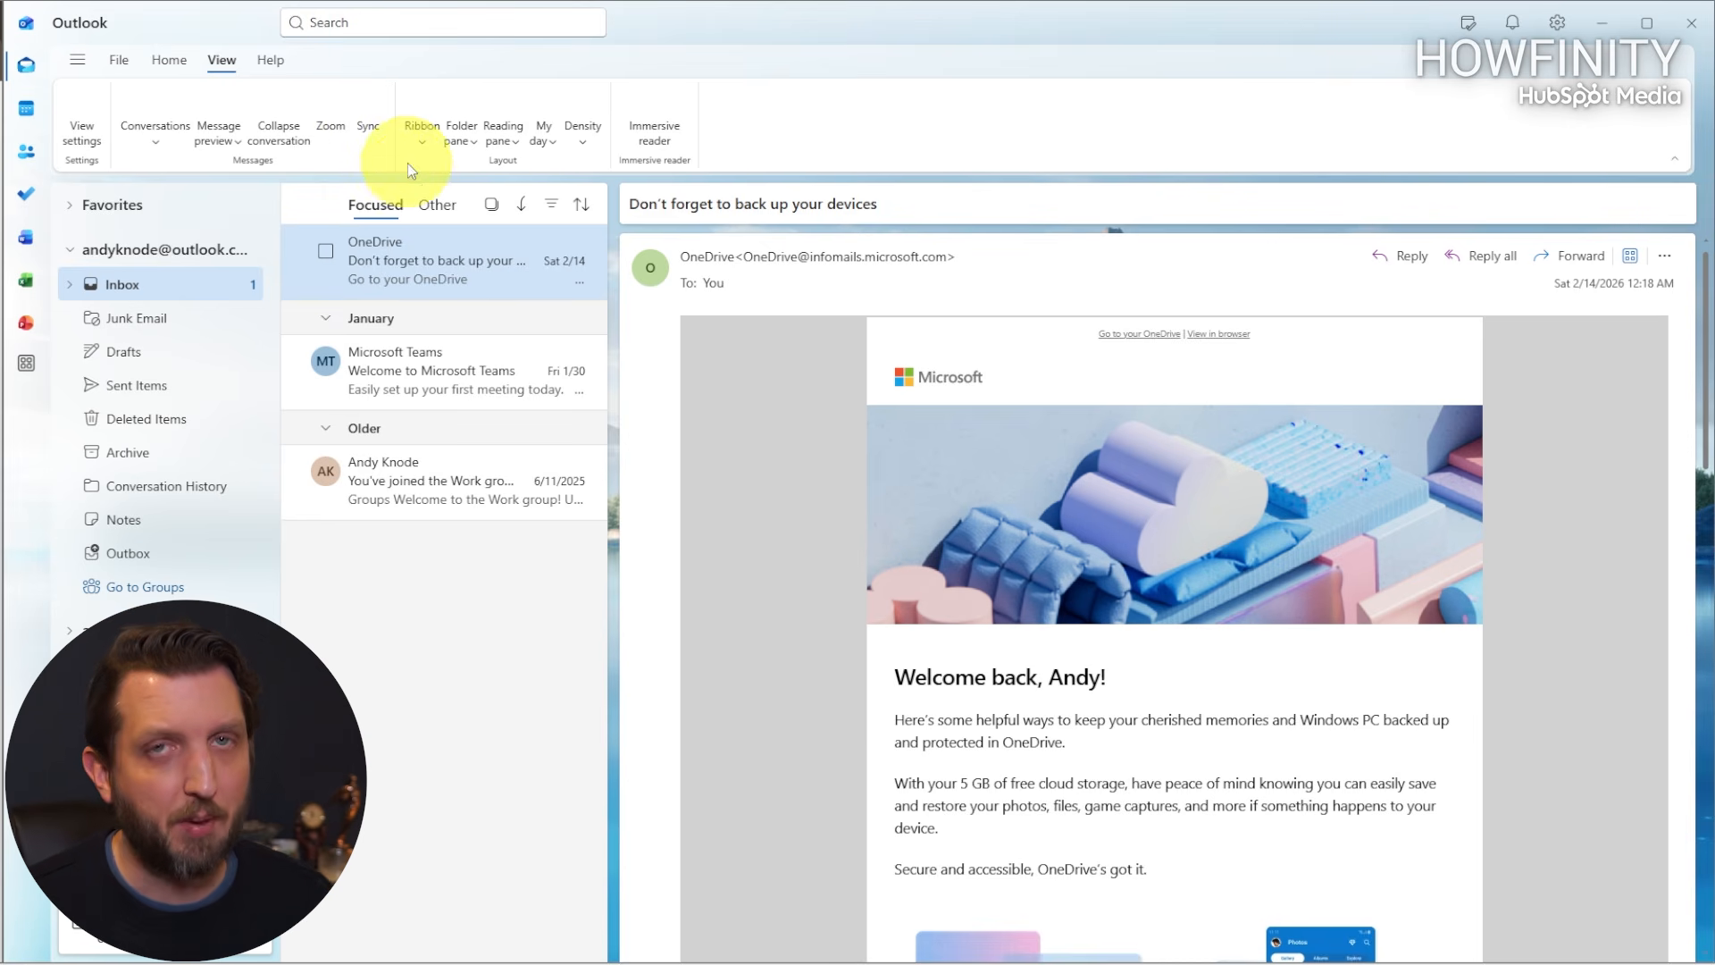
{"action": "left_click", "coordinate": [438, 205]}
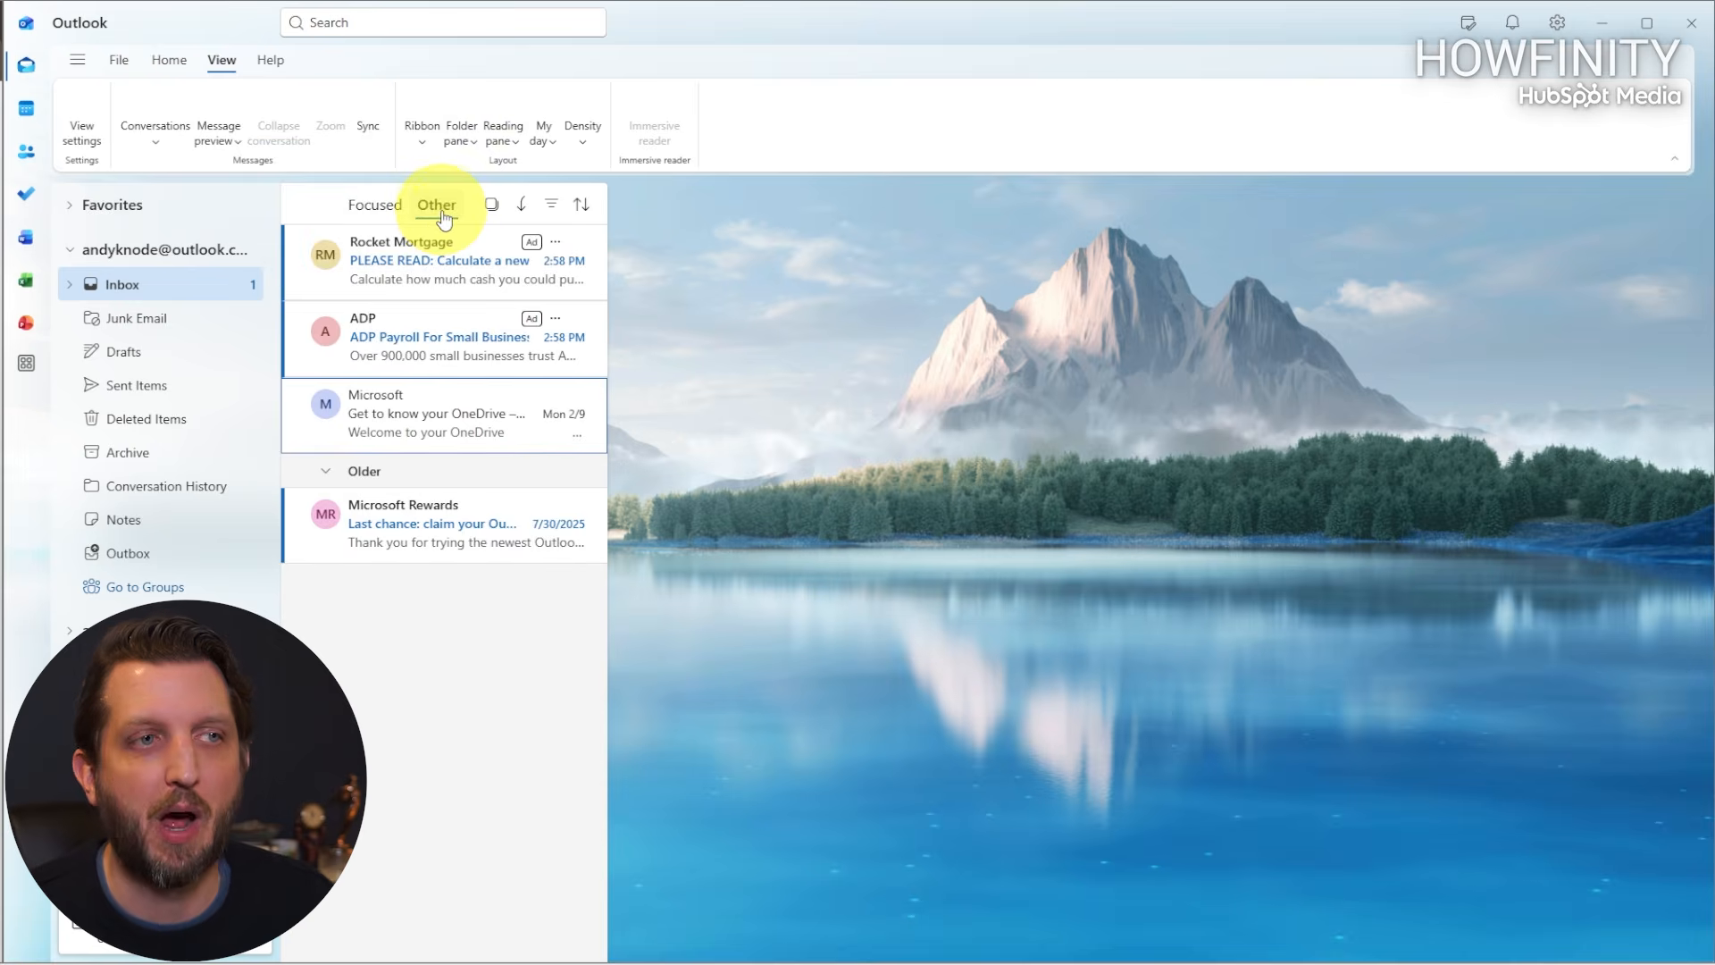
{"action": "left_click", "coordinate": [373, 210]}
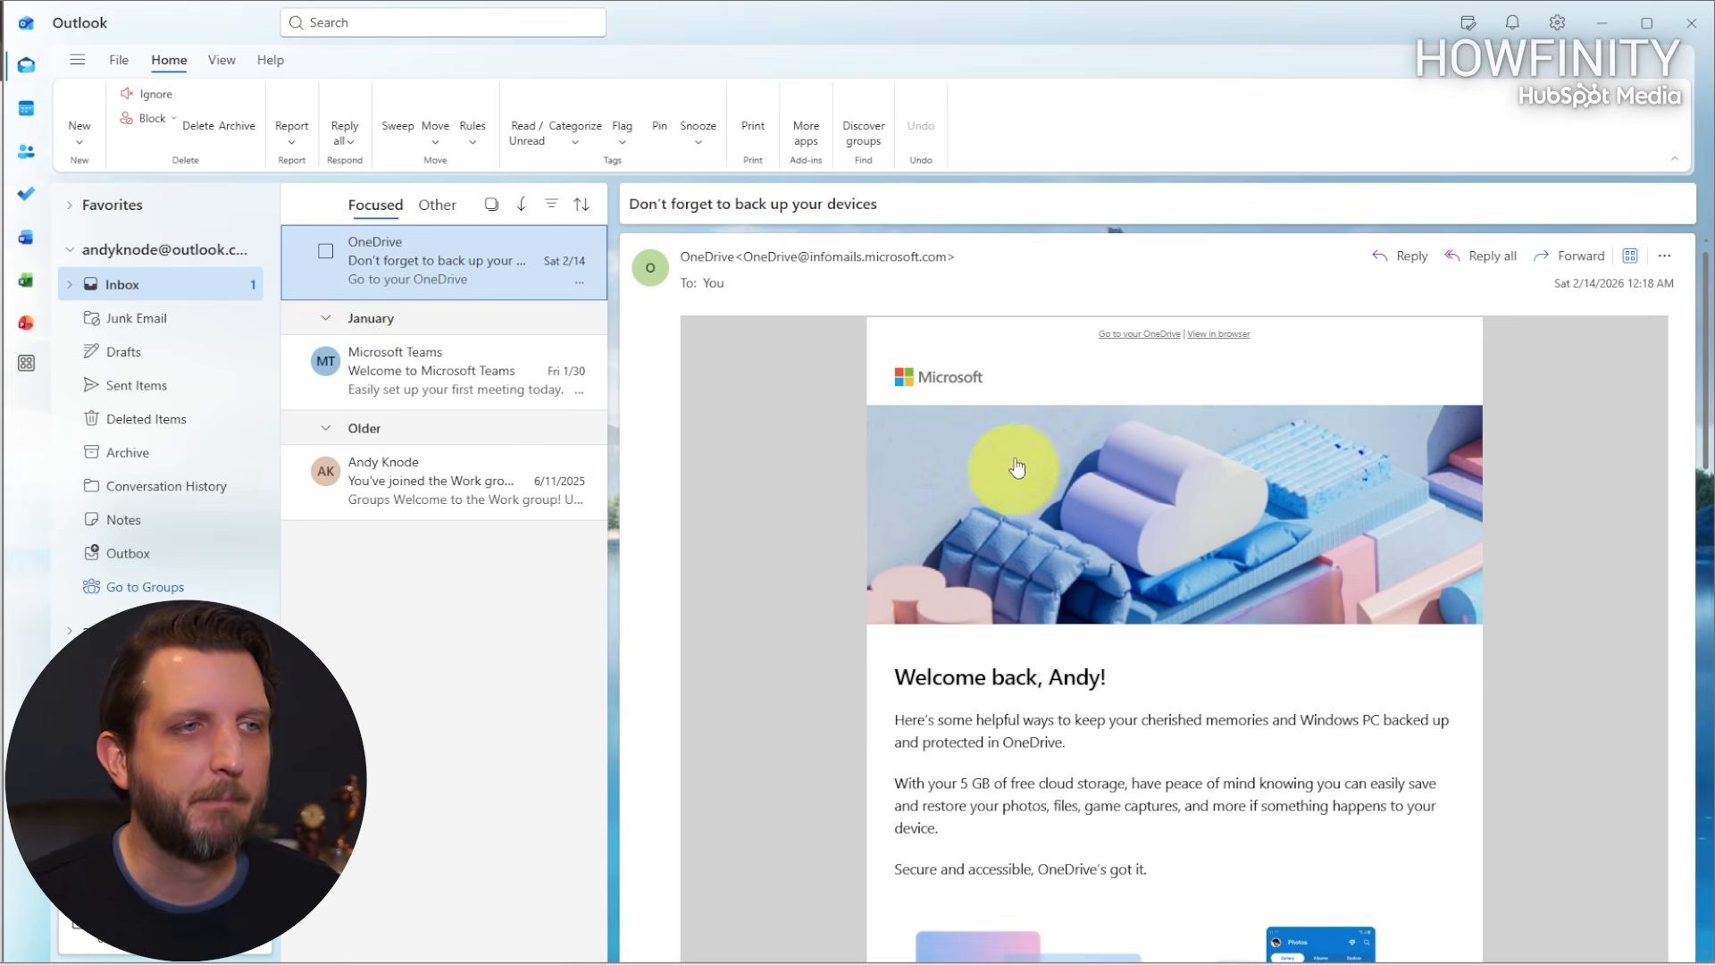
Mark the OneDrive email "Don't forget to back up your devices" as unread and flag it.
{"action": "right_click", "coordinate": [495, 238]}
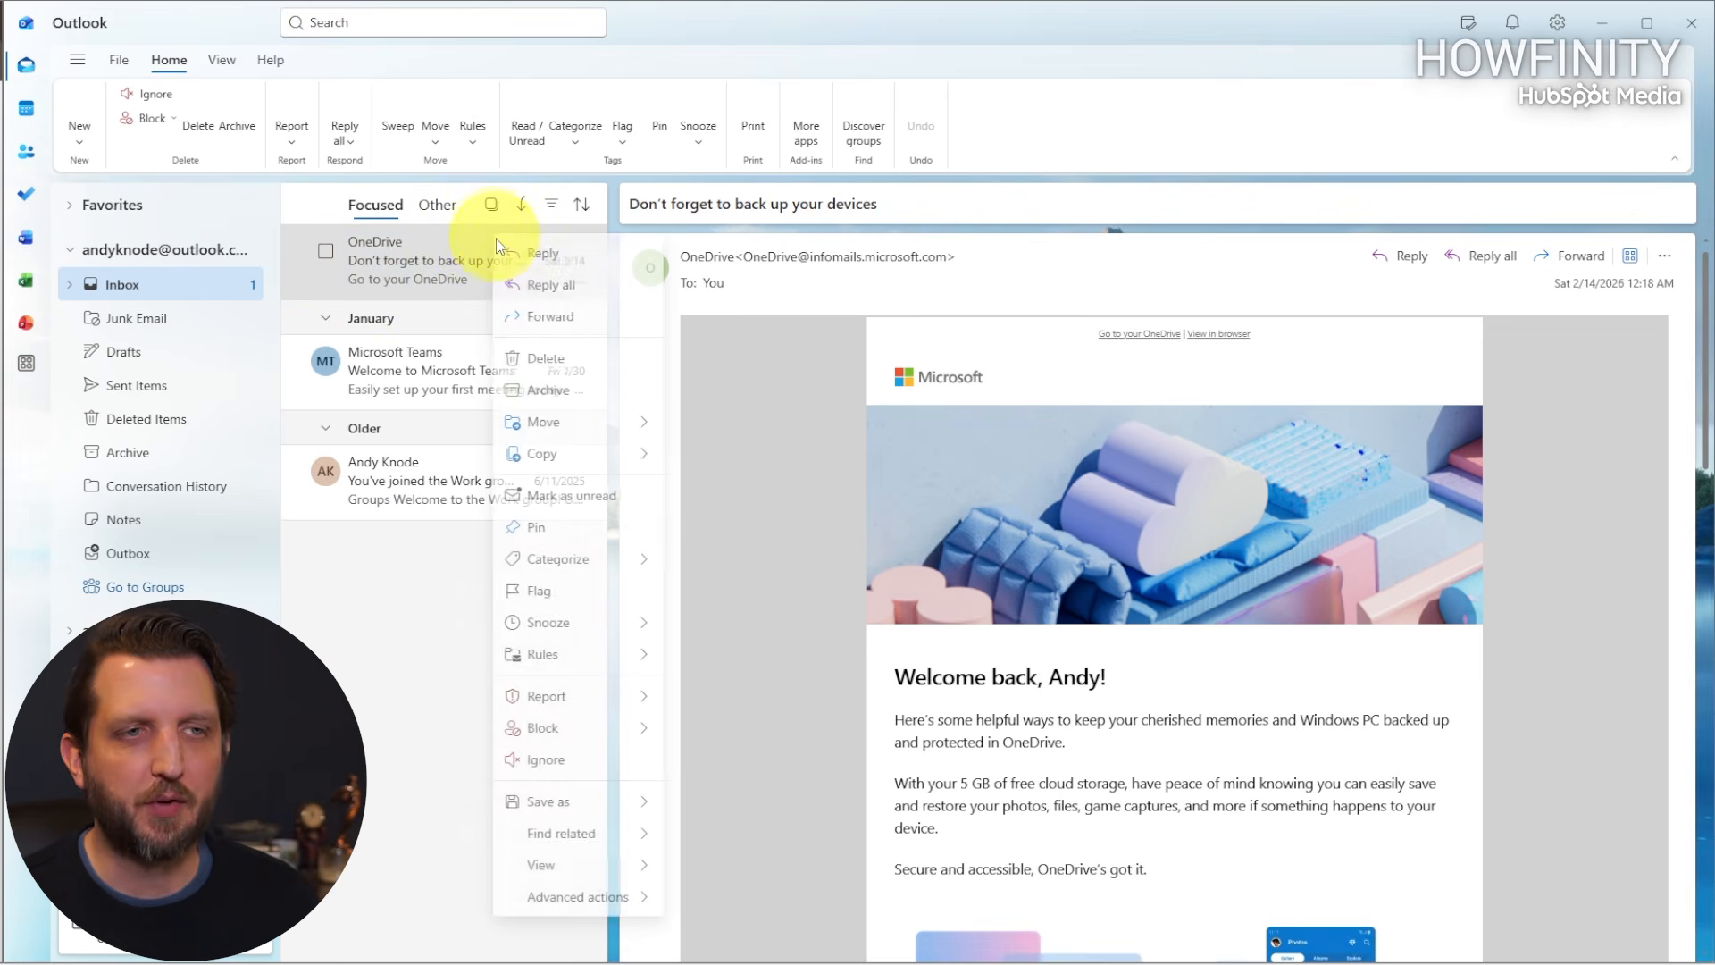
{"action": "left_click", "coordinate": [433, 269]}
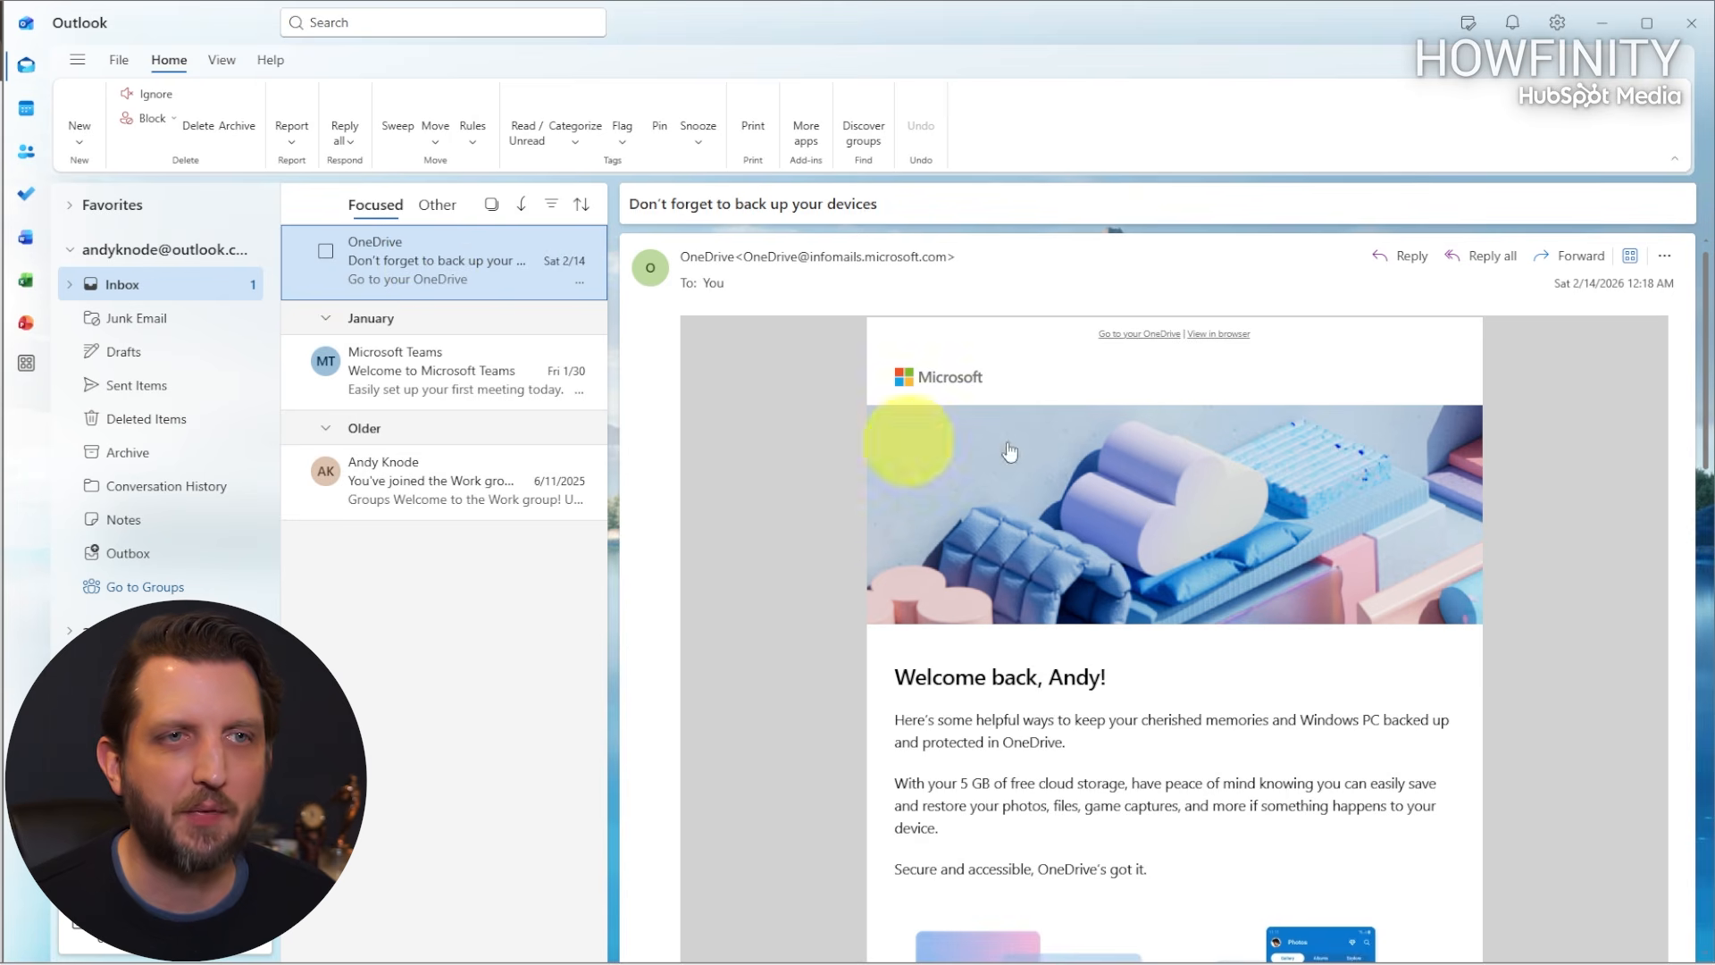
{"action": "mouse_move", "coordinate": [576, 239]}
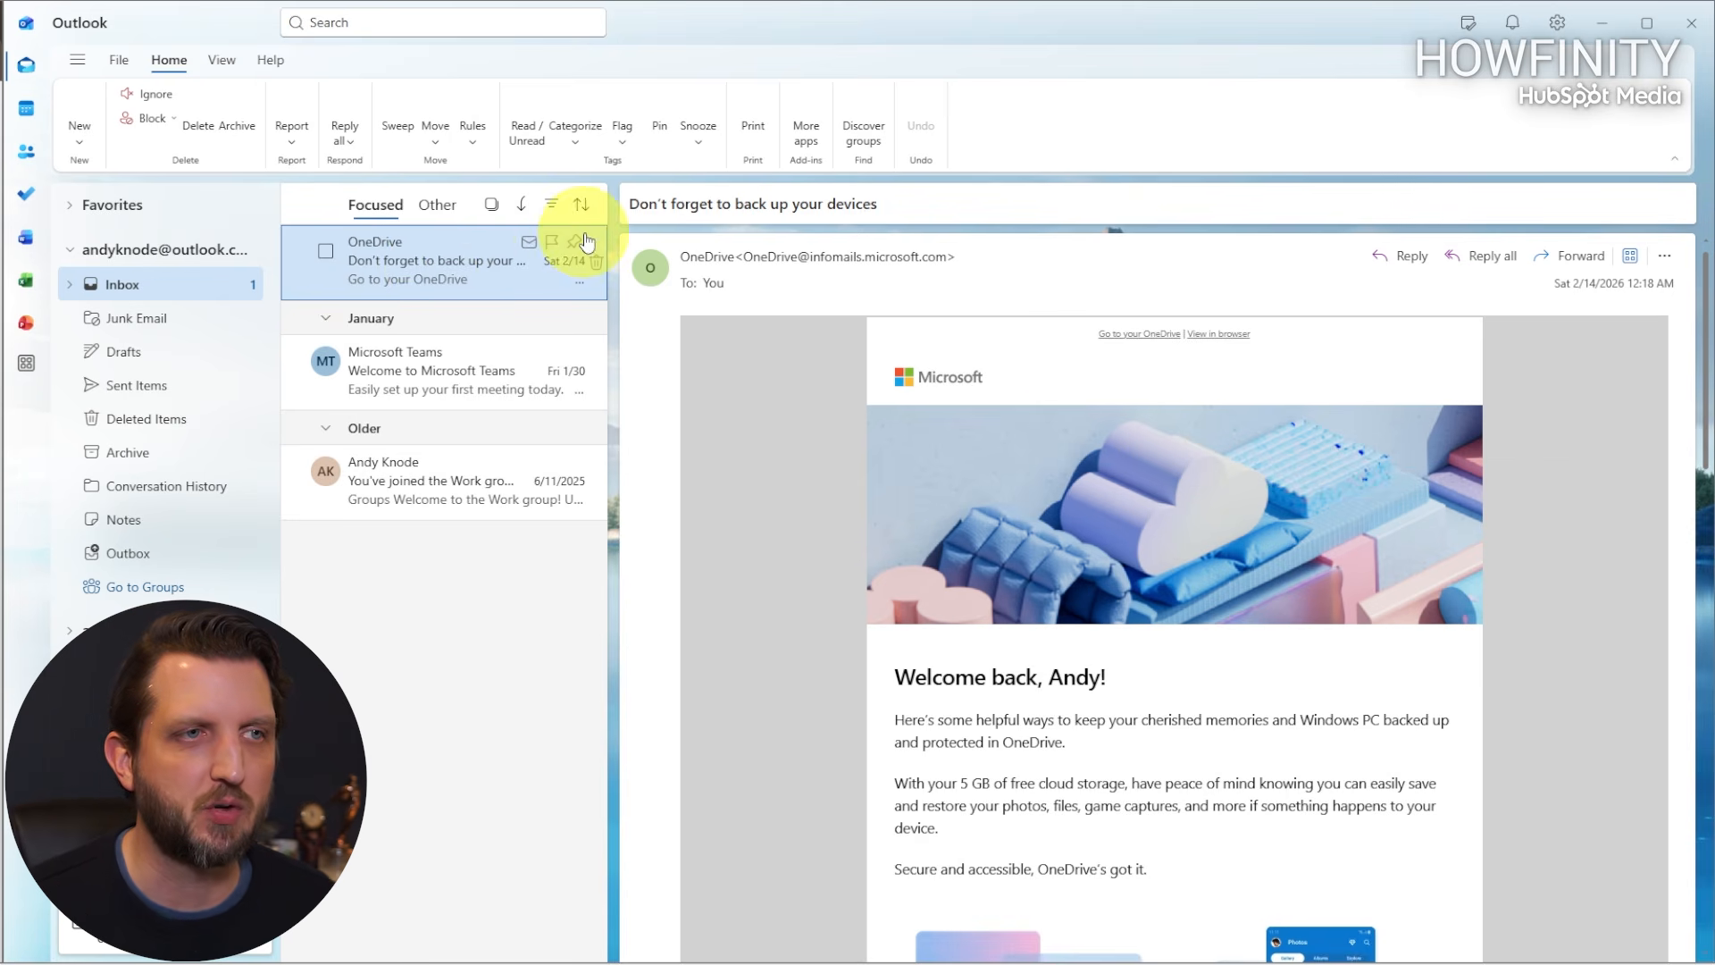
{"action": "left_click", "coordinate": [529, 242]}
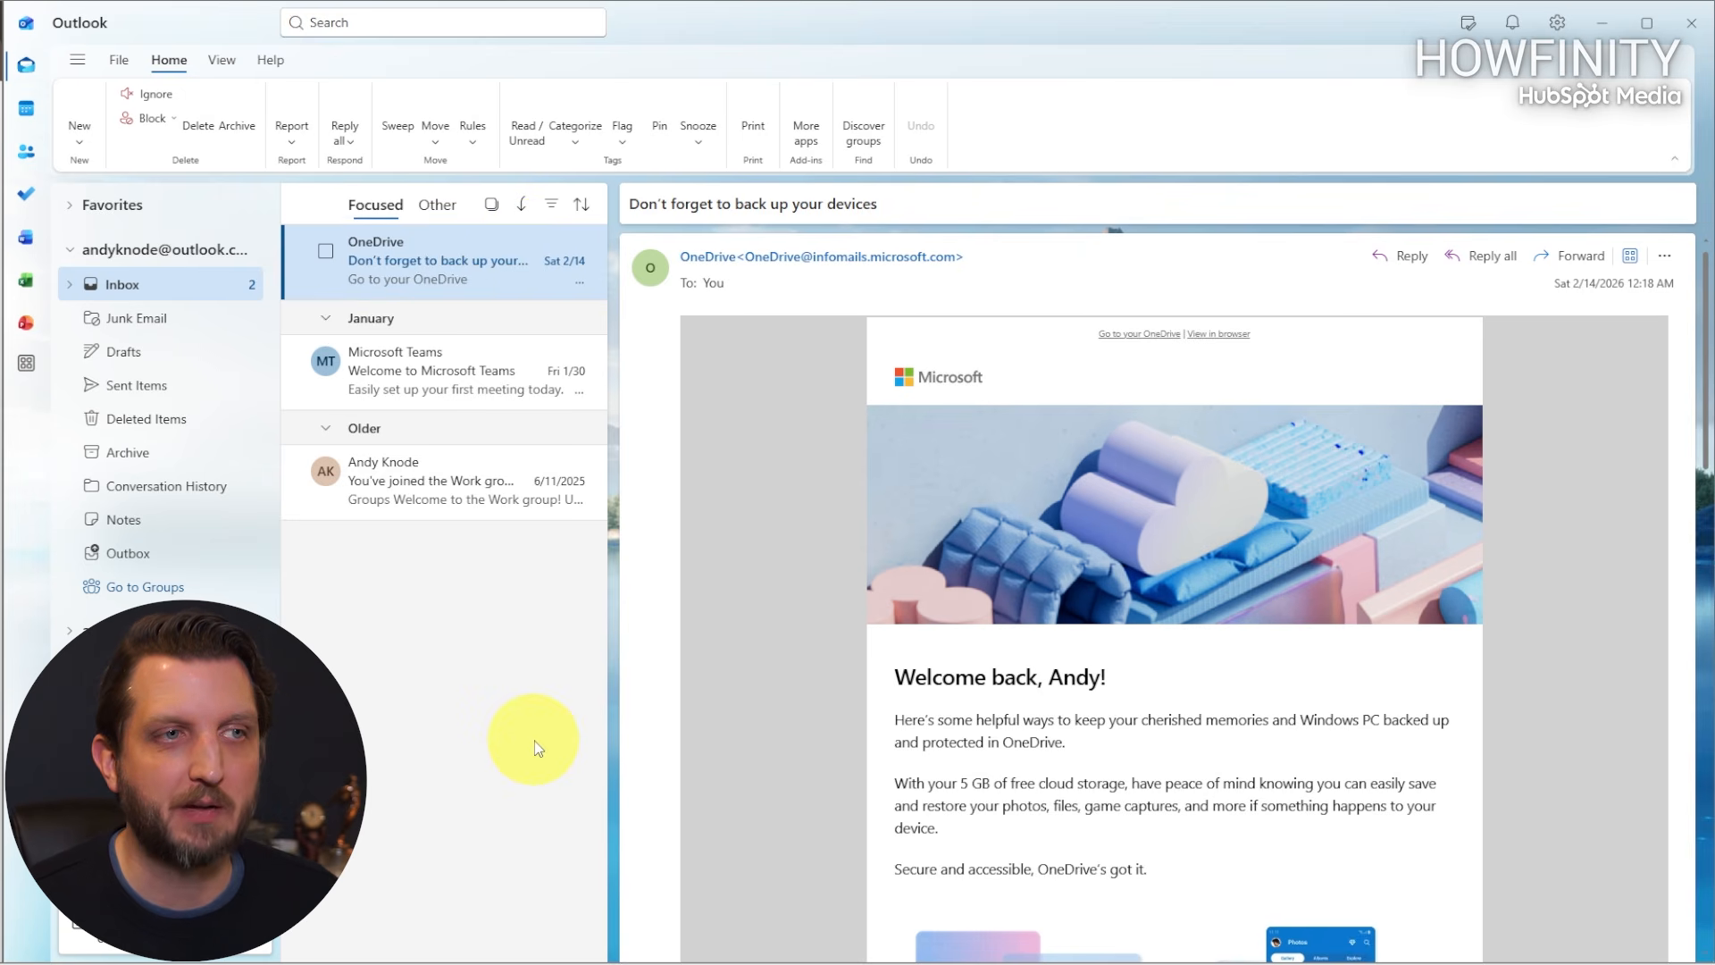
{"action": "mouse_move", "coordinate": [554, 263]}
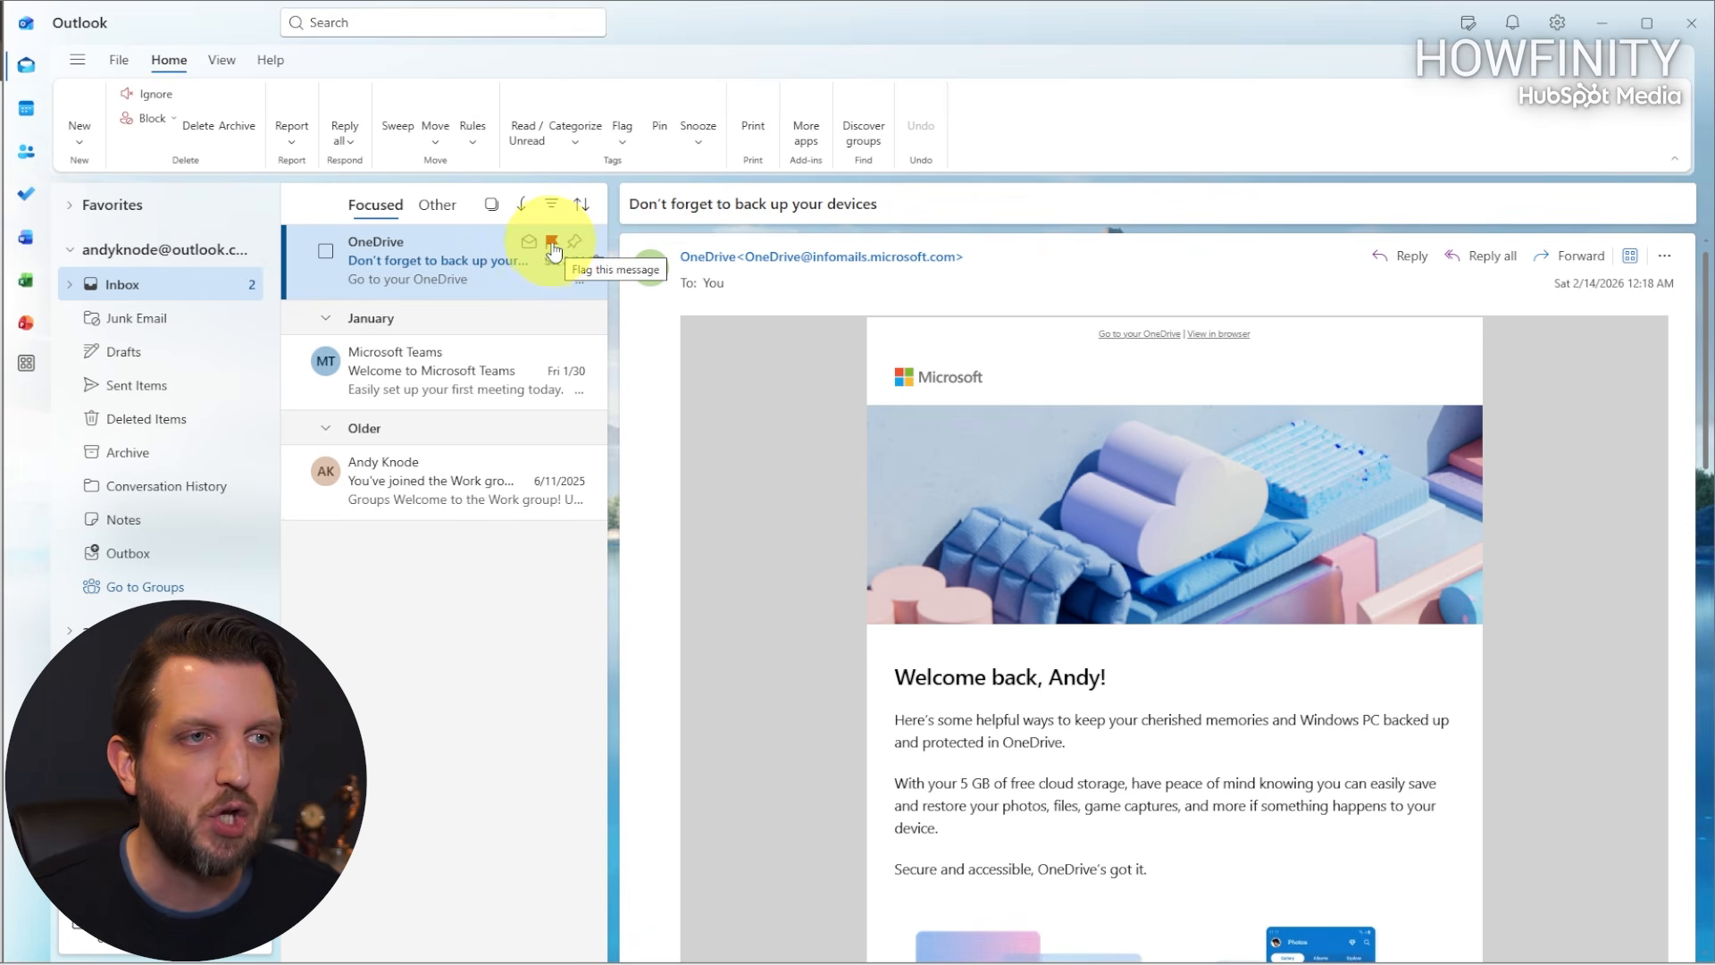
{"action": "left_click", "coordinate": [555, 253]}
Pin the flagged OneDrive email to keep it at the top of the Inbox.
{"action": "mouse_move", "coordinate": [593, 402]}
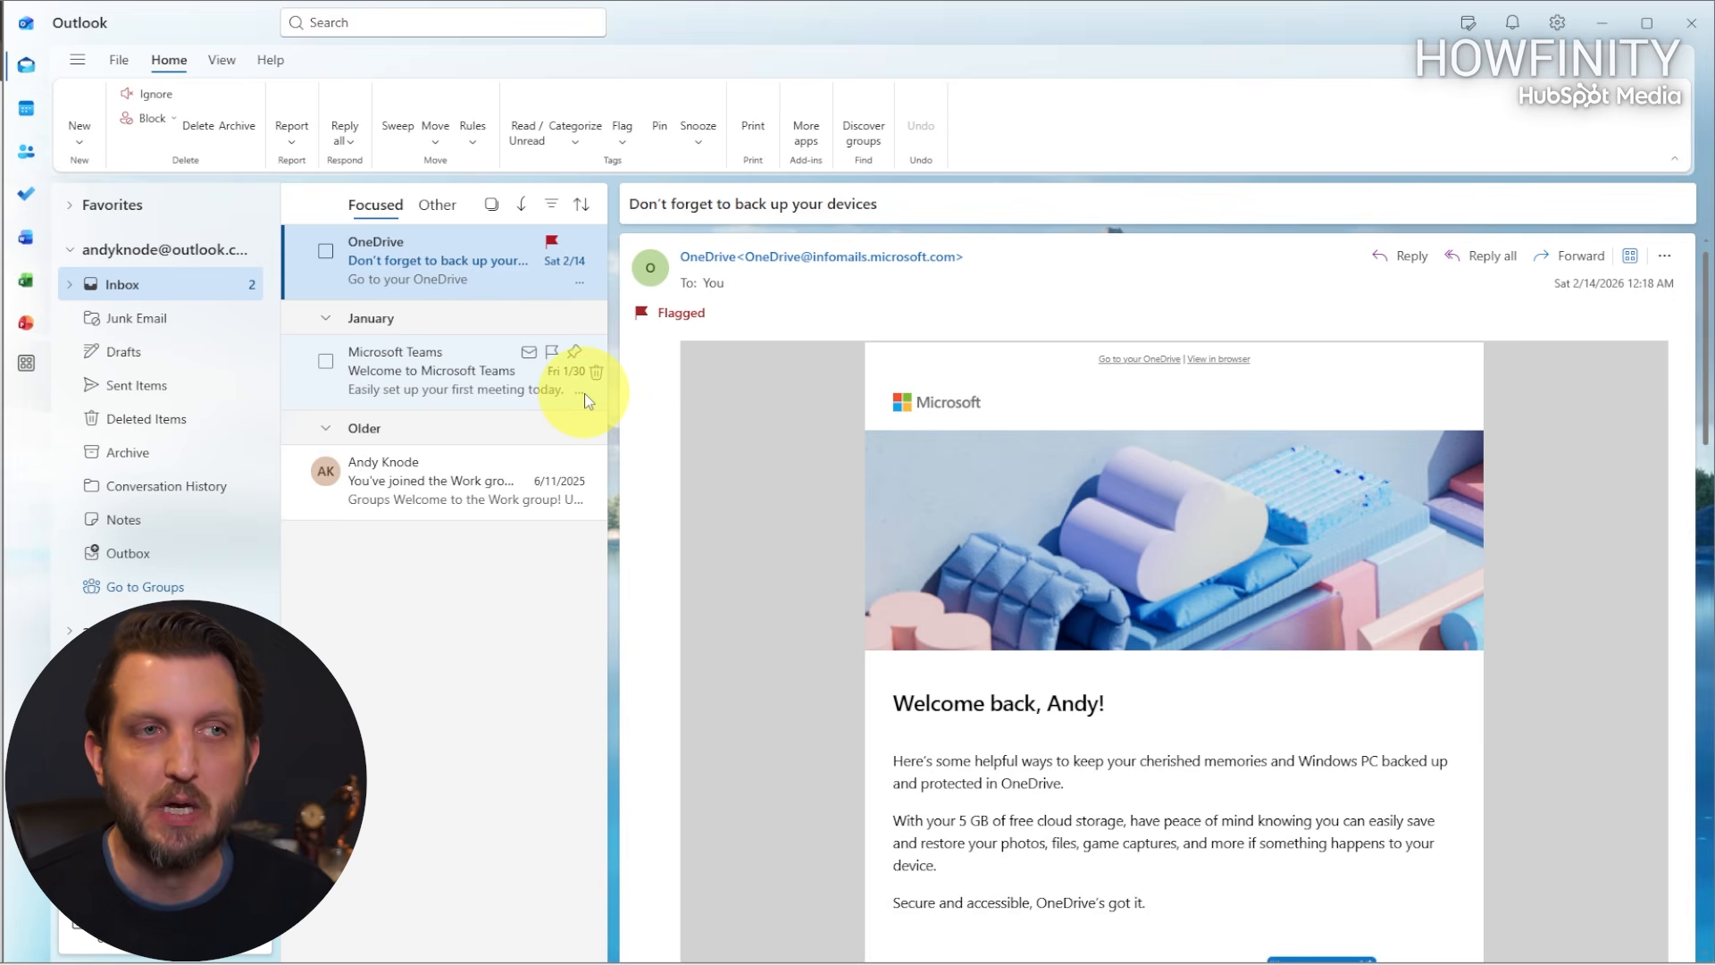
{"action": "mouse_move", "coordinate": [570, 250]}
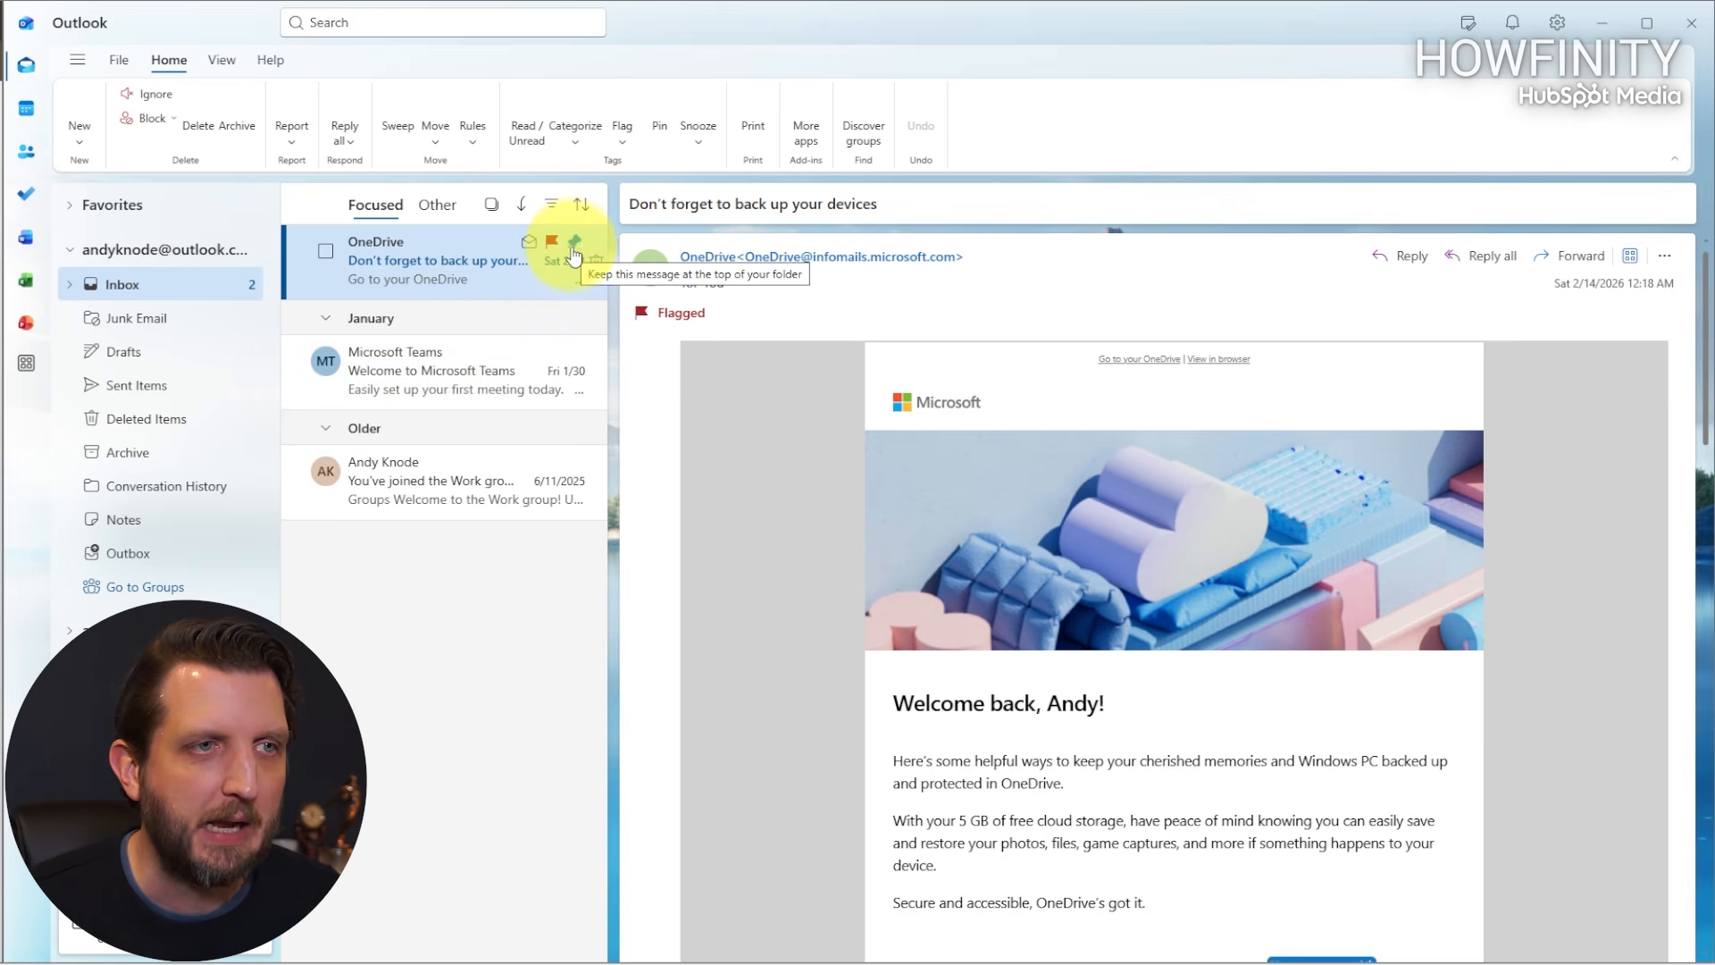
{"action": "left_click", "coordinate": [573, 243]}
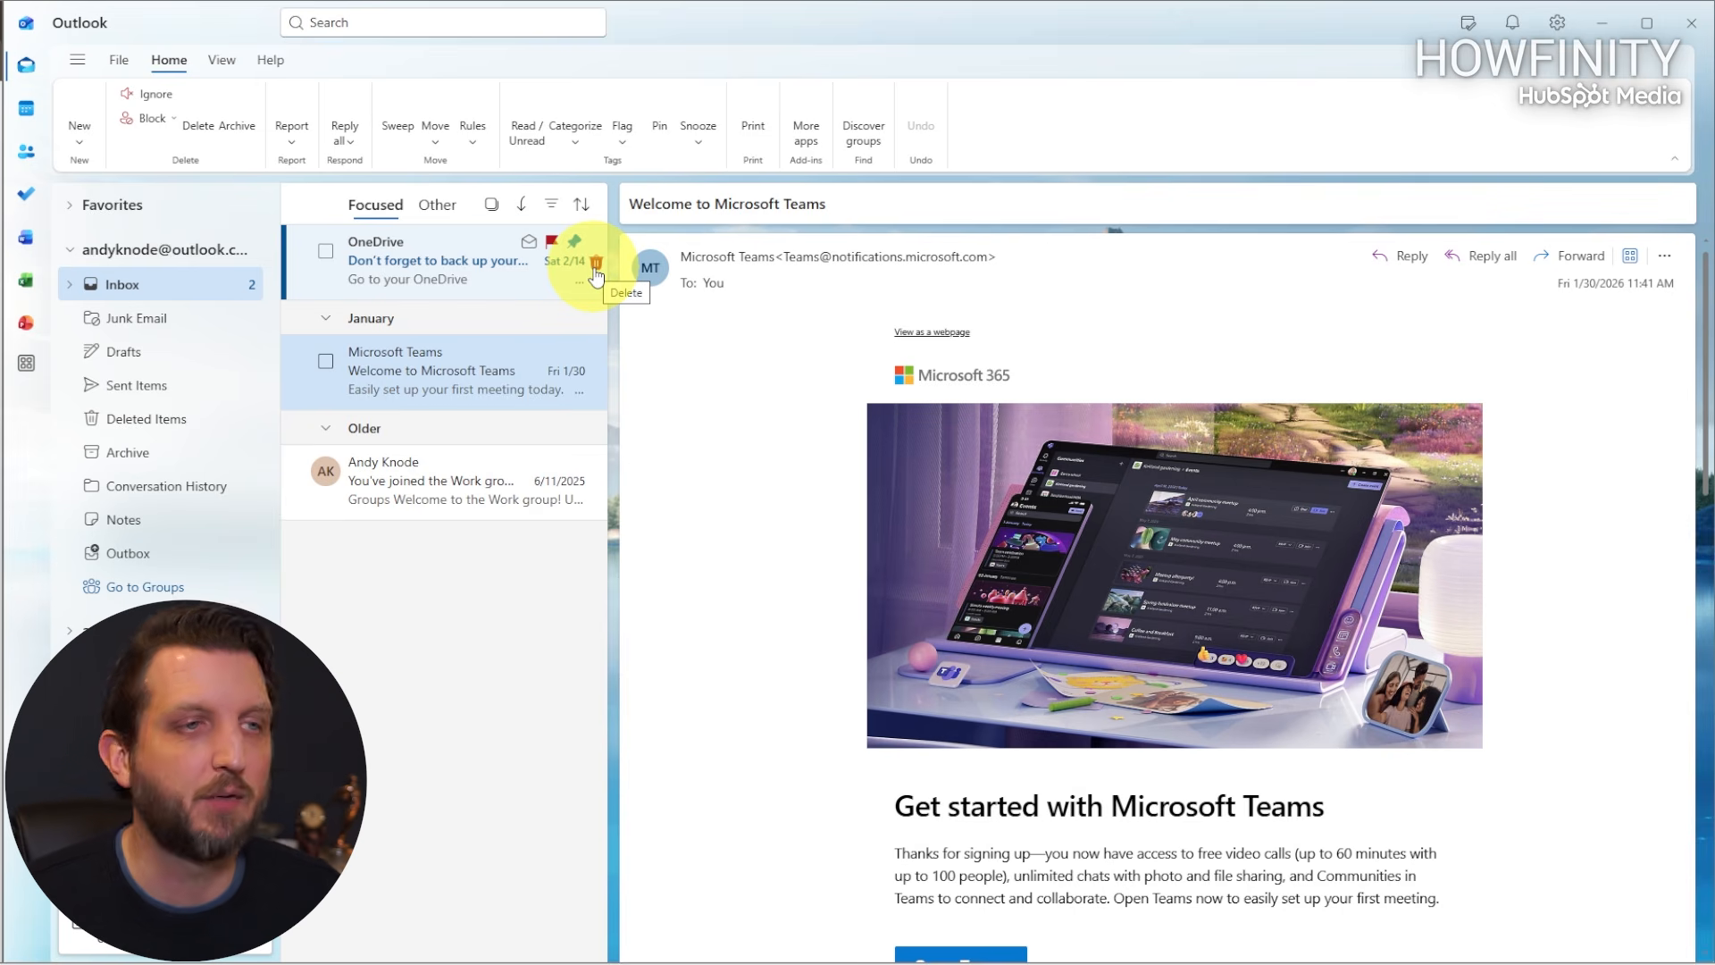
Delete the OneDrive email, check for it in the Deleted Items folder, and return to the Inbox.
{"action": "left_click", "coordinate": [596, 264]}
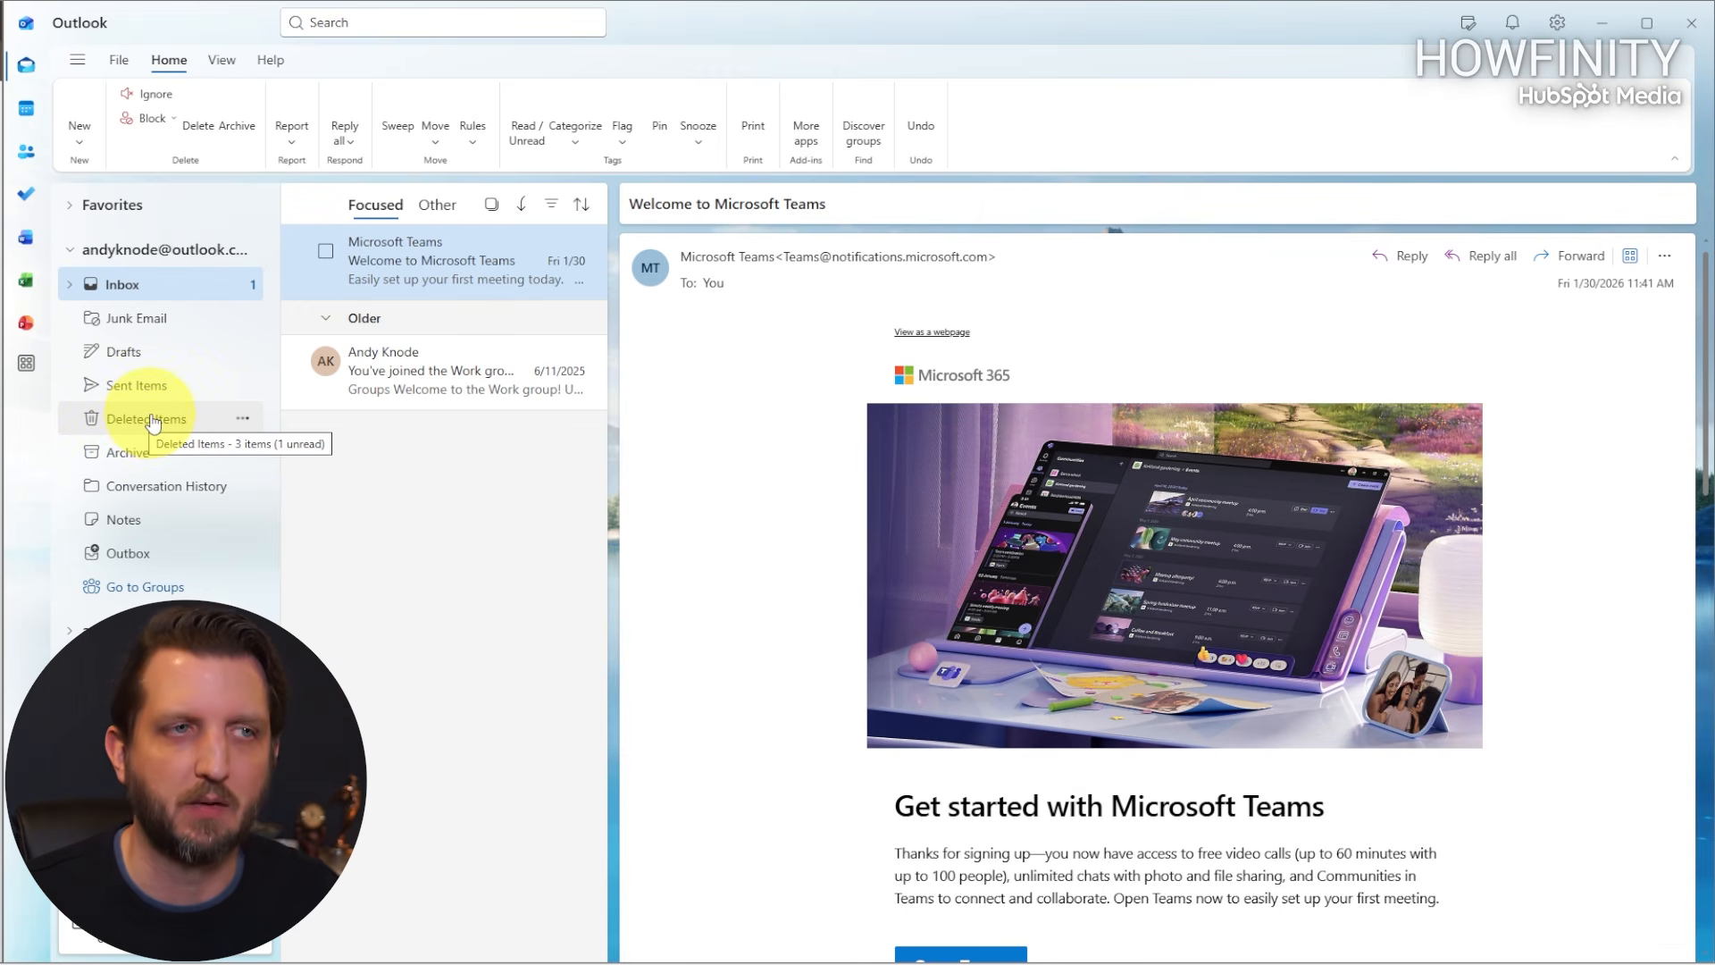
{"action": "left_click", "coordinate": [152, 423]}
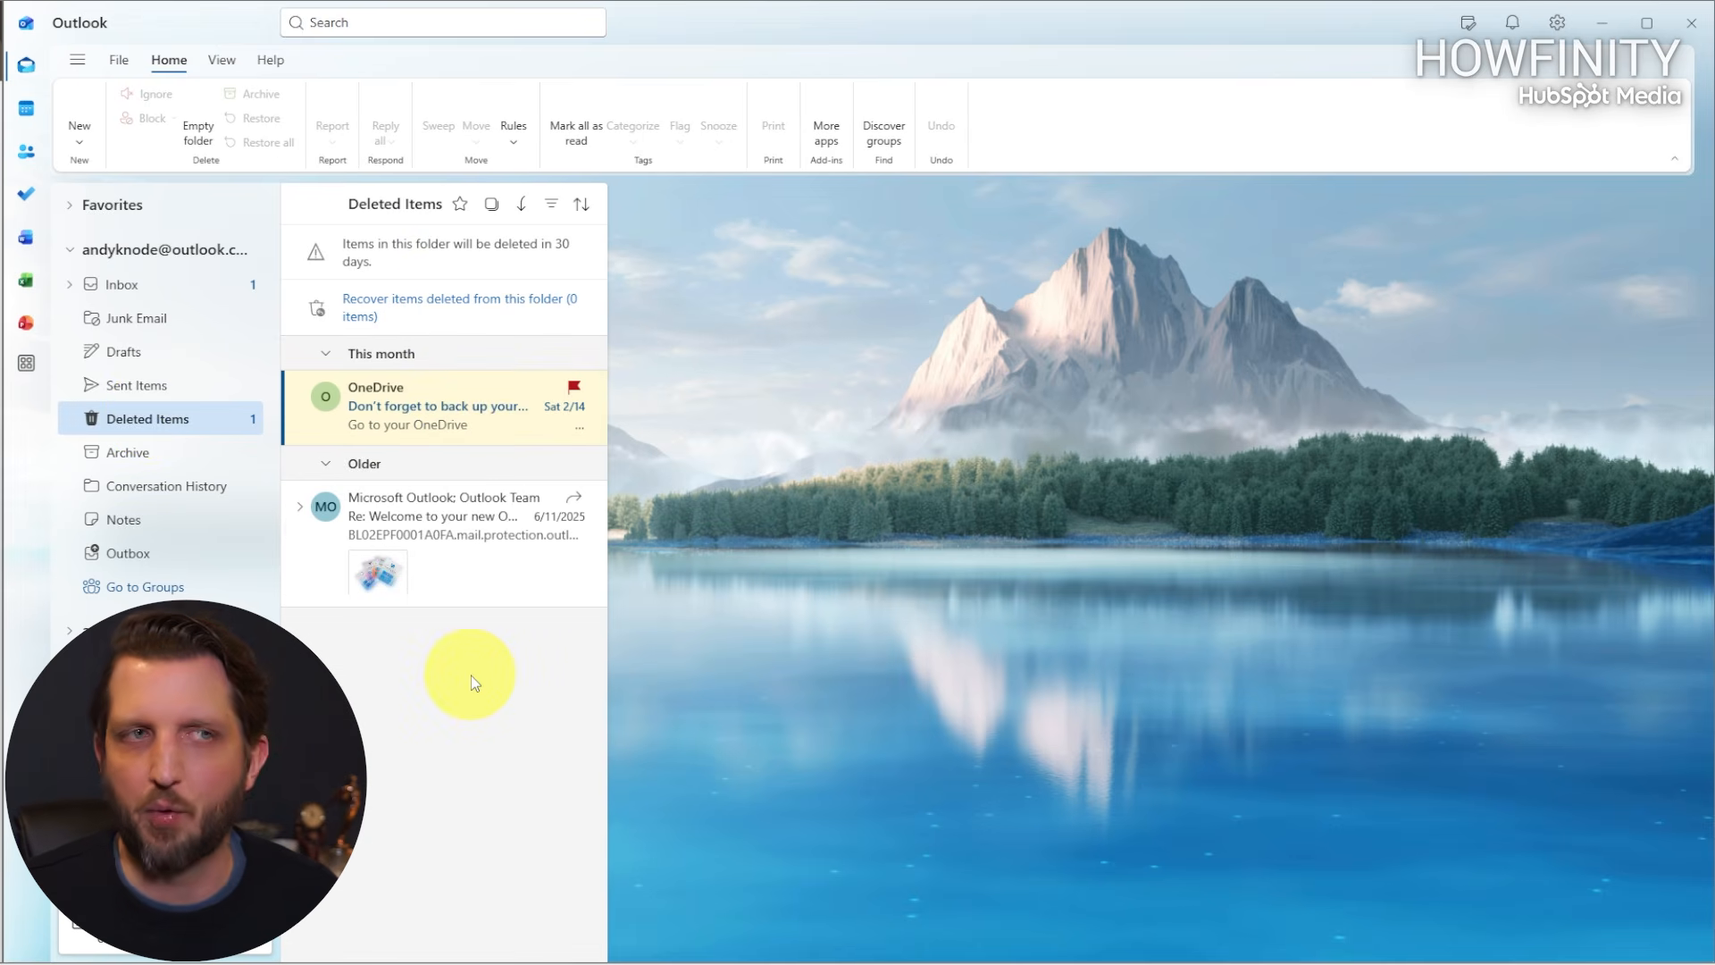
{"action": "left_click", "coordinate": [164, 292]}
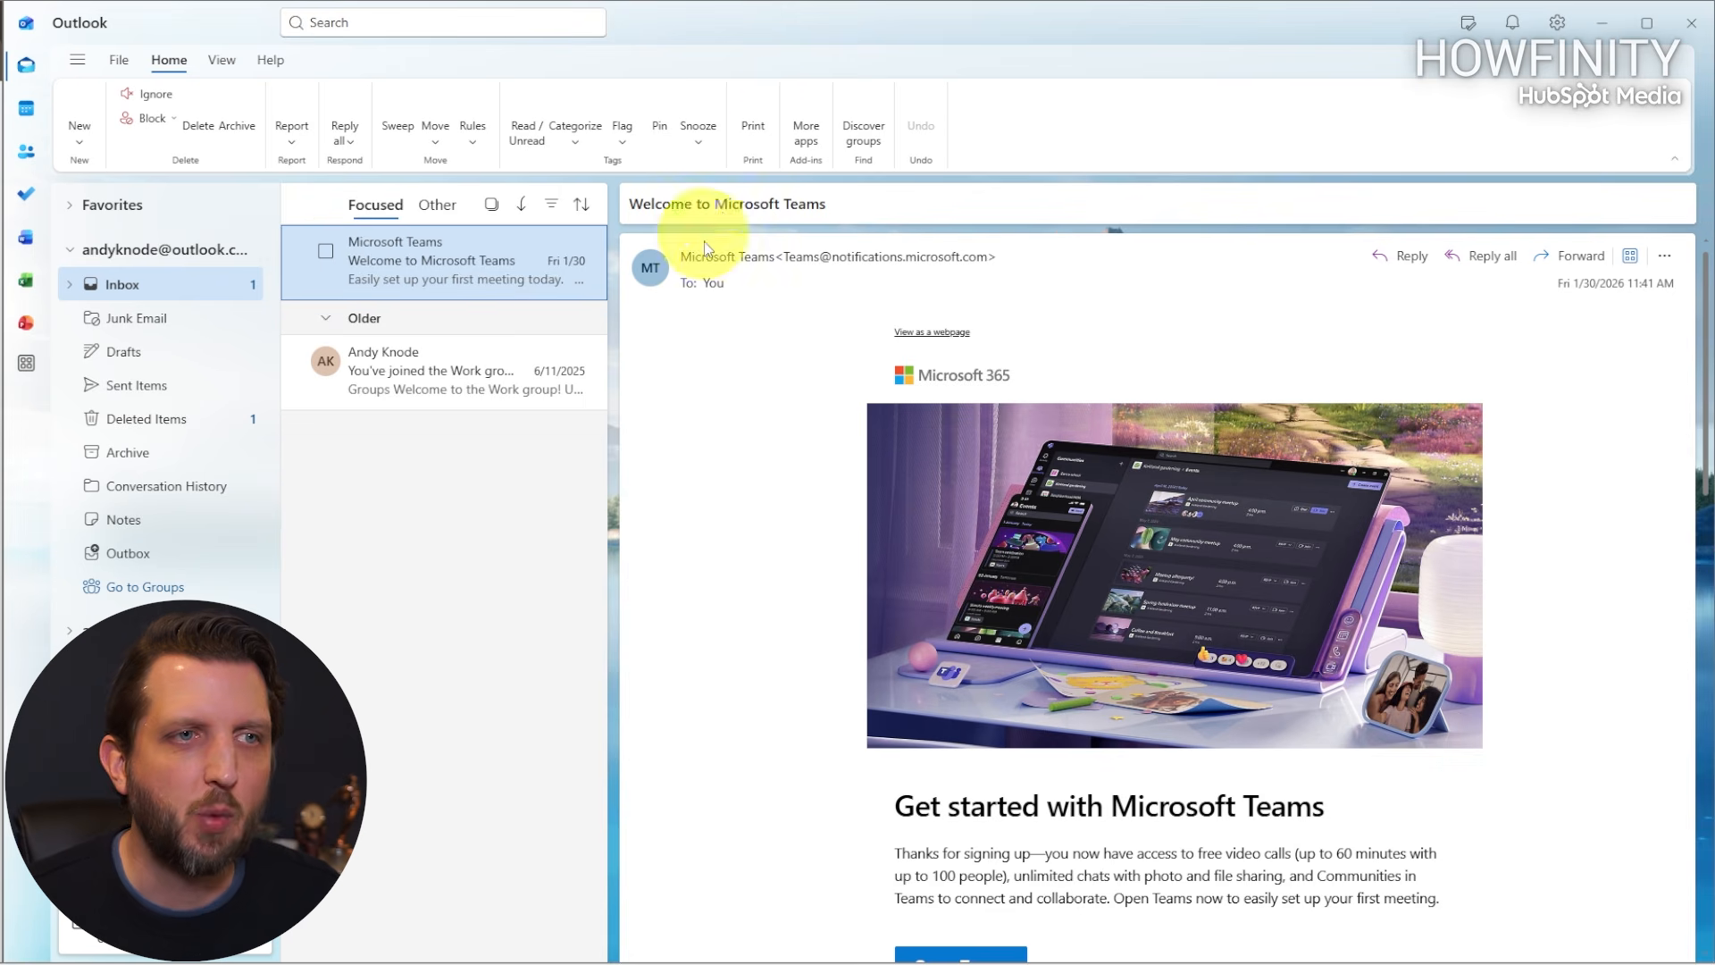
Start a reply to the "Welcome to Microsoft Teams" email, and start forwarding the same message.
{"action": "scroll", "coordinate": [1162, 750], "scroll_direction": "down", "scroll_amount": 3}
{"action": "scroll", "coordinate": [1198, 747], "scroll_direction": "up", "scroll_amount": 3}
{"action": "left_click", "coordinate": [1409, 262]}
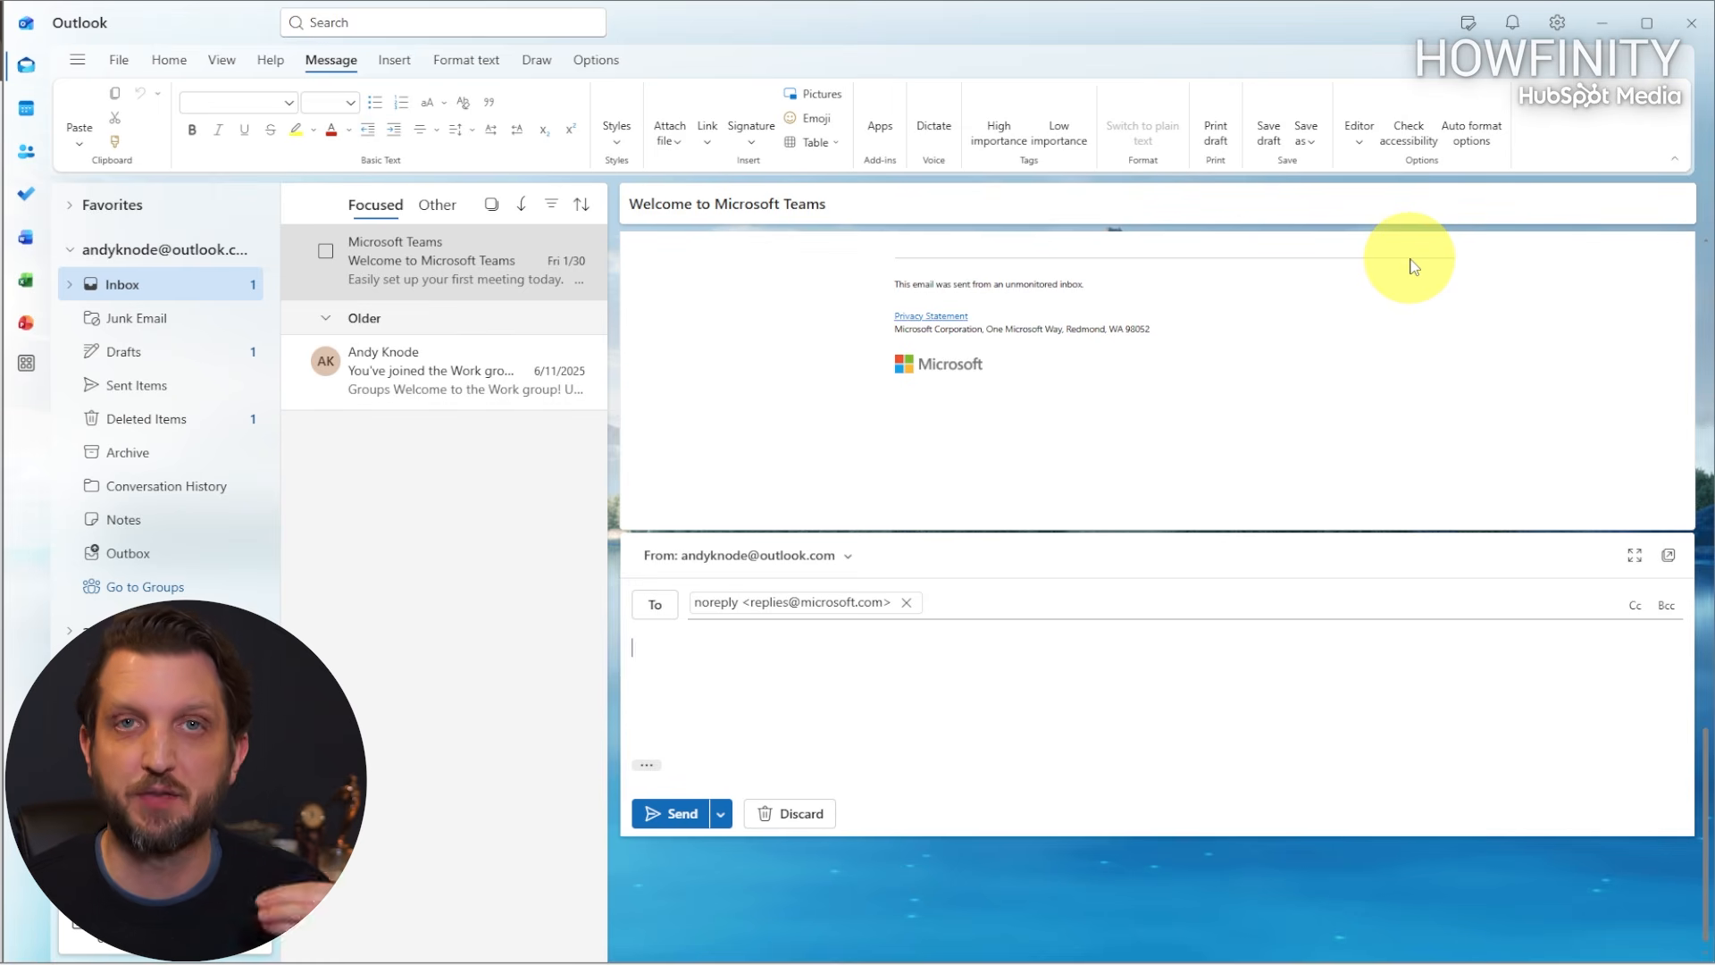
{"action": "scroll", "coordinate": [1321, 498], "scroll_direction": "up", "scroll_amount": 10}
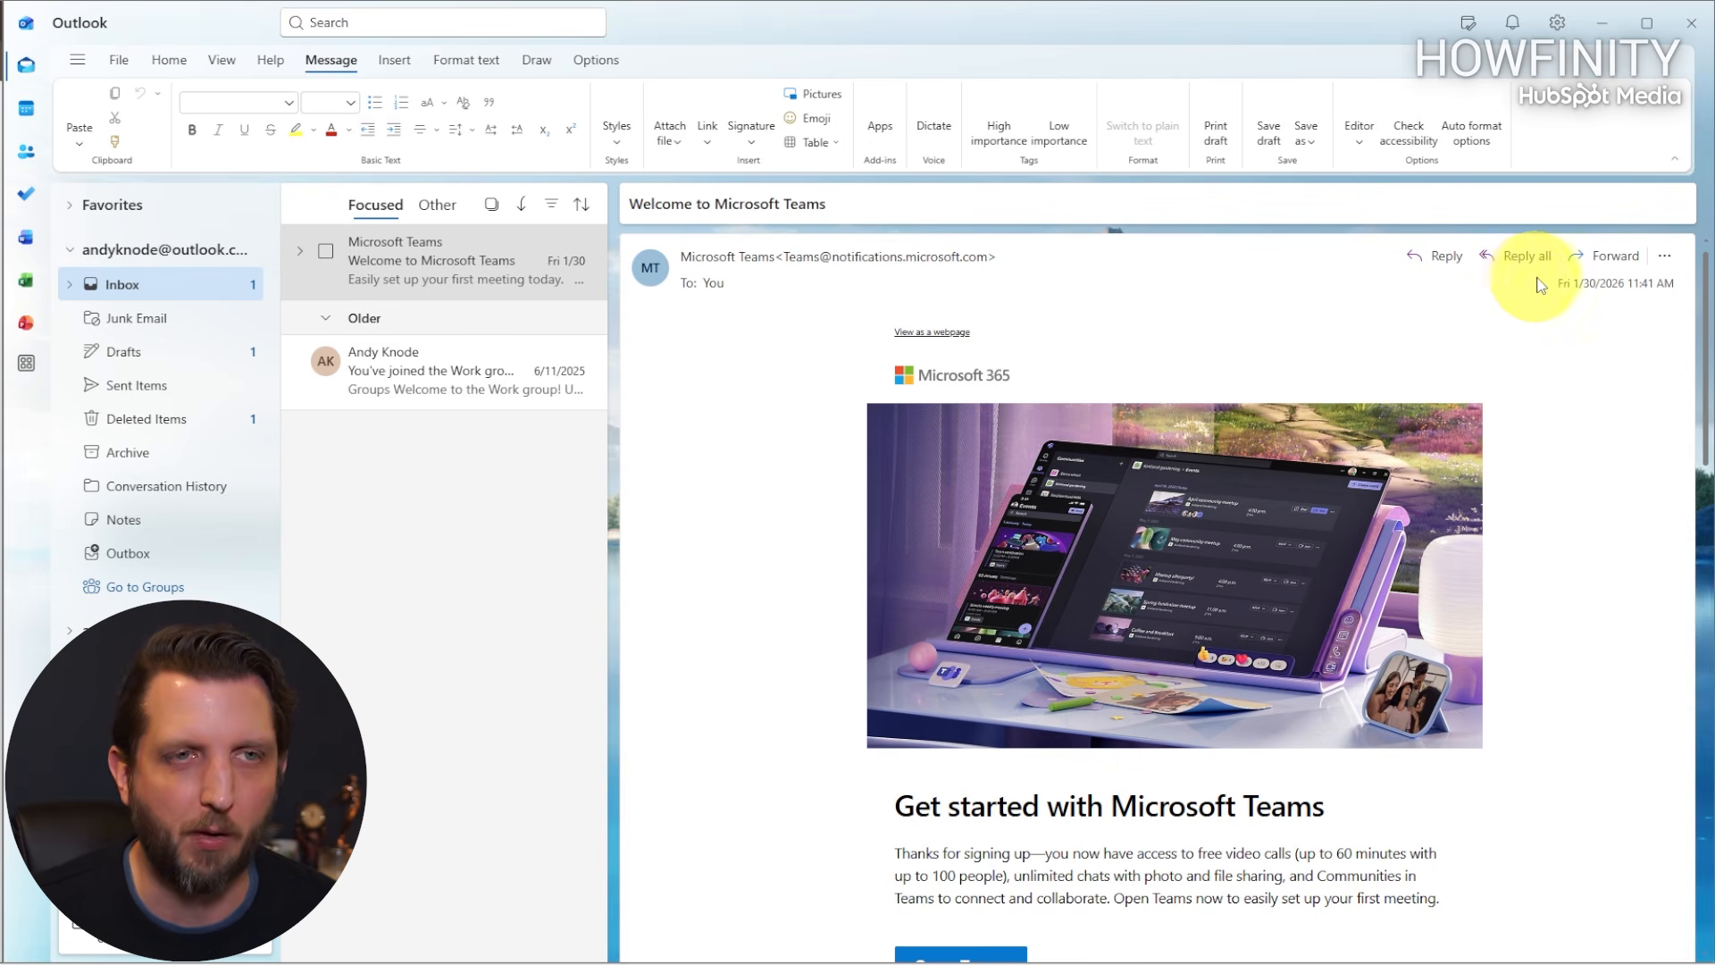
{"action": "left_click", "coordinate": [1606, 256]}
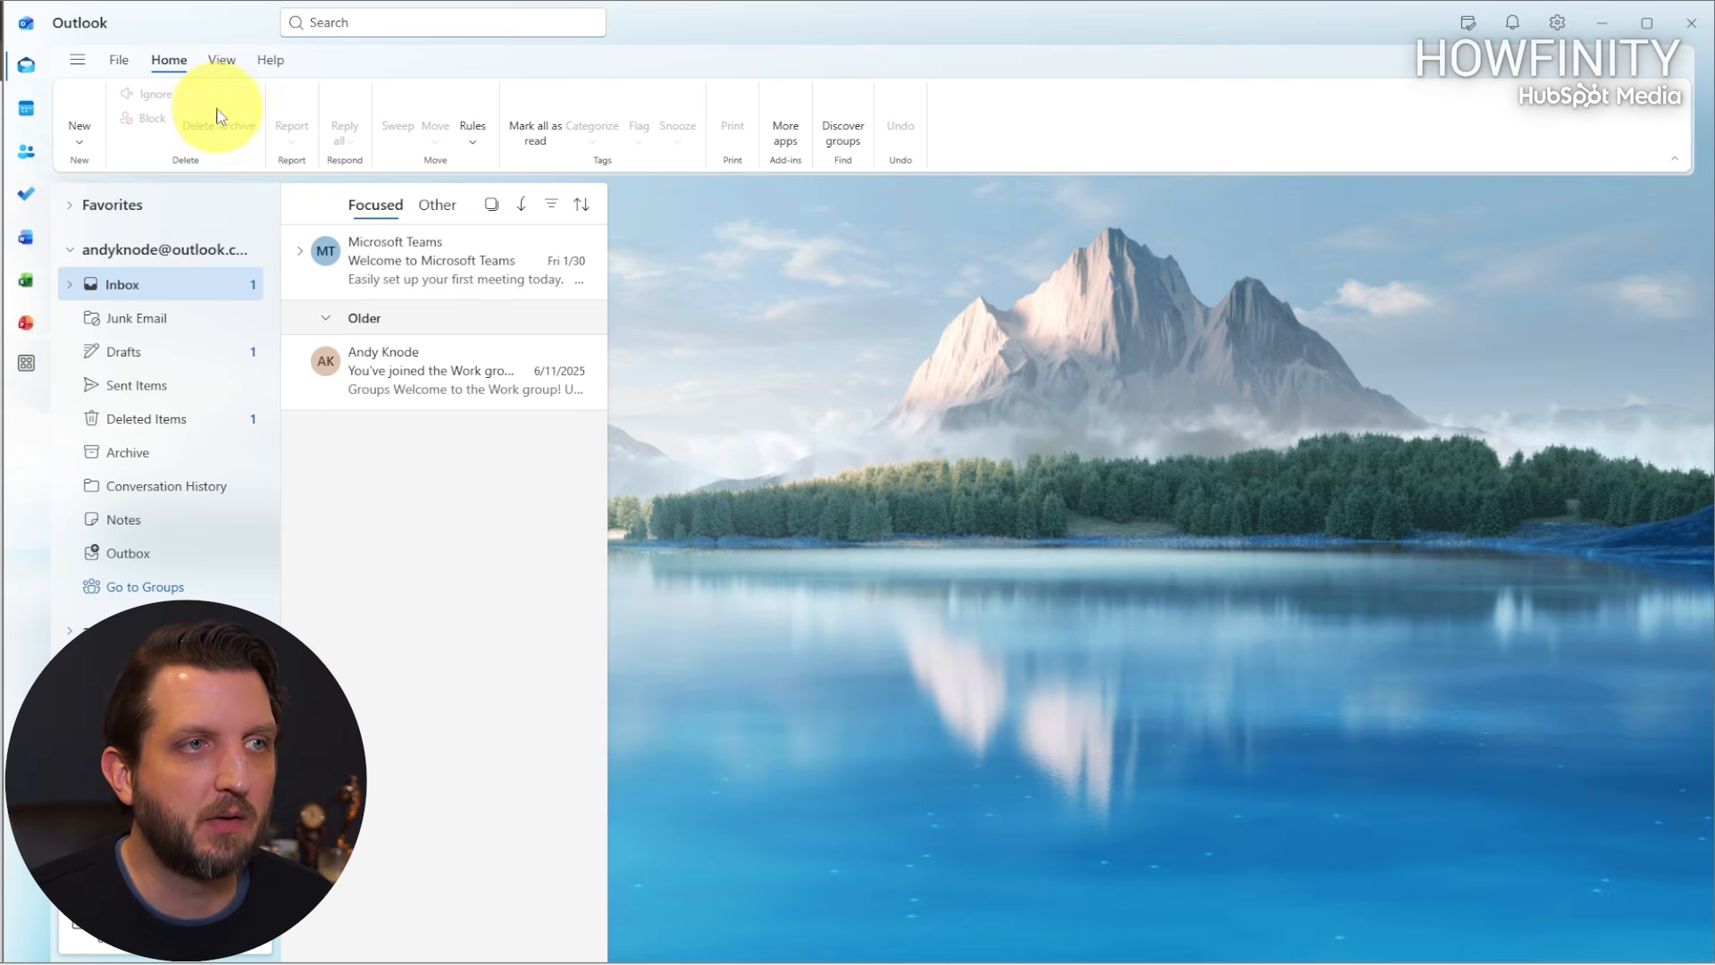
Create a new email and change its sender to another email address, using the first suggested contact.
{"action": "left_click", "coordinate": [79, 146]}
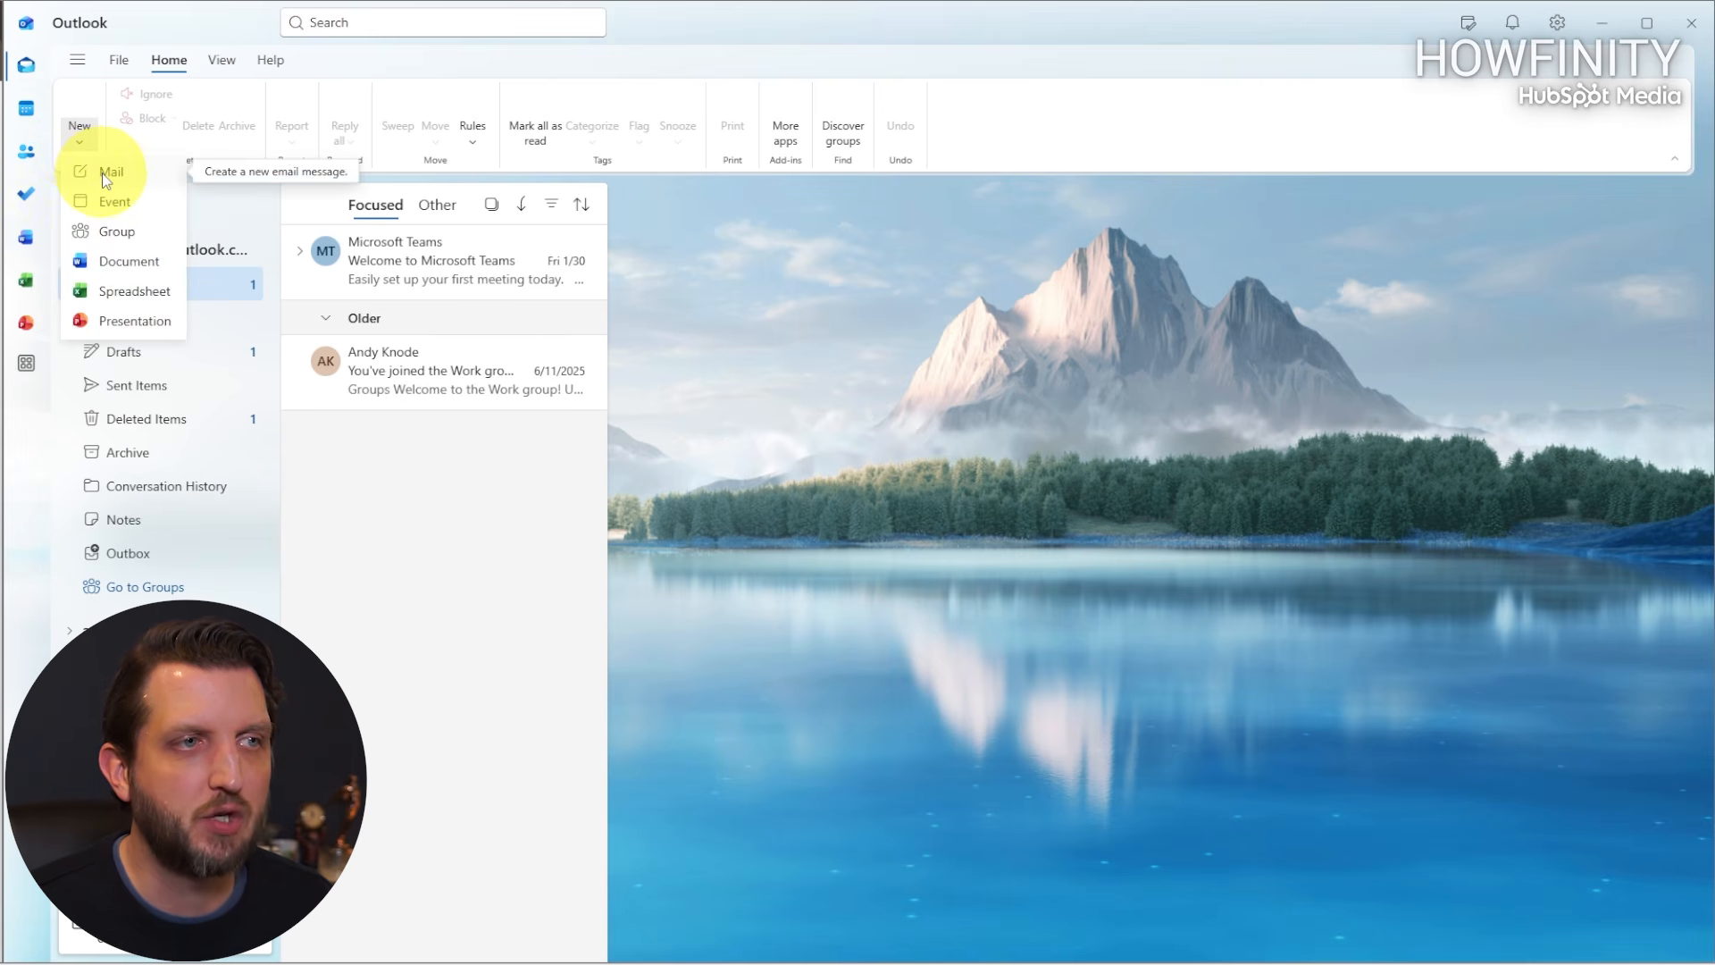
{"action": "left_click", "coordinate": [101, 173]}
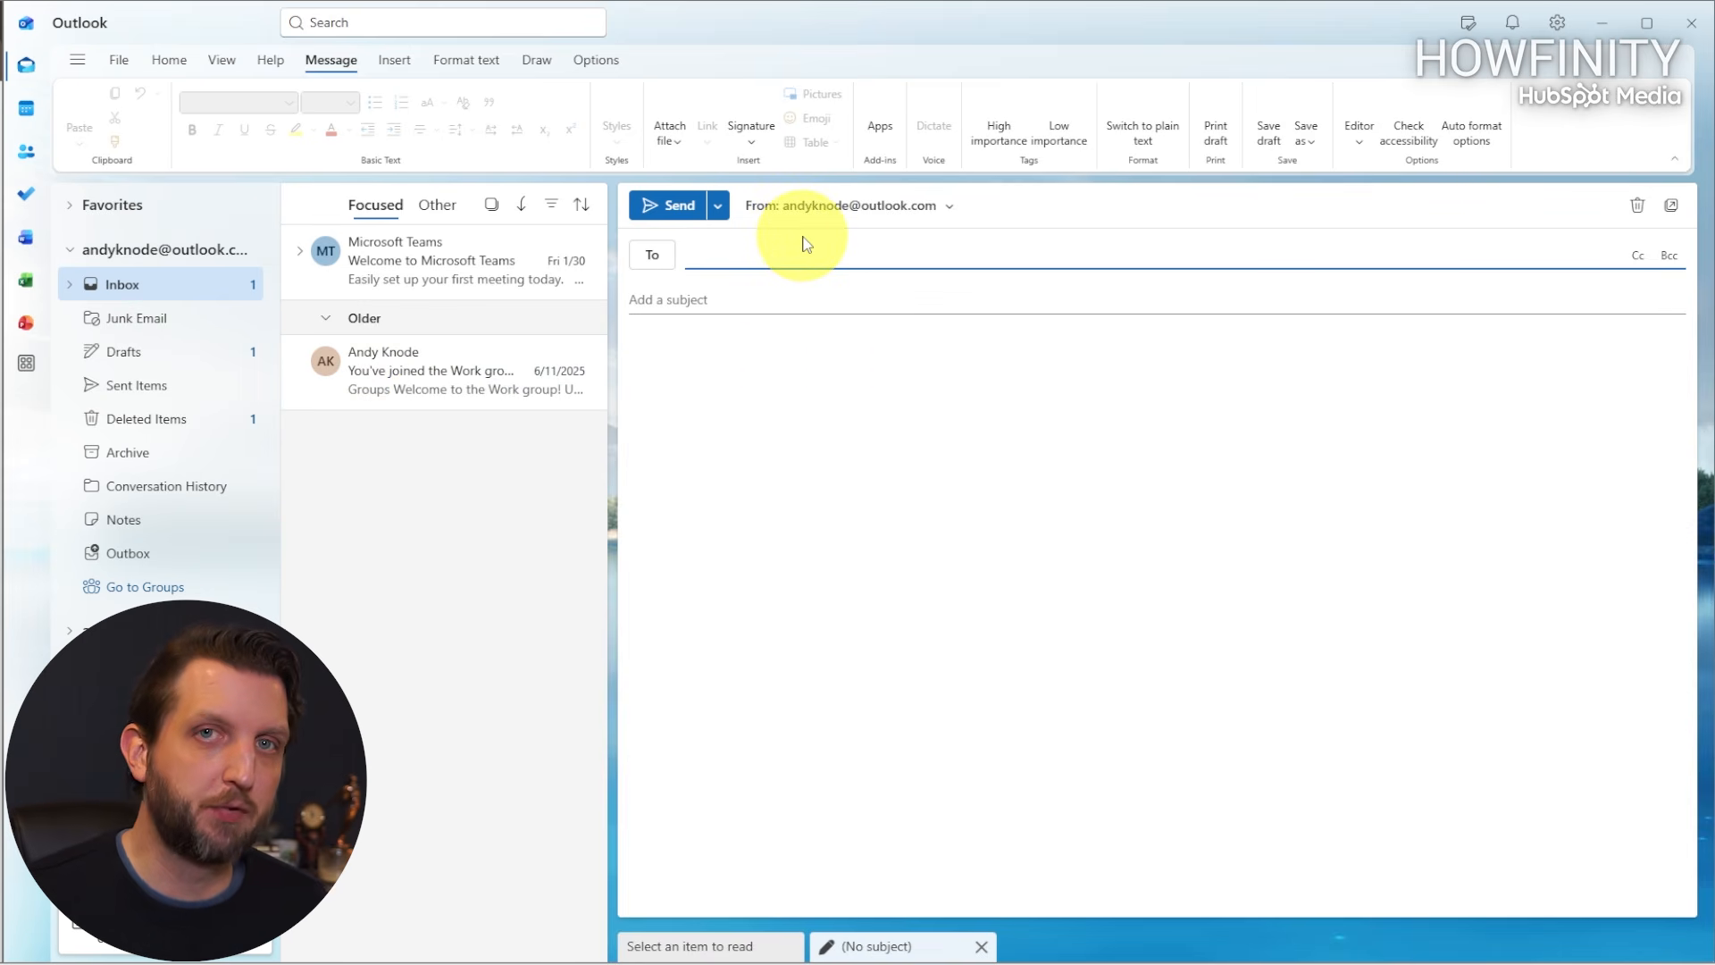
{"action": "left_click", "coordinate": [951, 211]}
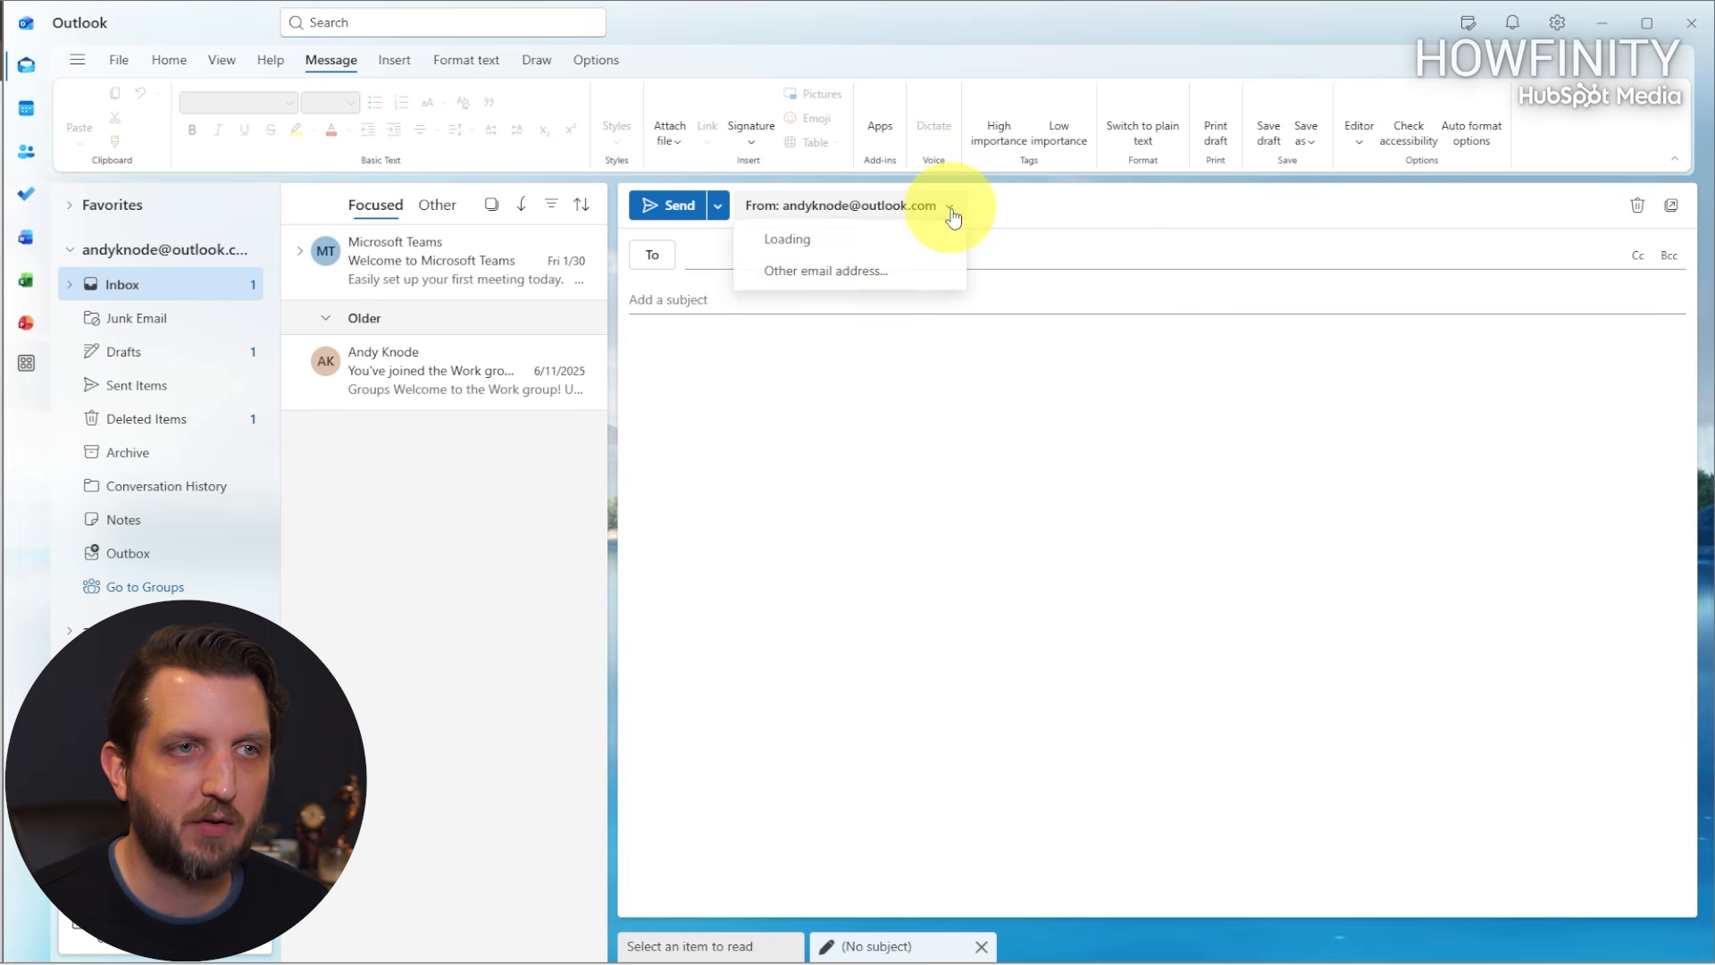
{"action": "left_click", "coordinate": [870, 282]}
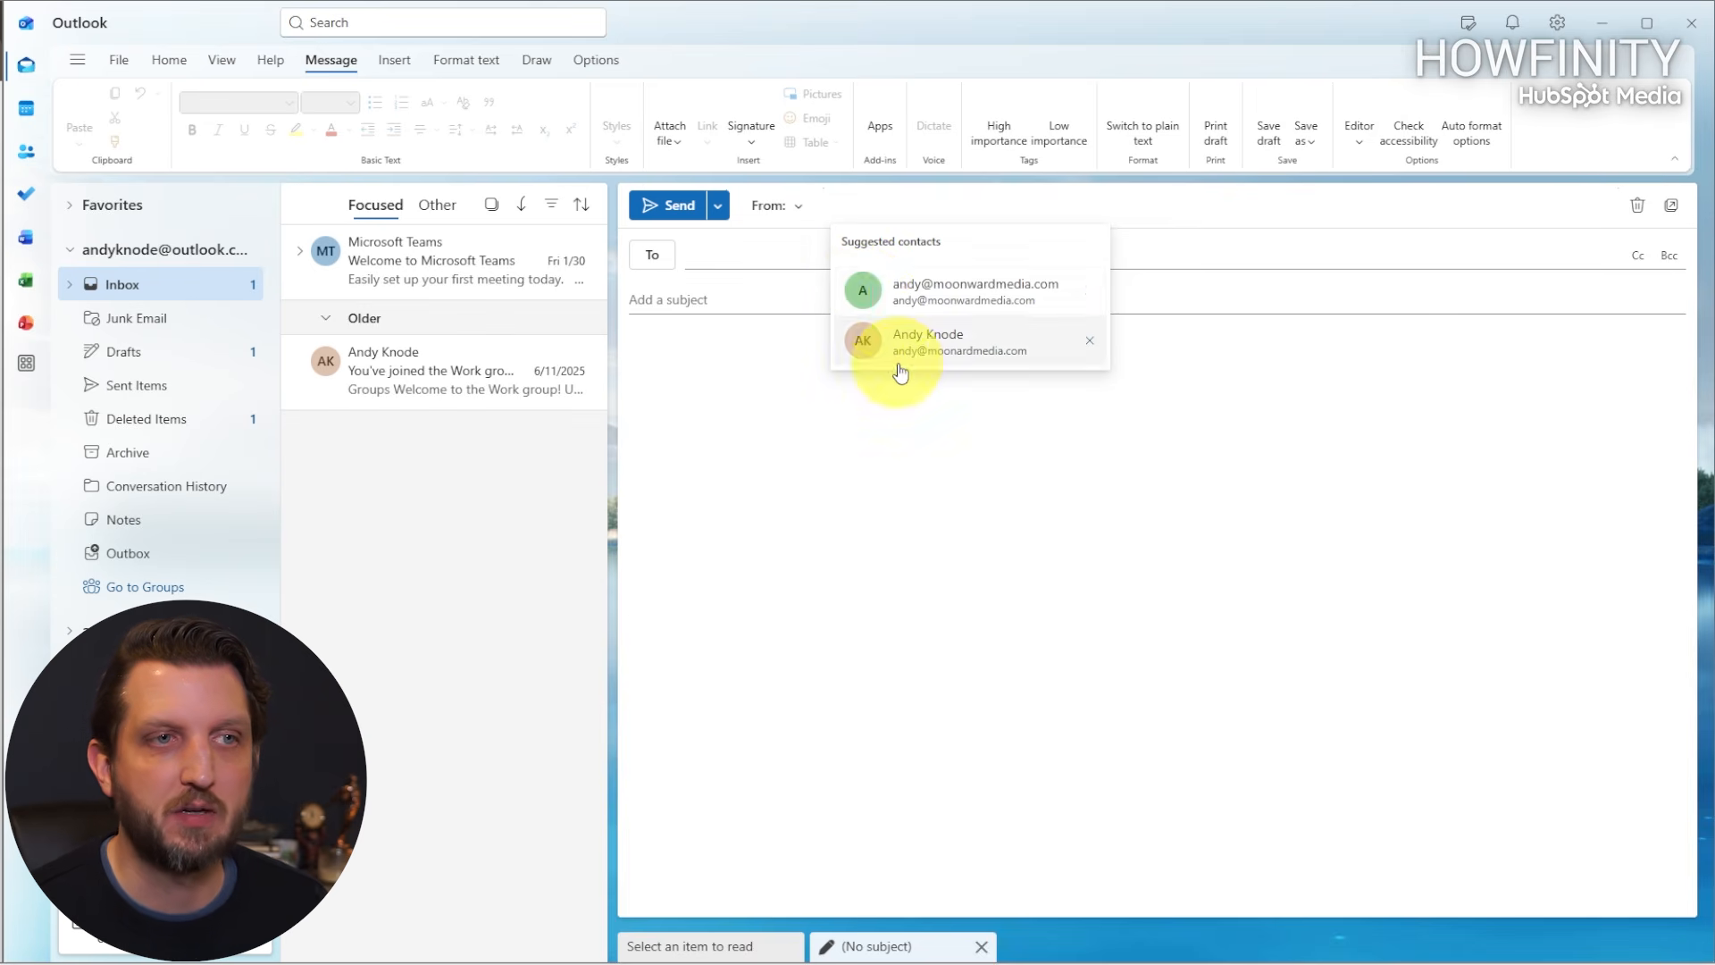
{"action": "left_click", "coordinate": [929, 310]}
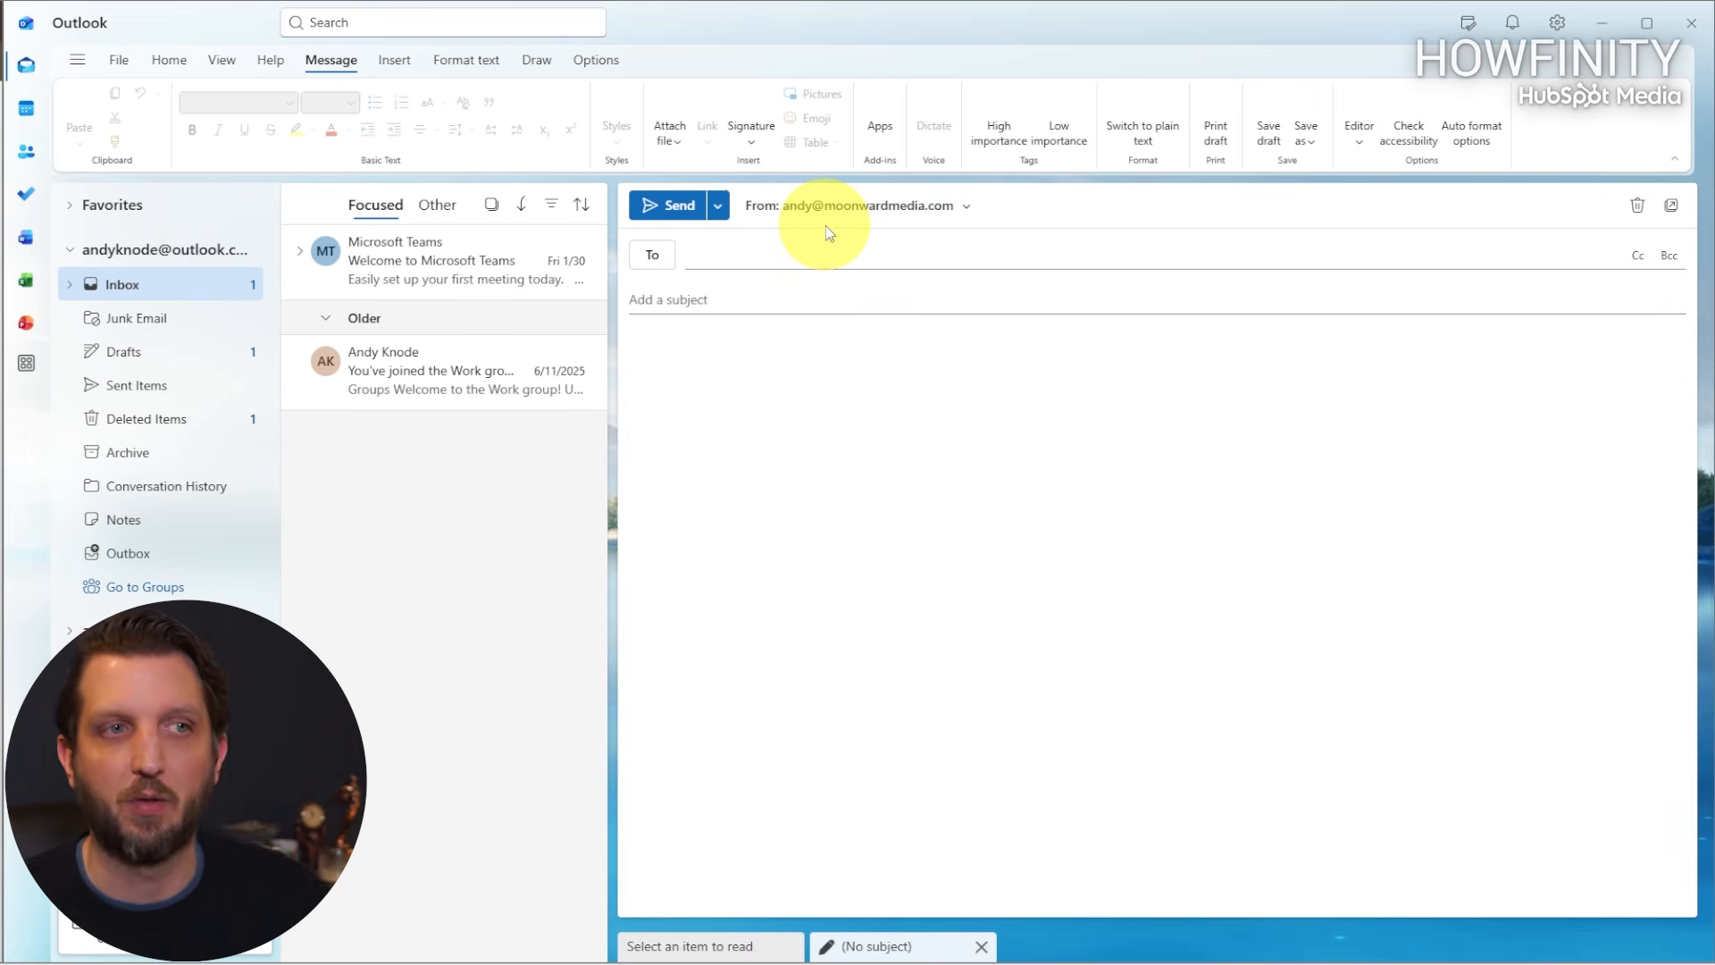
Address the new email to the first suggested contact and set the subject to "Hey this is my first email".
{"action": "left_click", "coordinate": [730, 254]}
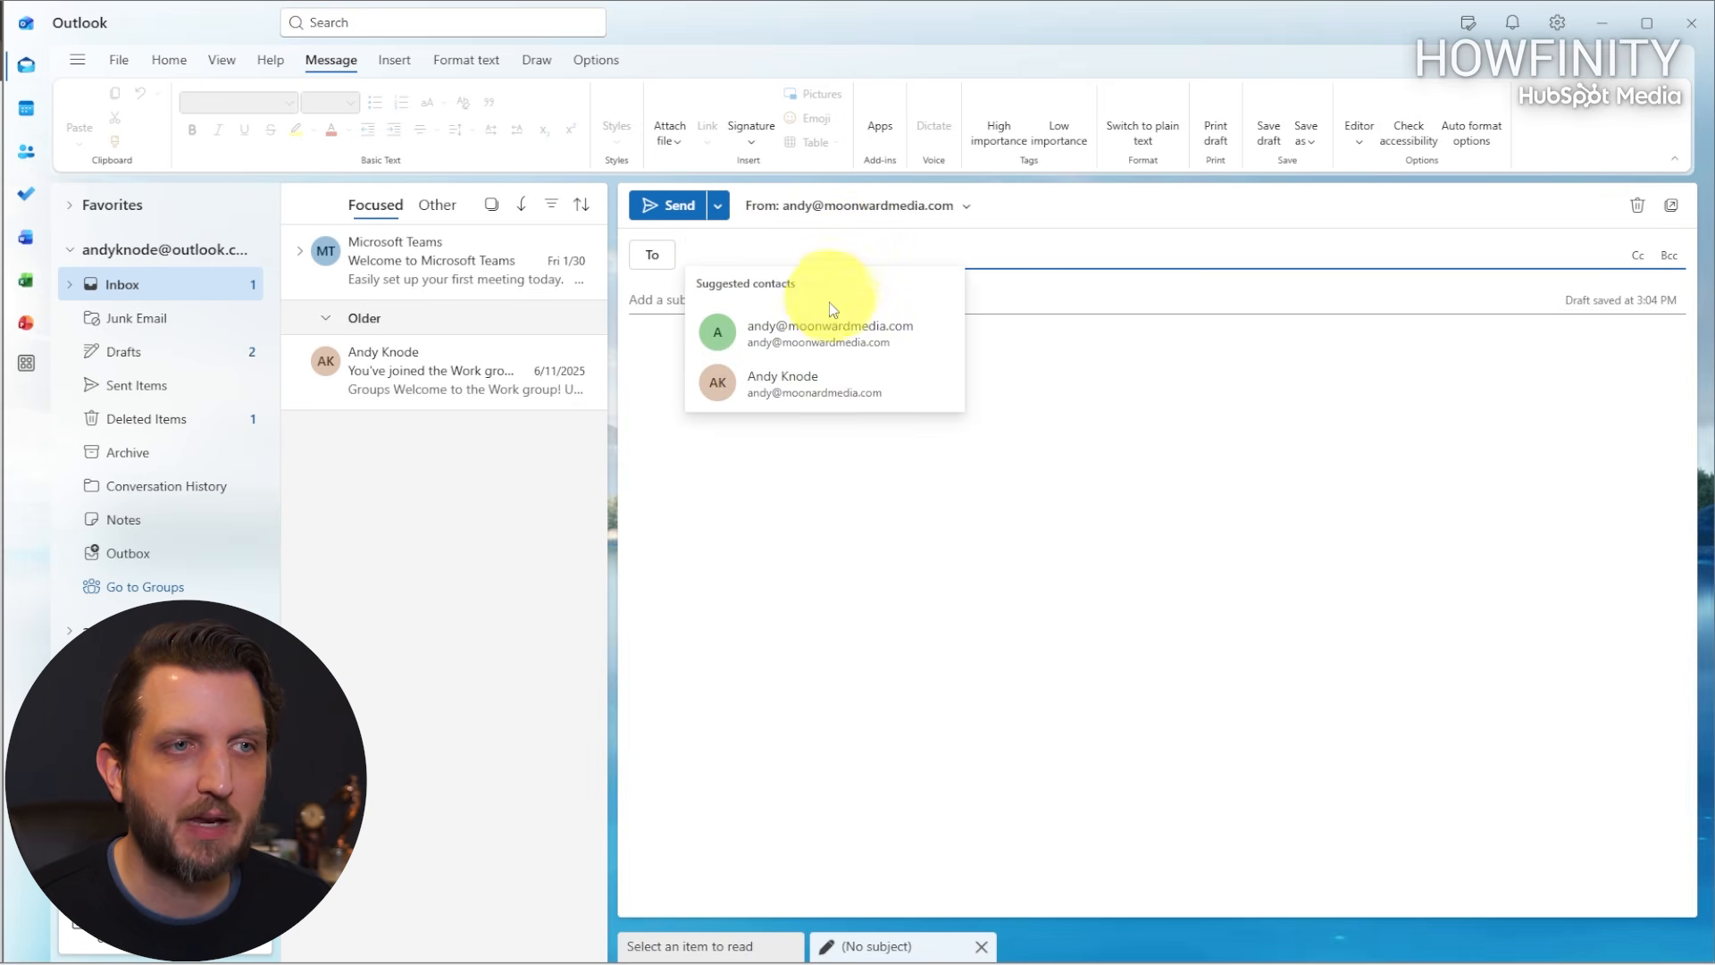
{"action": "left_click", "coordinate": [844, 333]}
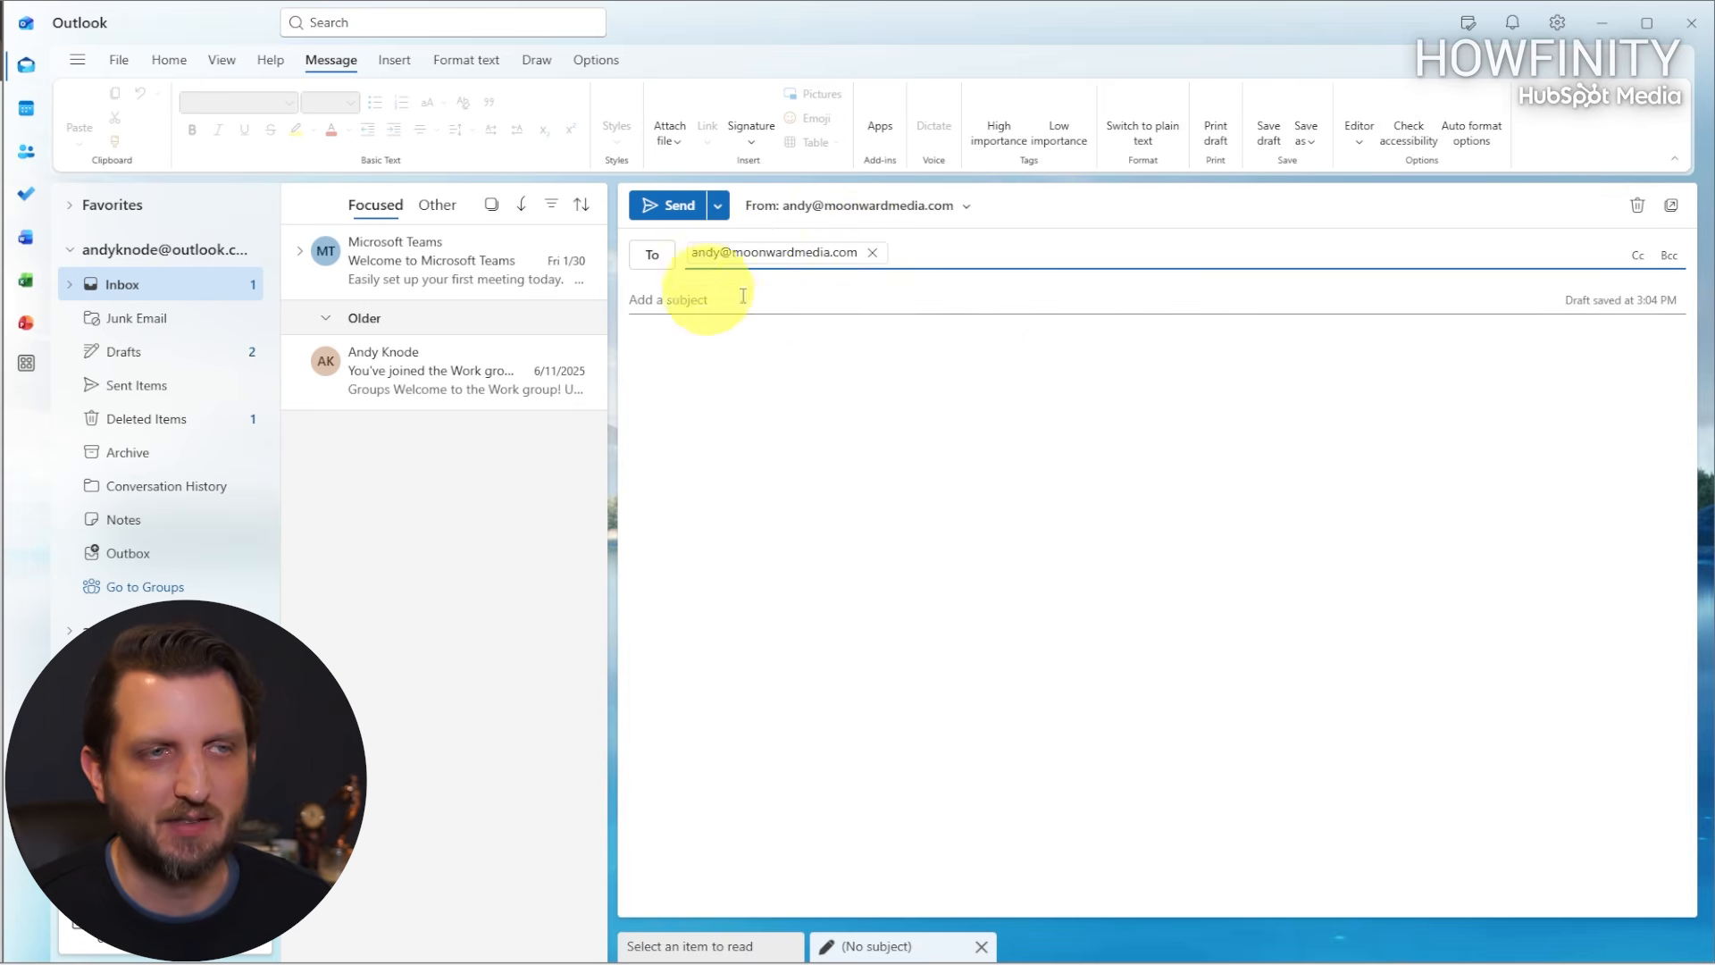
{"action": "left_click", "coordinate": [674, 302]}
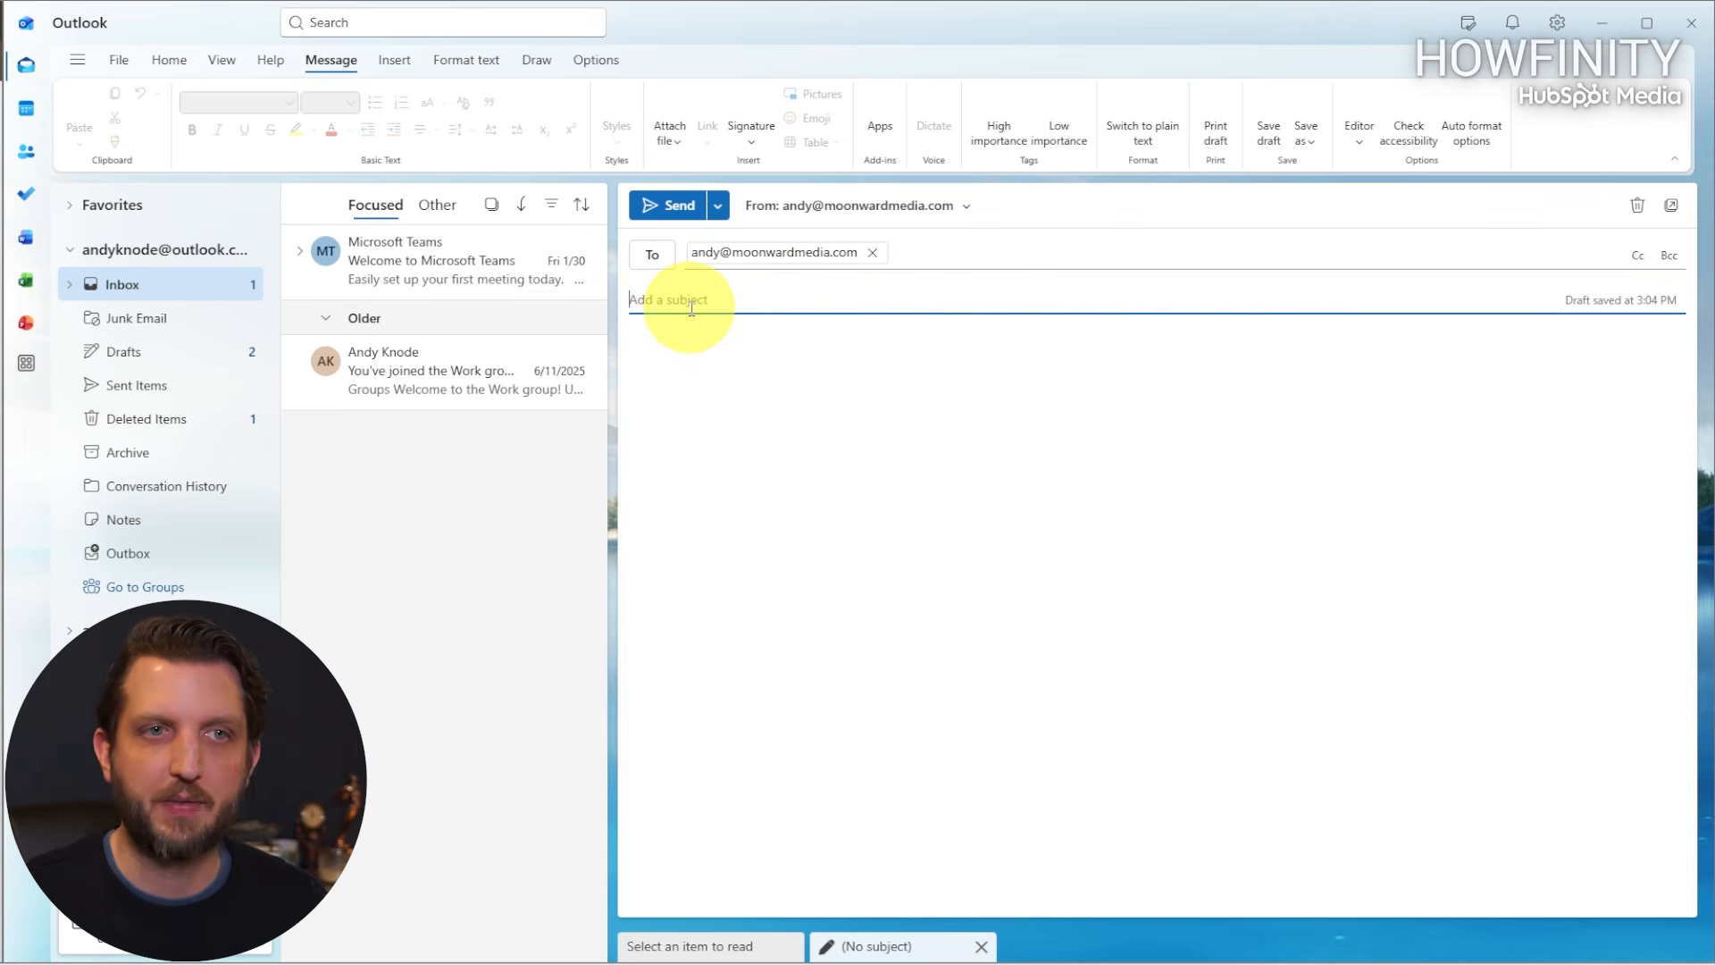
{"action": "type", "text": "Hey this is my first email"}
Write "You are the one that I chose to send my first email to." as the message body and attach the suggested file demo.docx.
{"action": "left_click", "coordinate": [696, 380]}
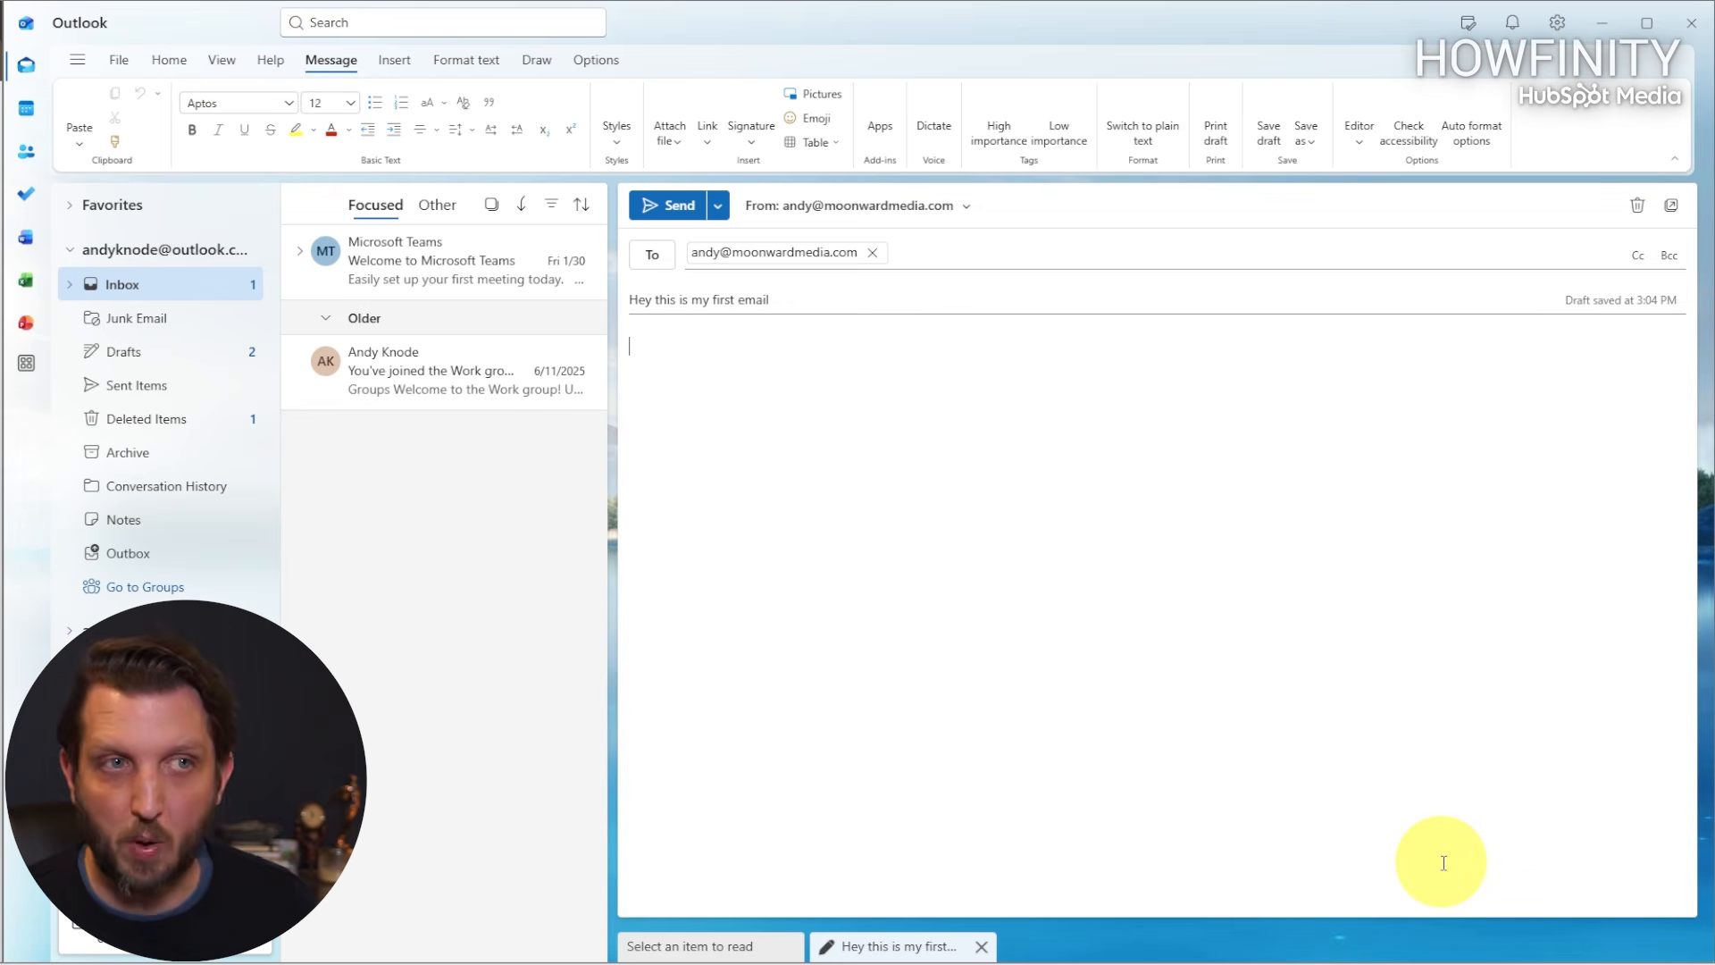
{"action": "type", "text": "You are the one that I chose to send my first email to."}
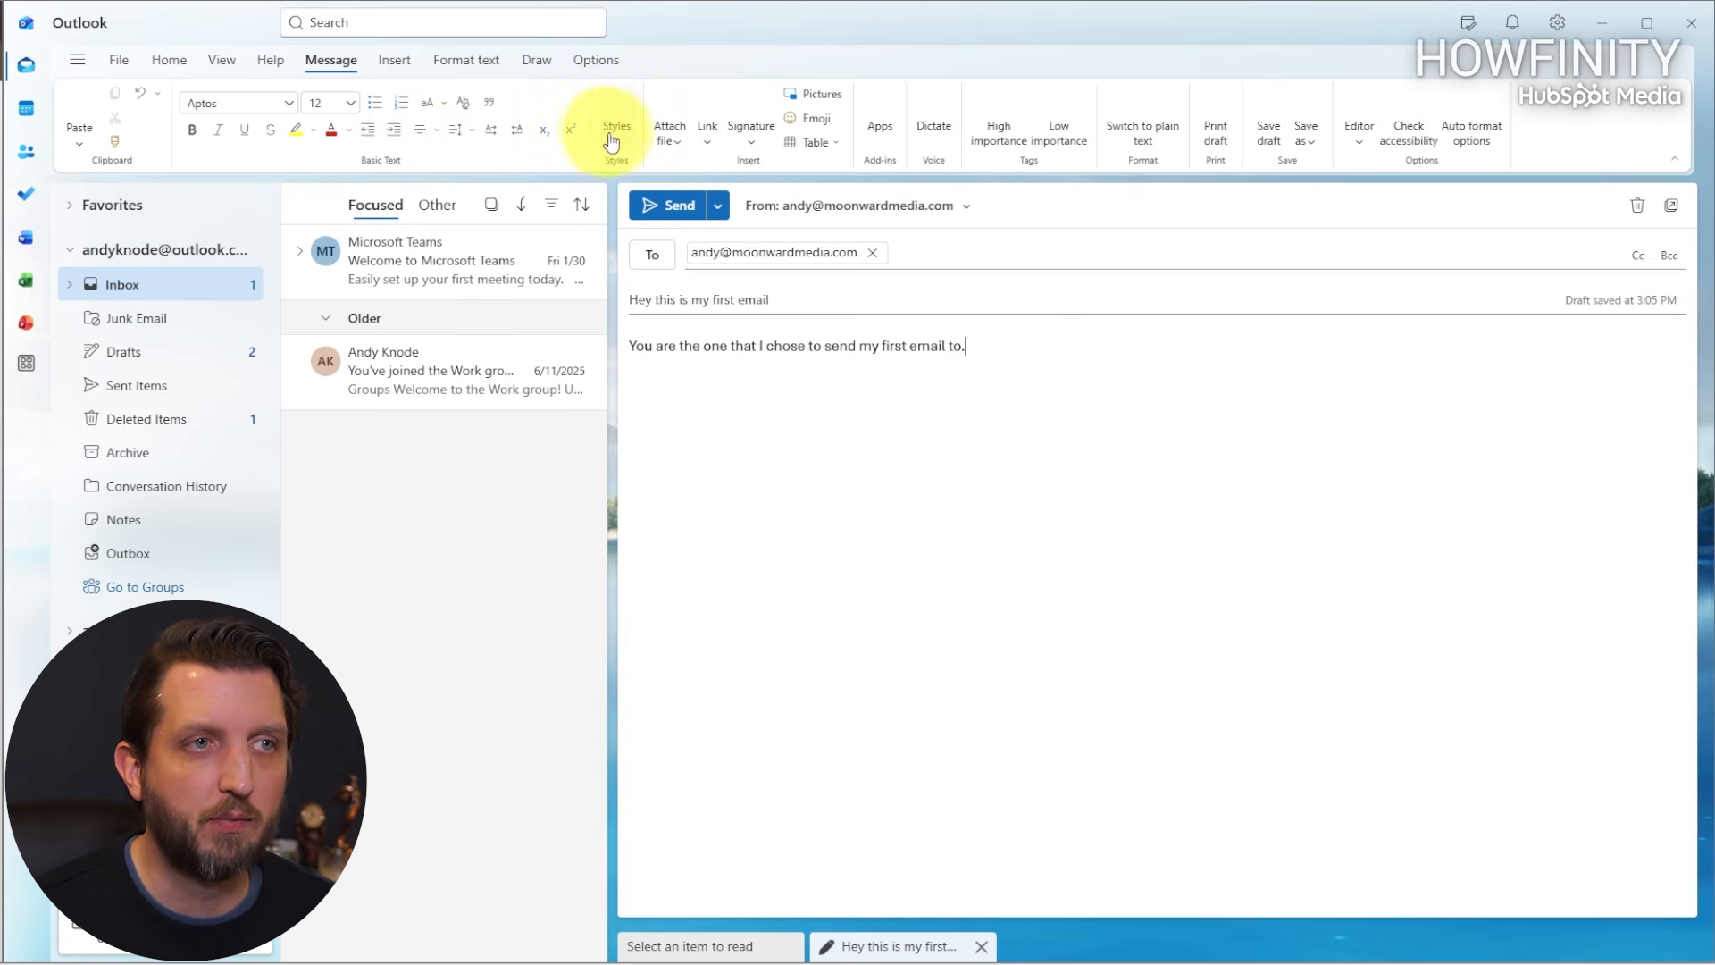
{"action": "left_click", "coordinate": [681, 154]}
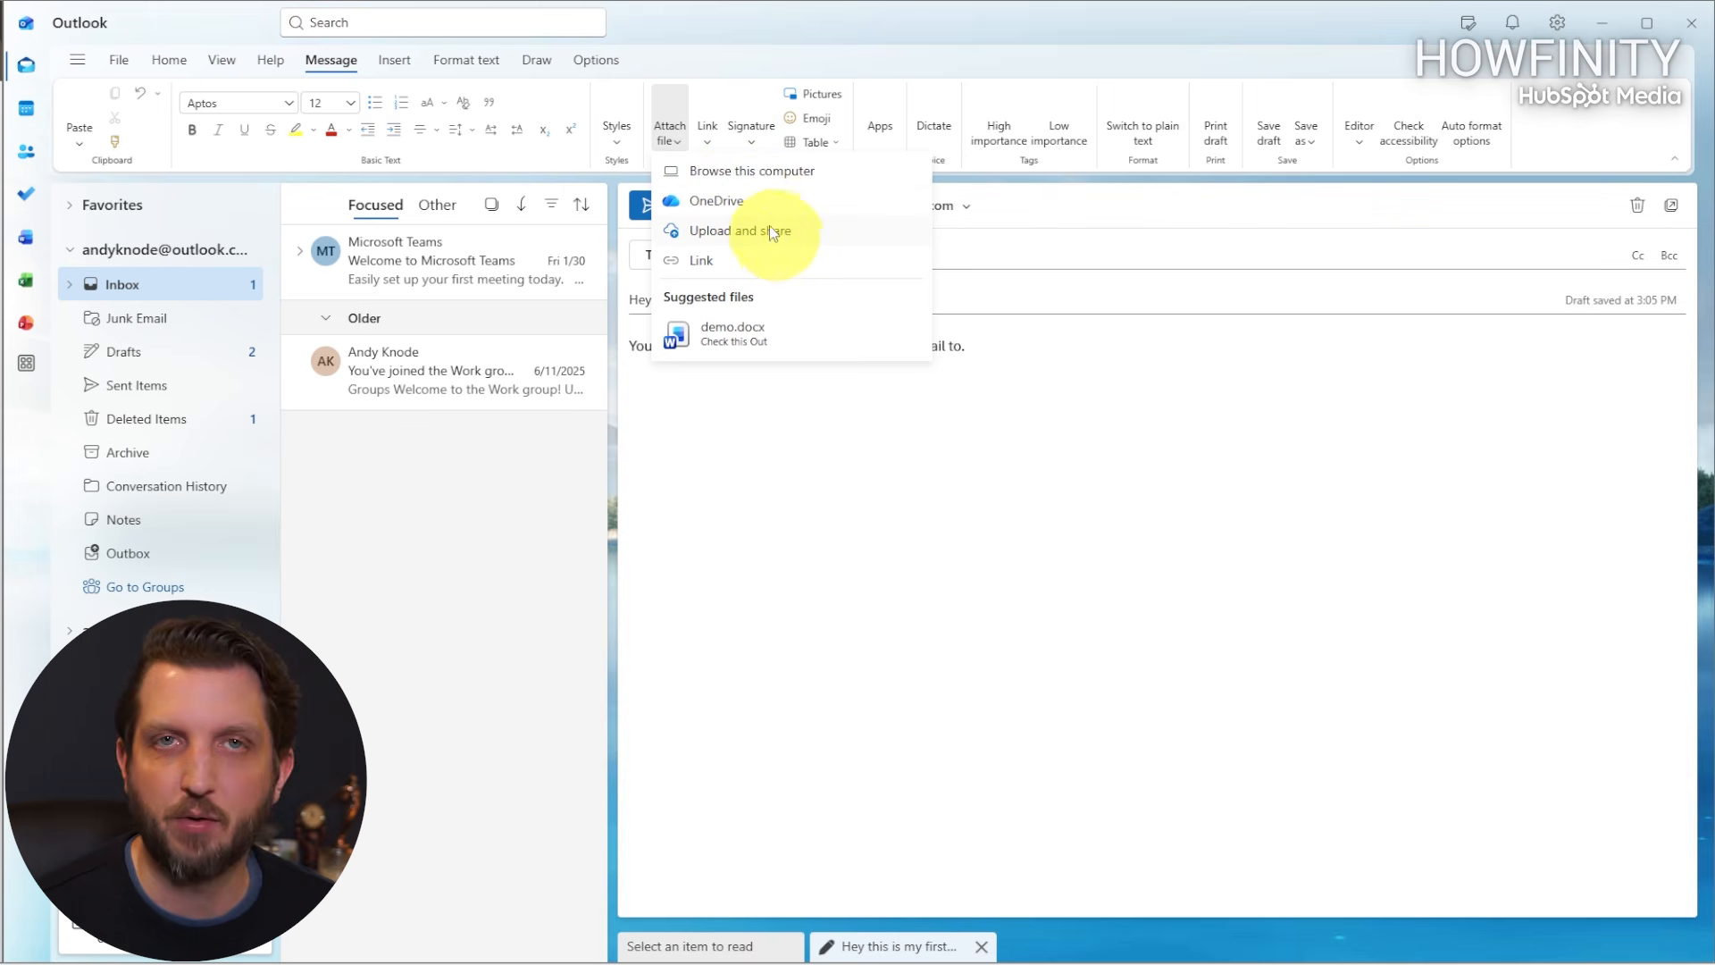
{"action": "left_click", "coordinate": [723, 335]}
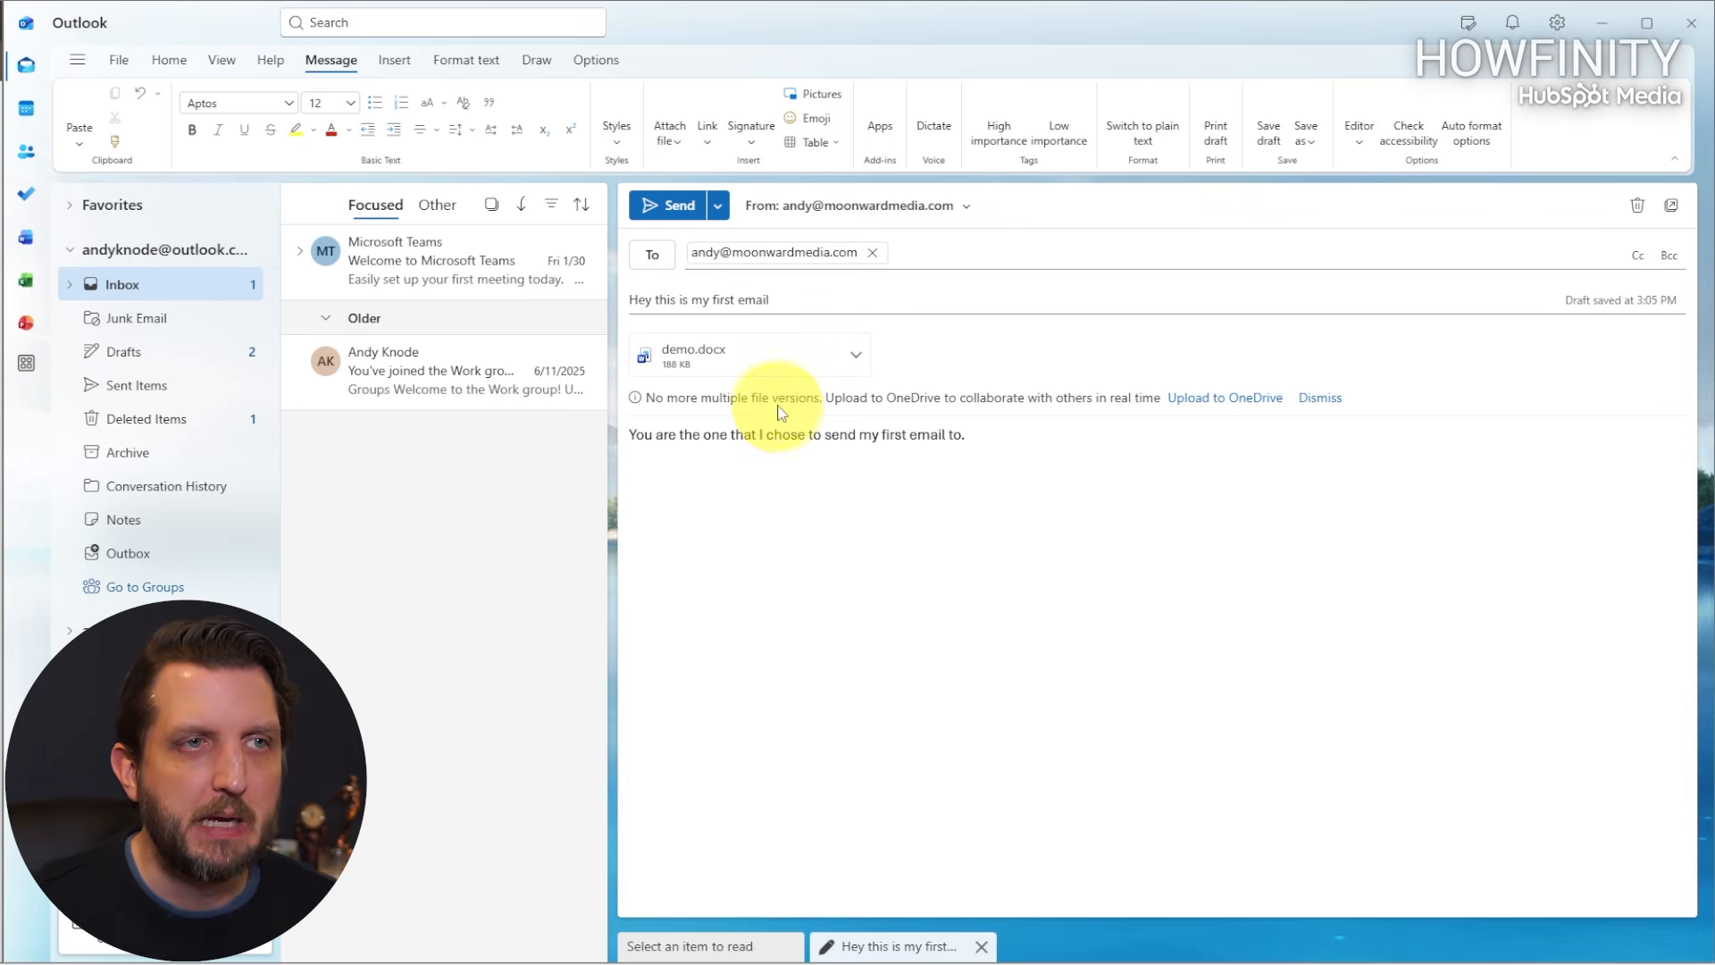
Open the signature settings from the draft email and start a new signature named "Primary".
{"action": "left_click", "coordinate": [755, 145]}
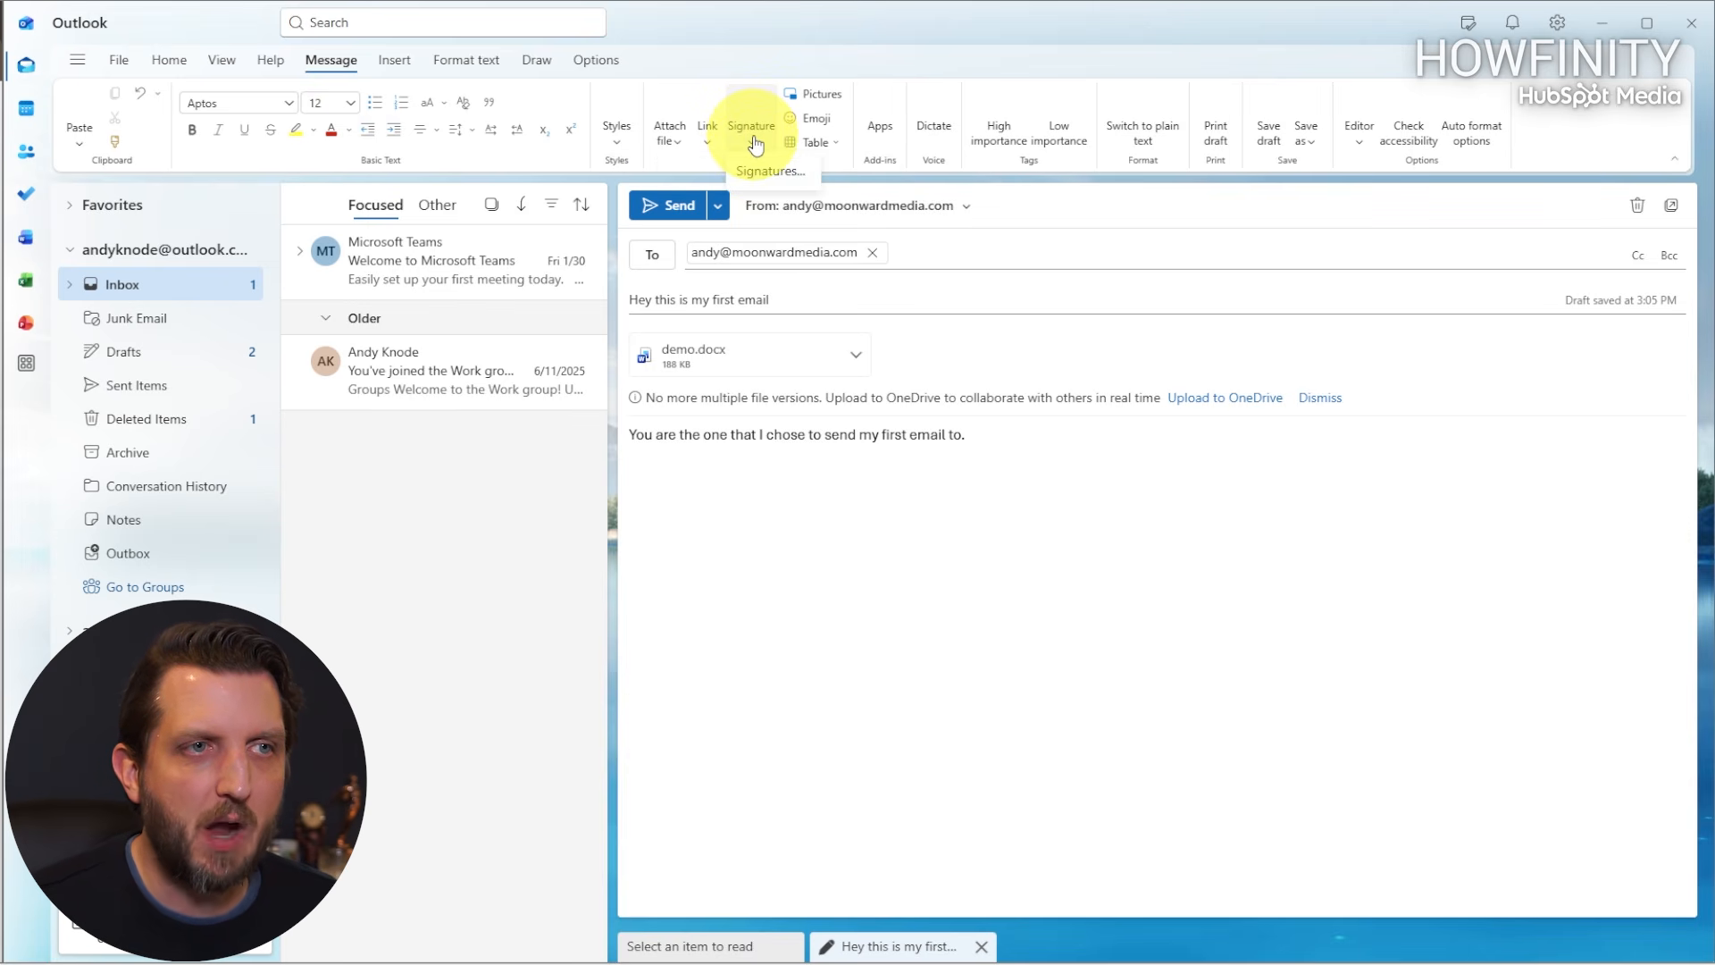
{"action": "left_click", "coordinate": [769, 175]}
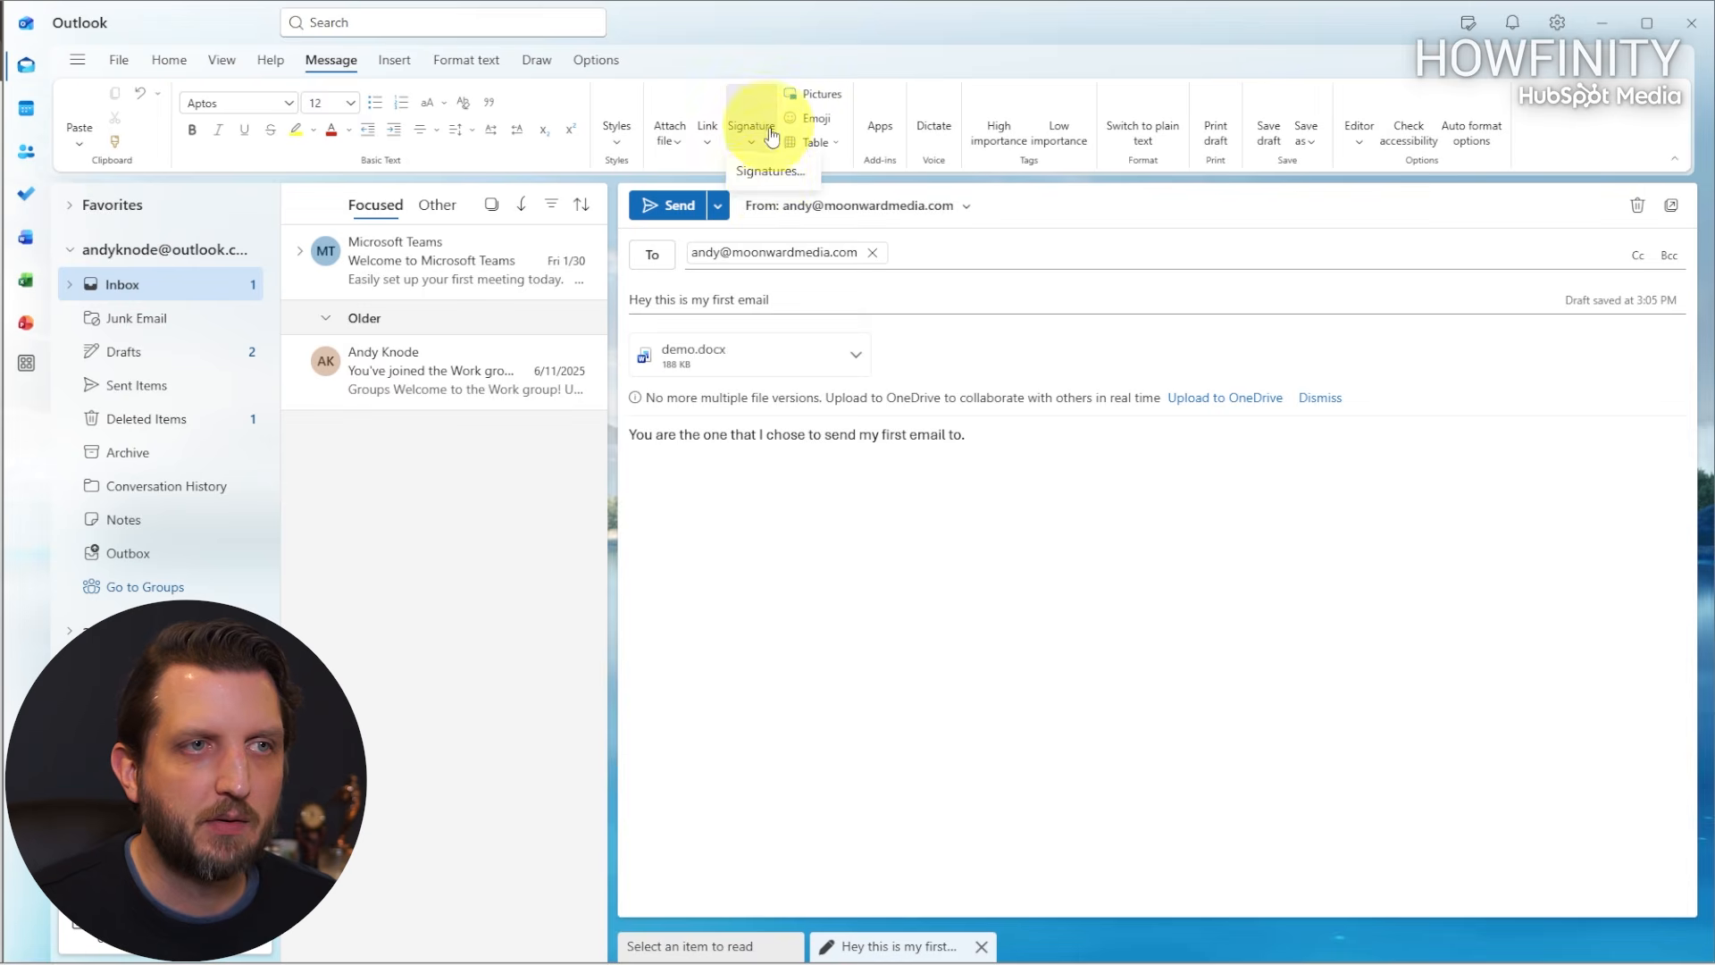
{"action": "left_click_drag", "start_coordinate": [572, 24], "coordinate": [1068, 180]}
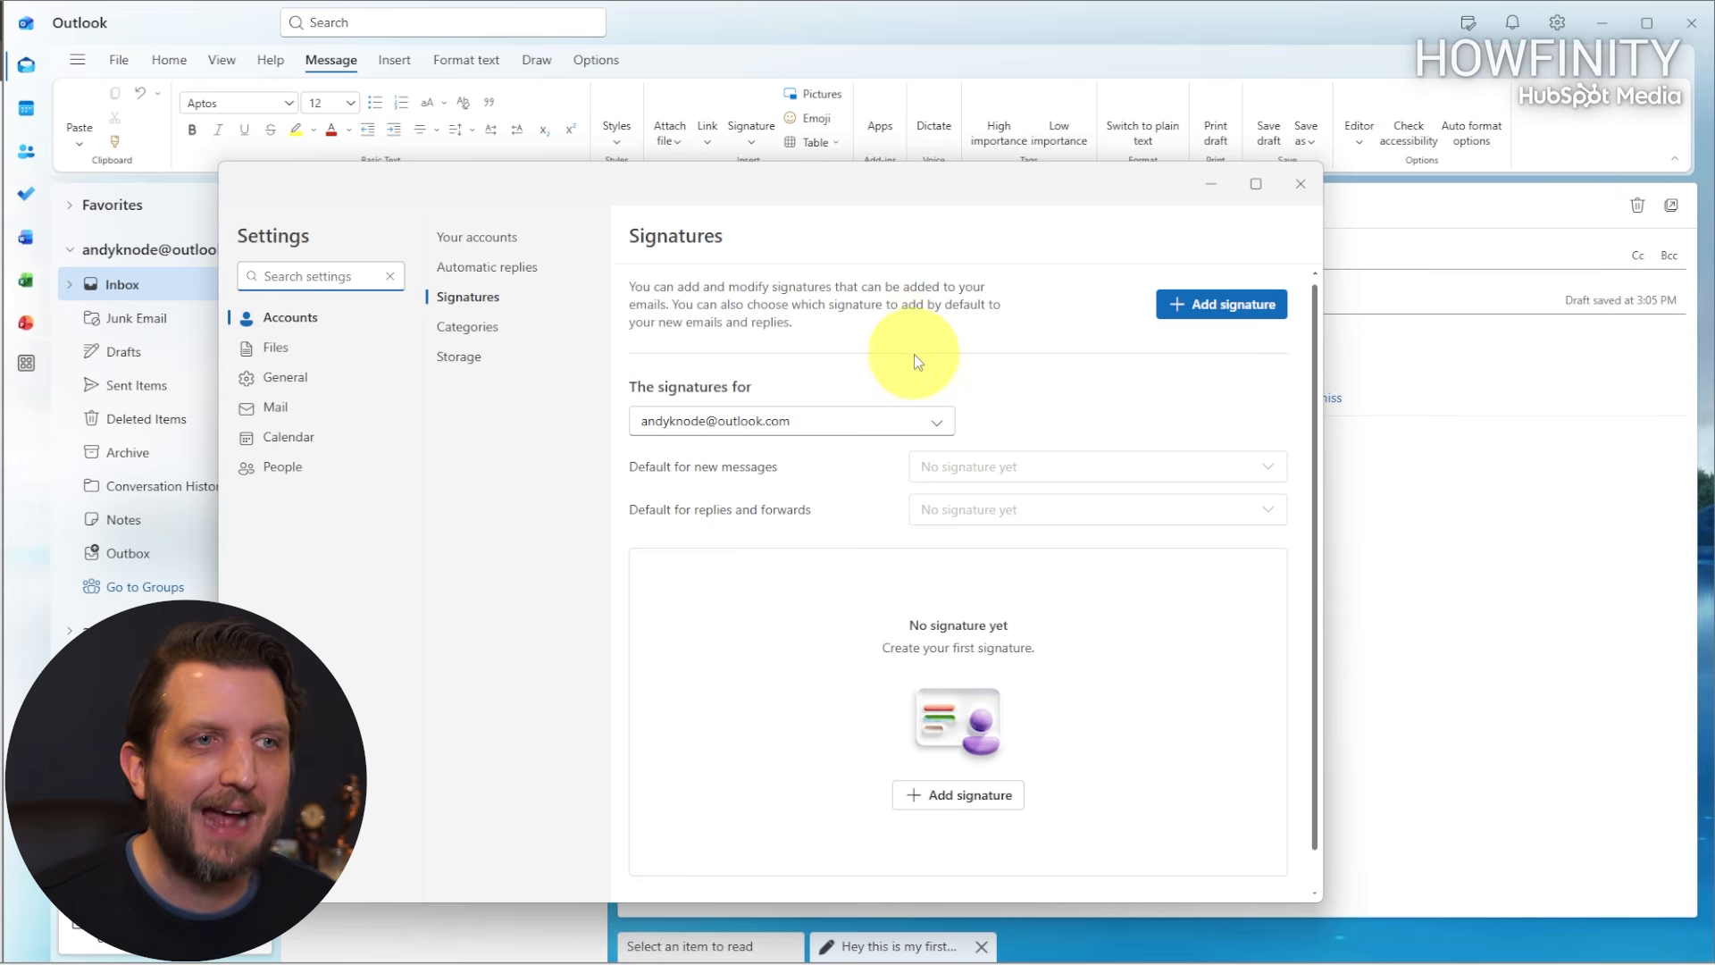
{"action": "left_click", "coordinate": [1188, 305]}
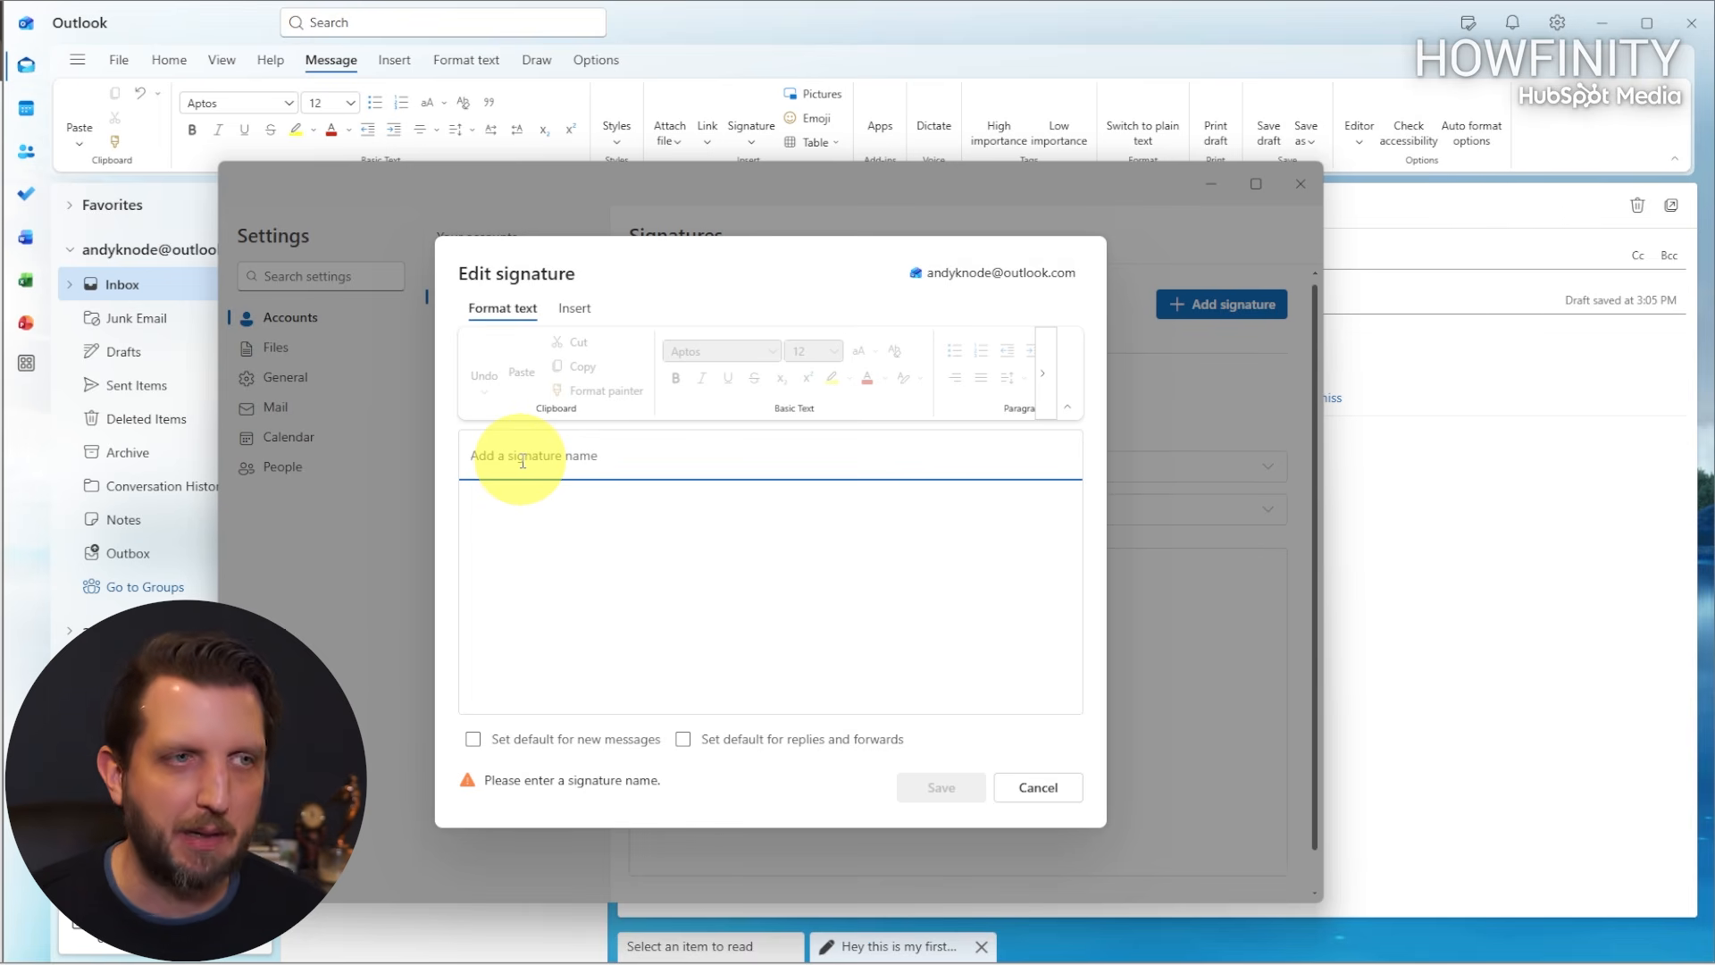
{"action": "type", "text": "Primary"}
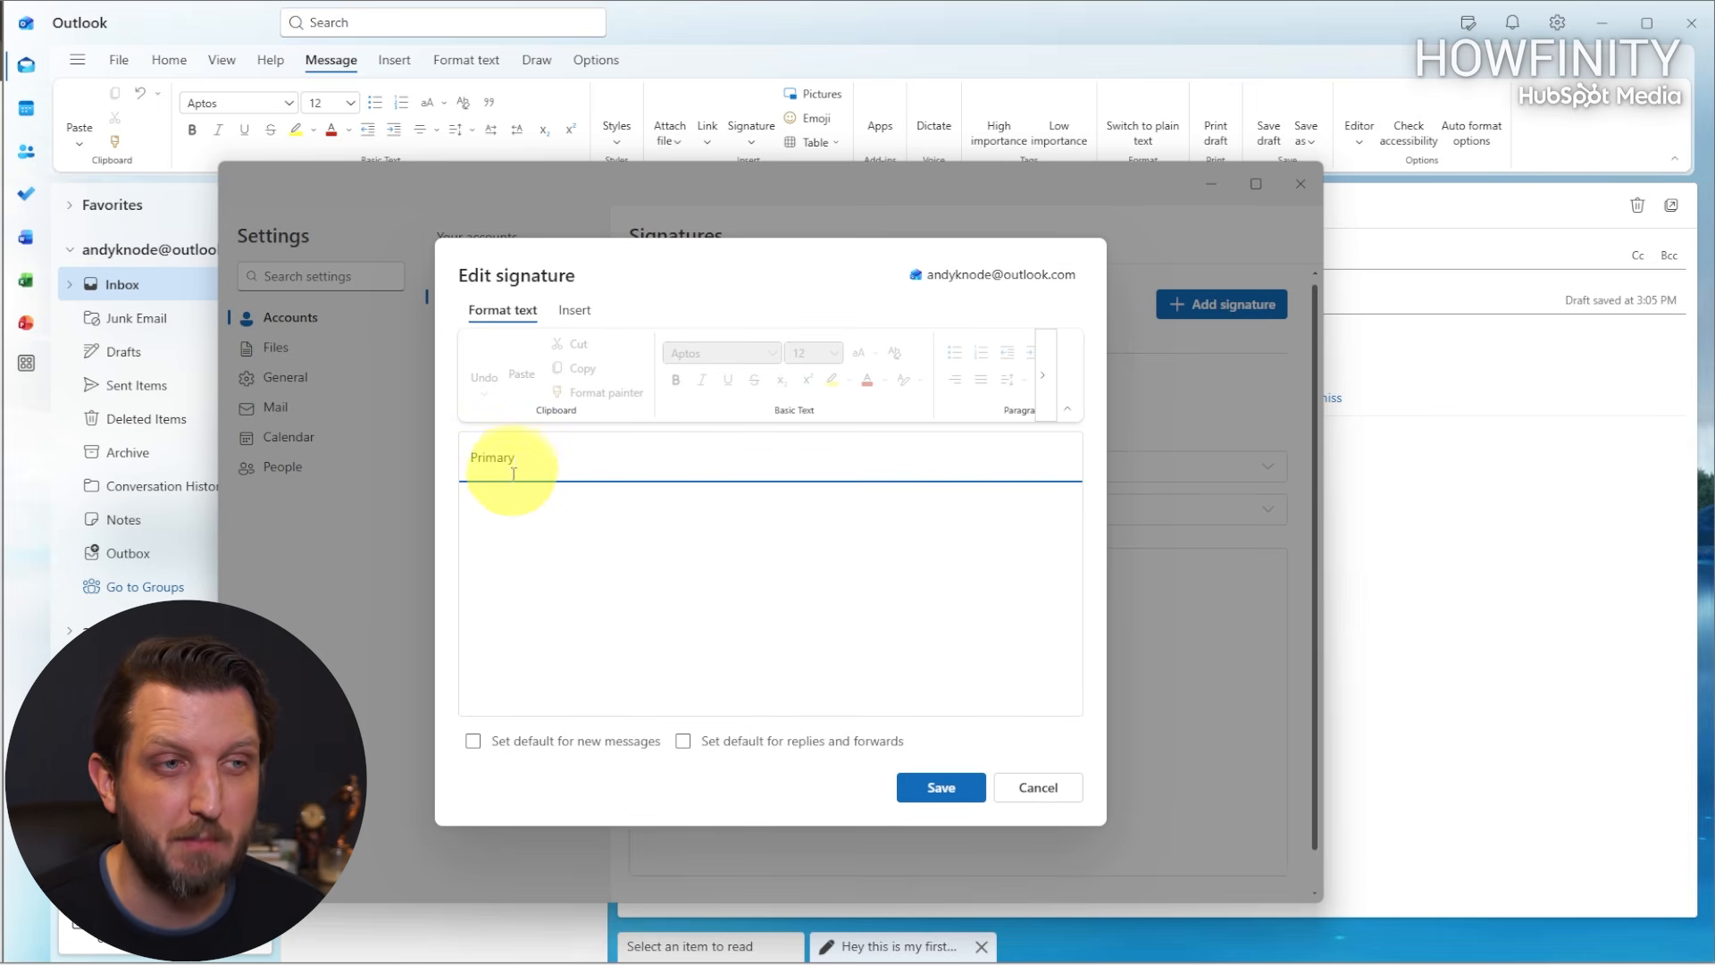
Write the signature as "Warm Regard," with the sender's full name and "CEO Moonward Media", and save it as default for new messages.
{"action": "left_click", "coordinate": [507, 500]}
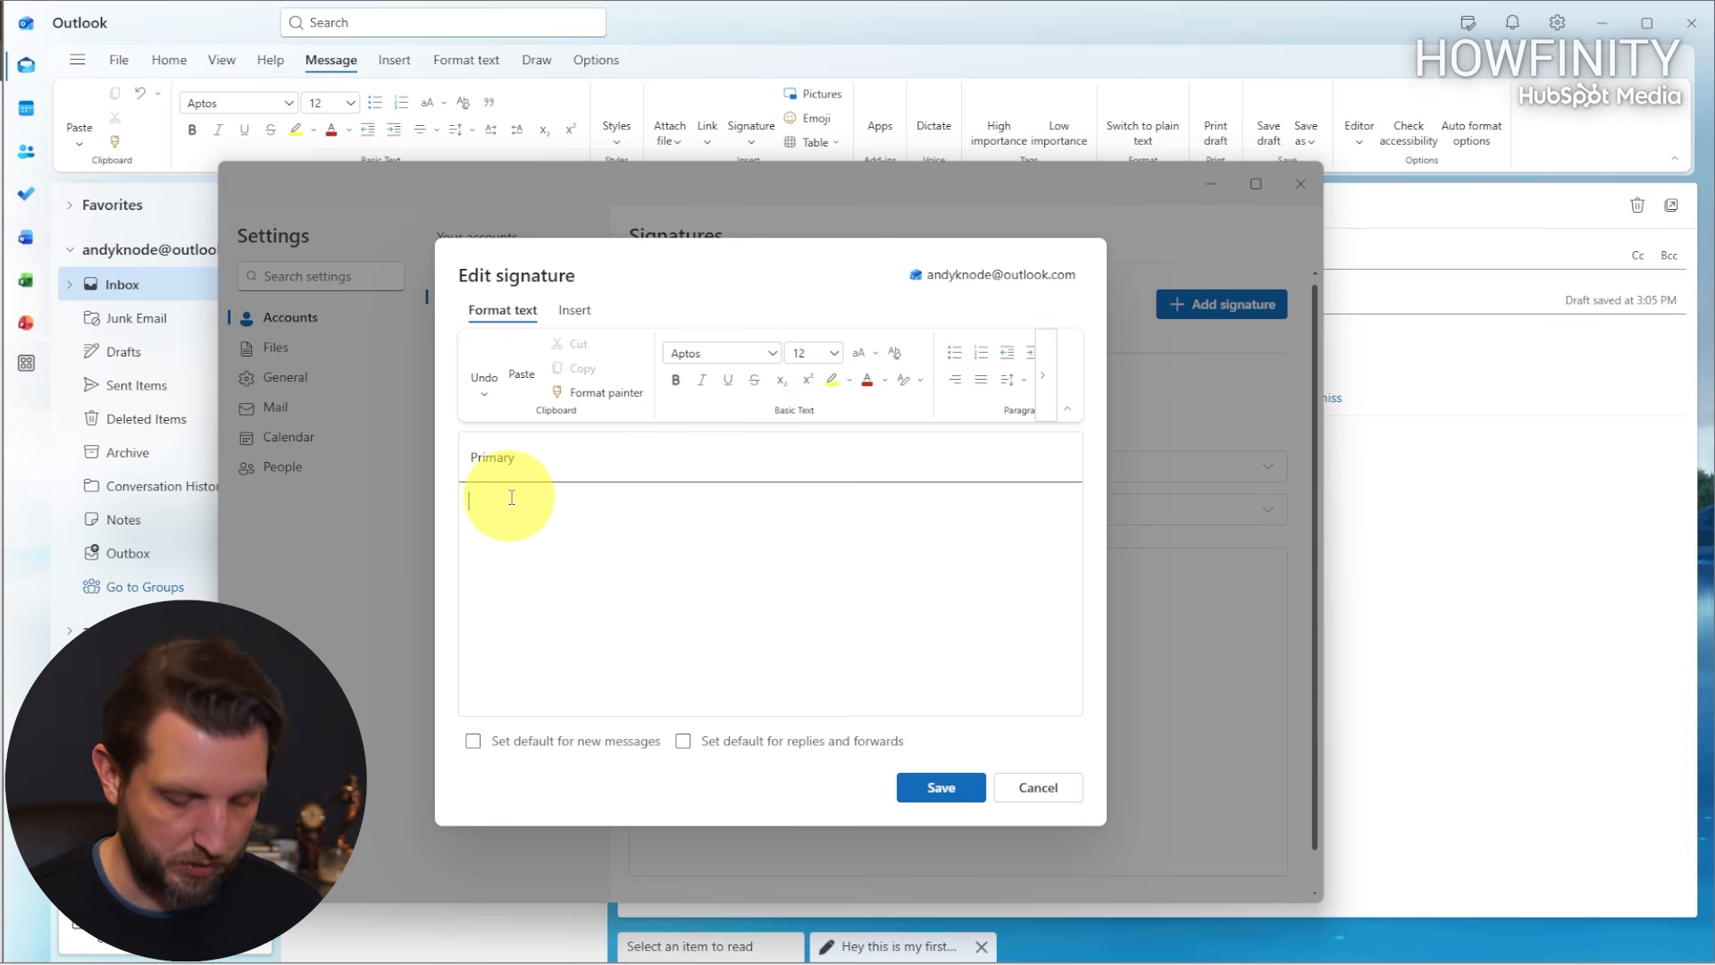
{"action": "type", "text": "Warm Regard, Andy Knode CEO Moonward Media"}
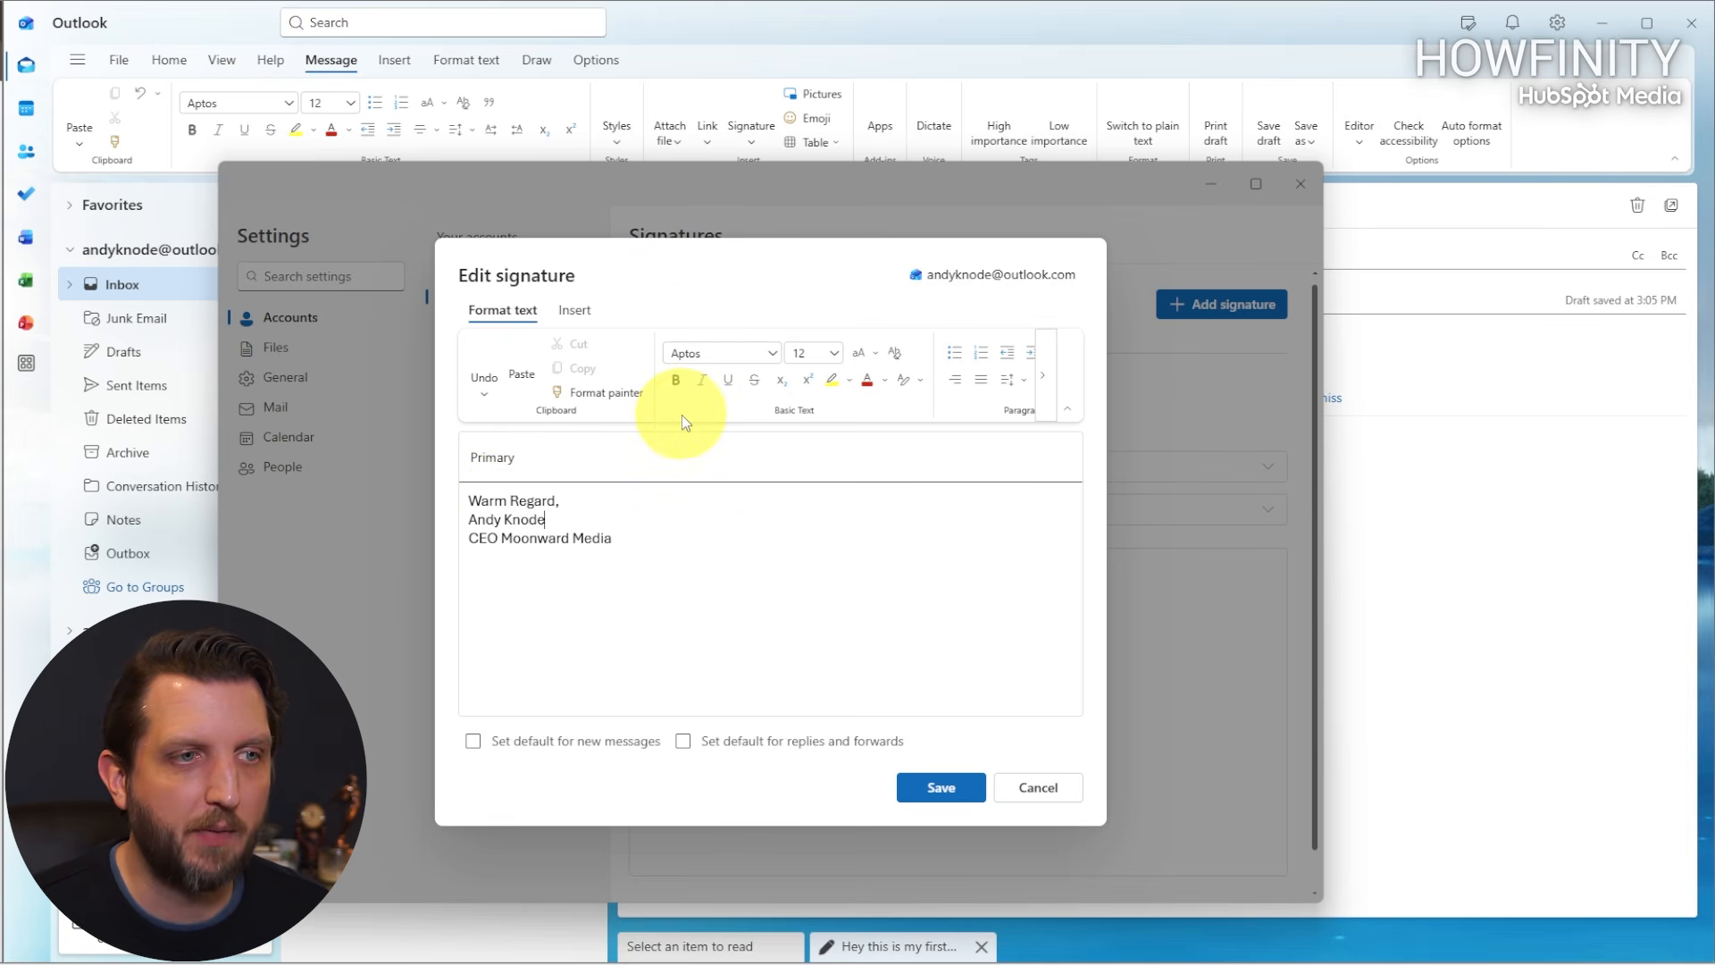
{"action": "left_click", "coordinate": [470, 748]}
{"action": "left_click", "coordinate": [943, 790]}
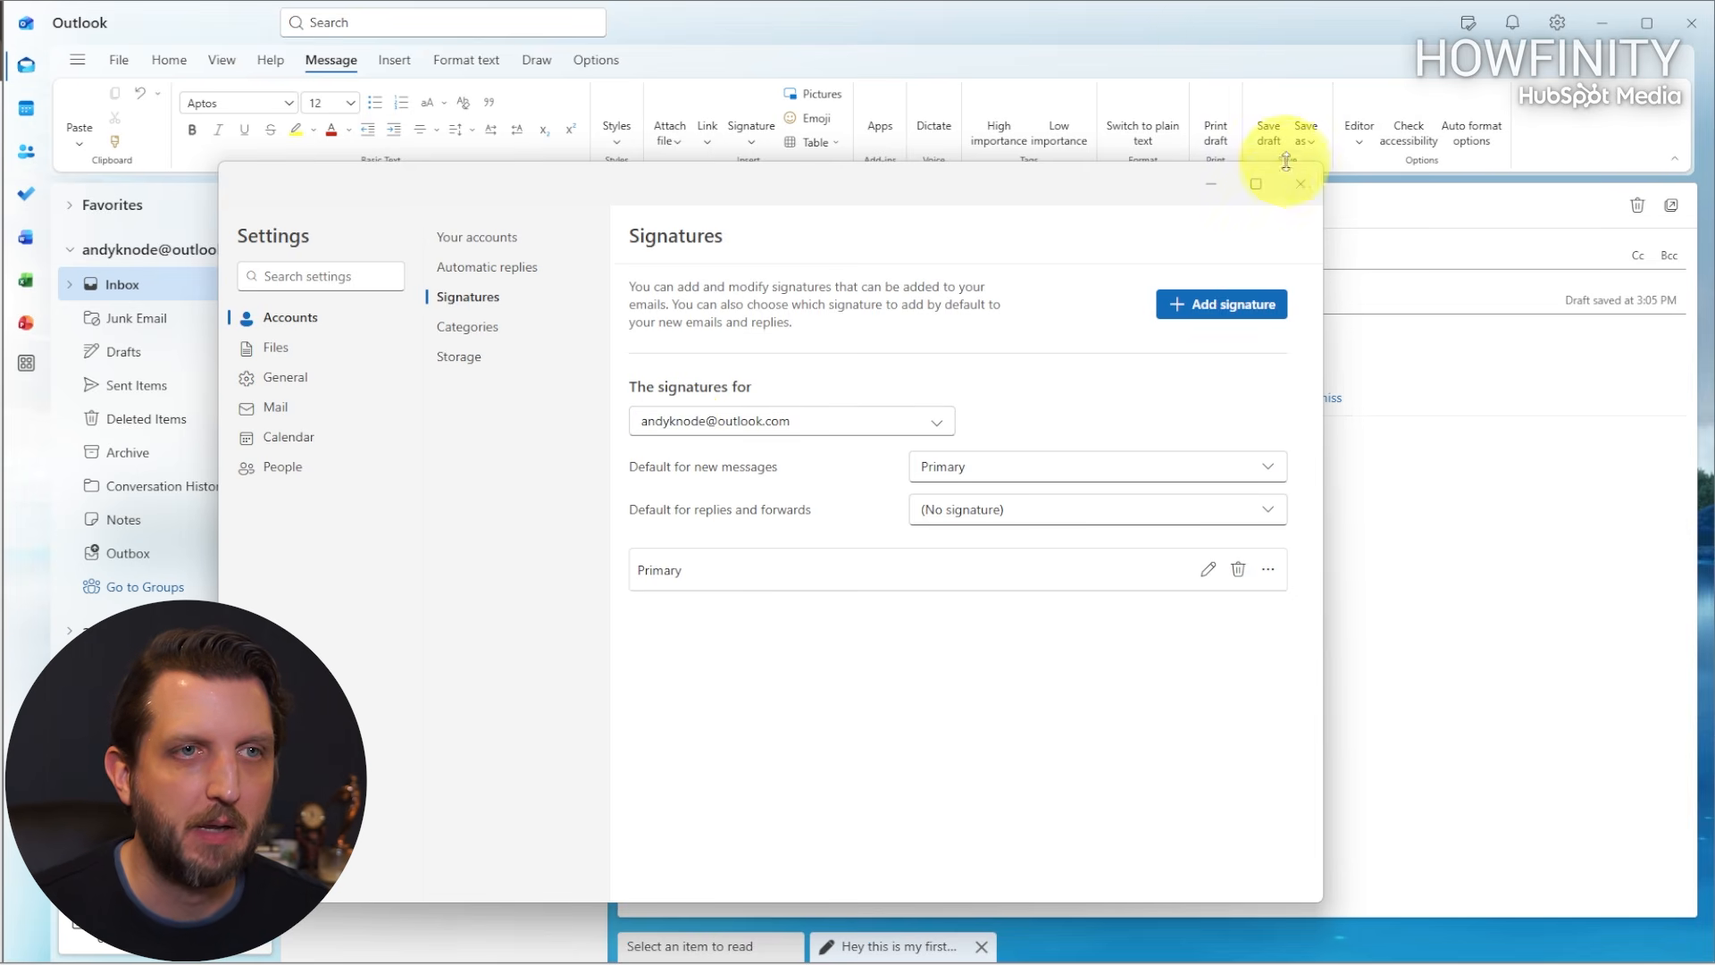
Leave the settings and insert the Primary signature into the draft email.
{"action": "left_click", "coordinate": [1301, 185]}
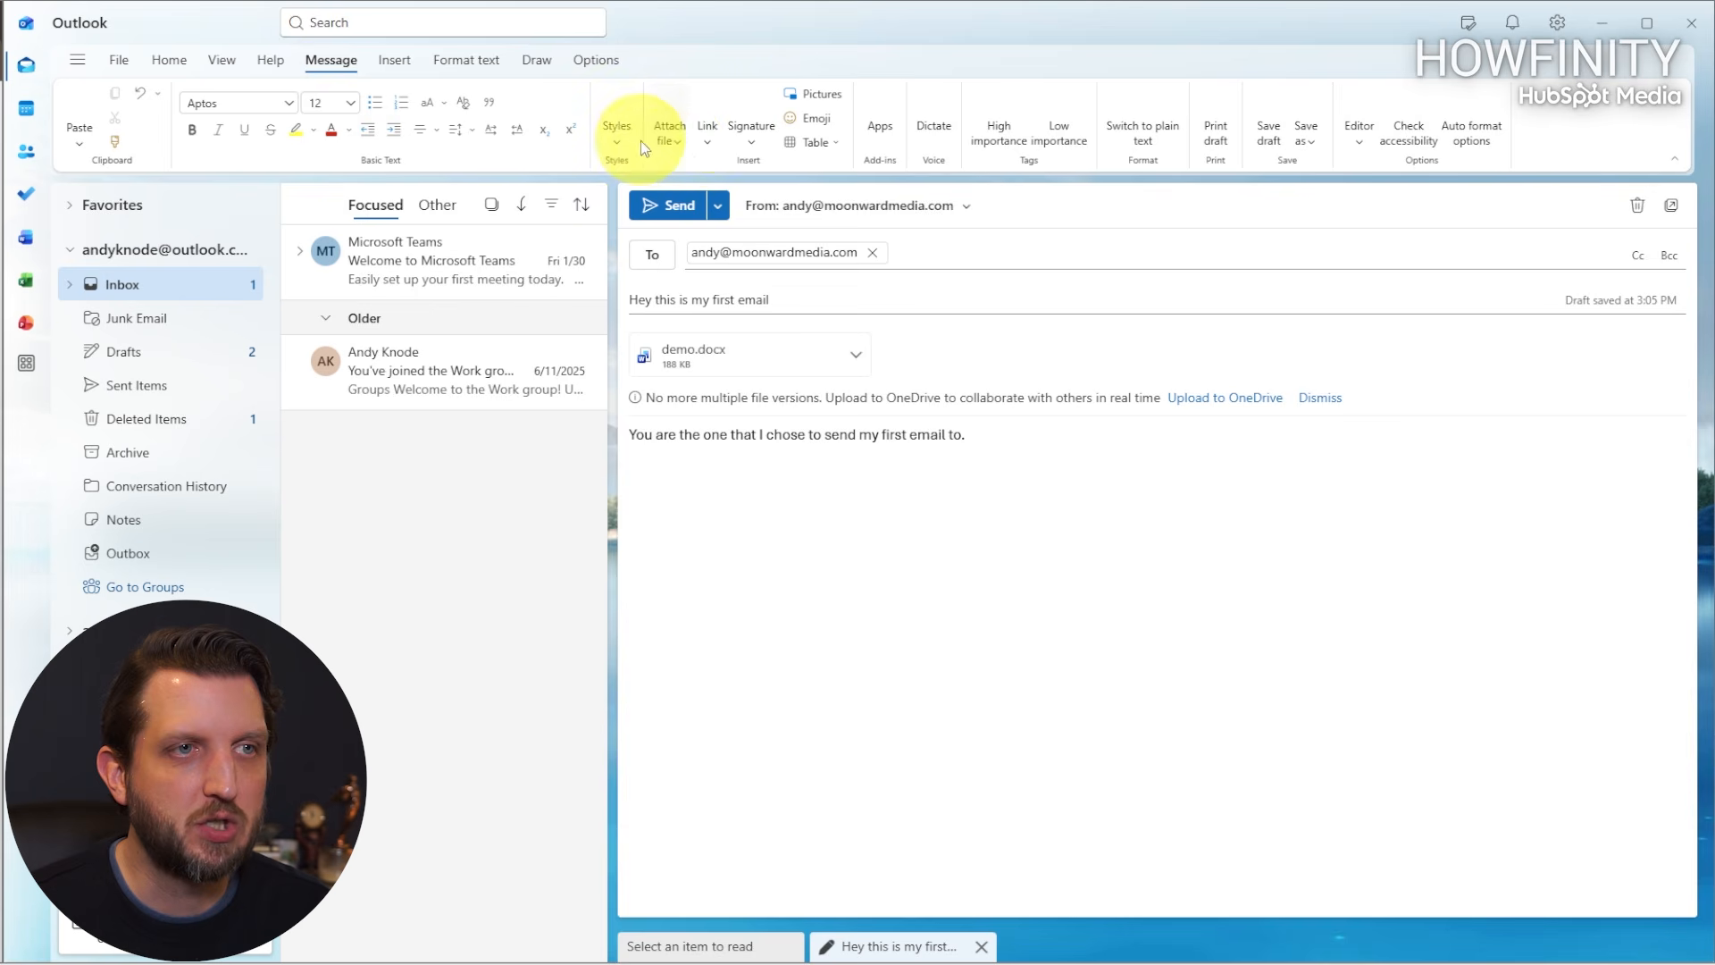
{"action": "left_click", "coordinate": [742, 134]}
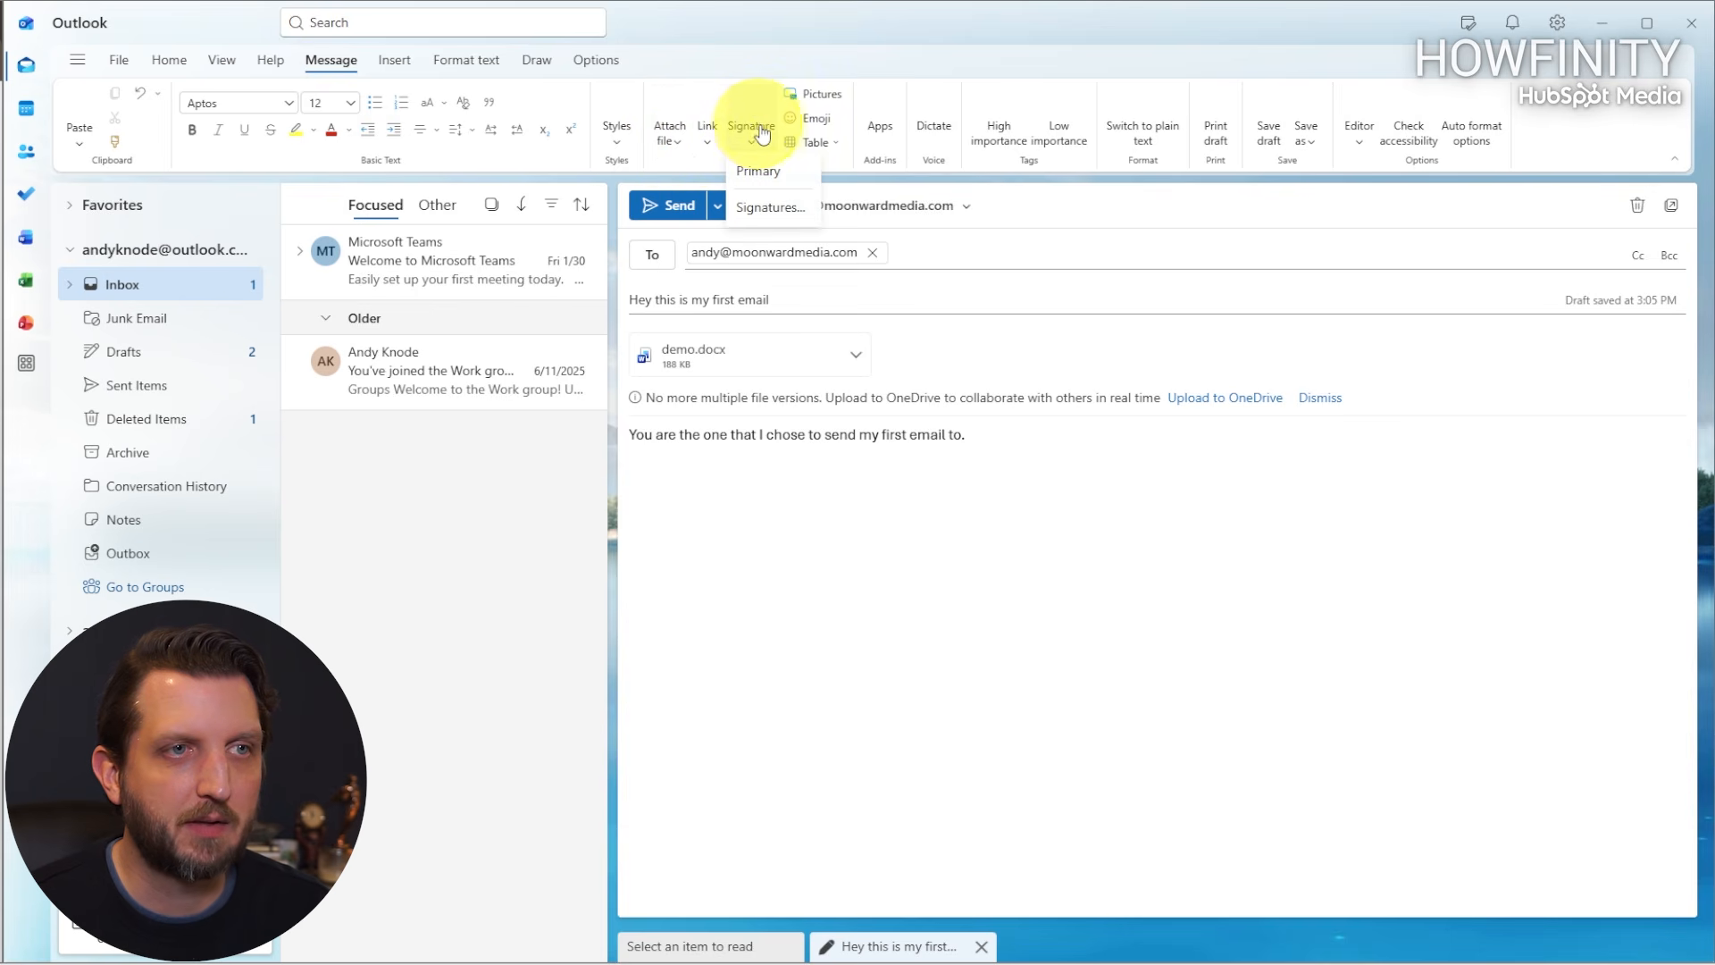
{"action": "left_click", "coordinate": [764, 169]}
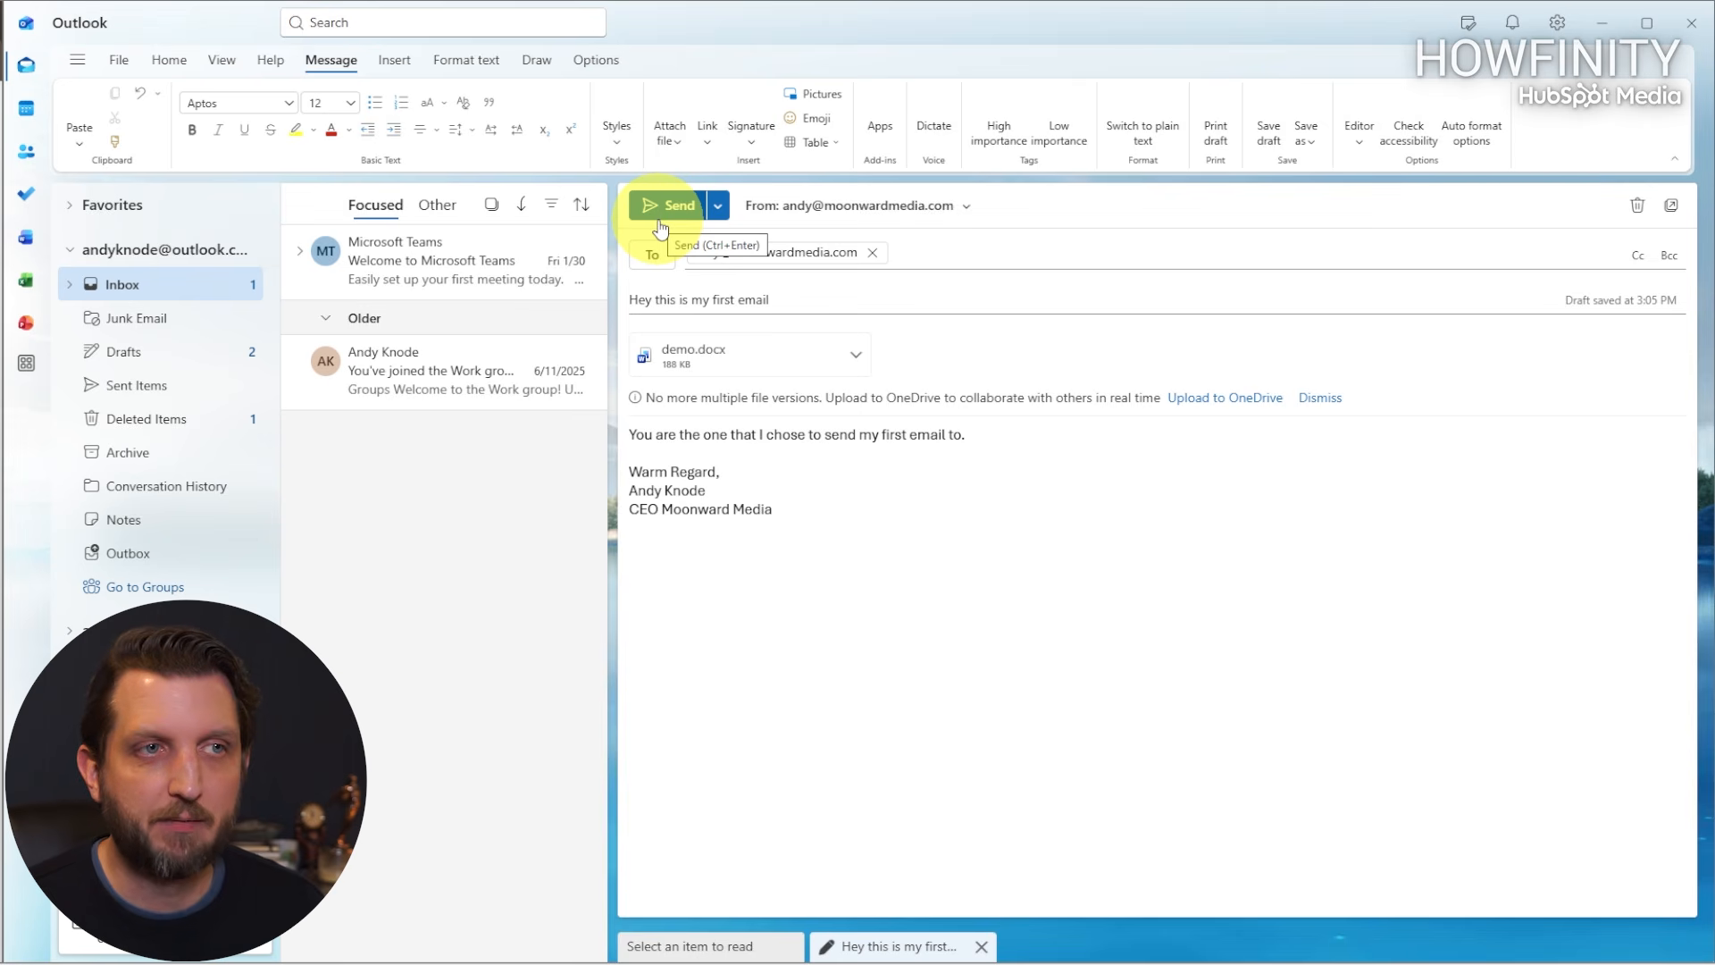
Schedule the email to be sent on 2/20/2026 at 8:00 AM using the custom time option.
{"action": "left_click", "coordinate": [718, 208]}
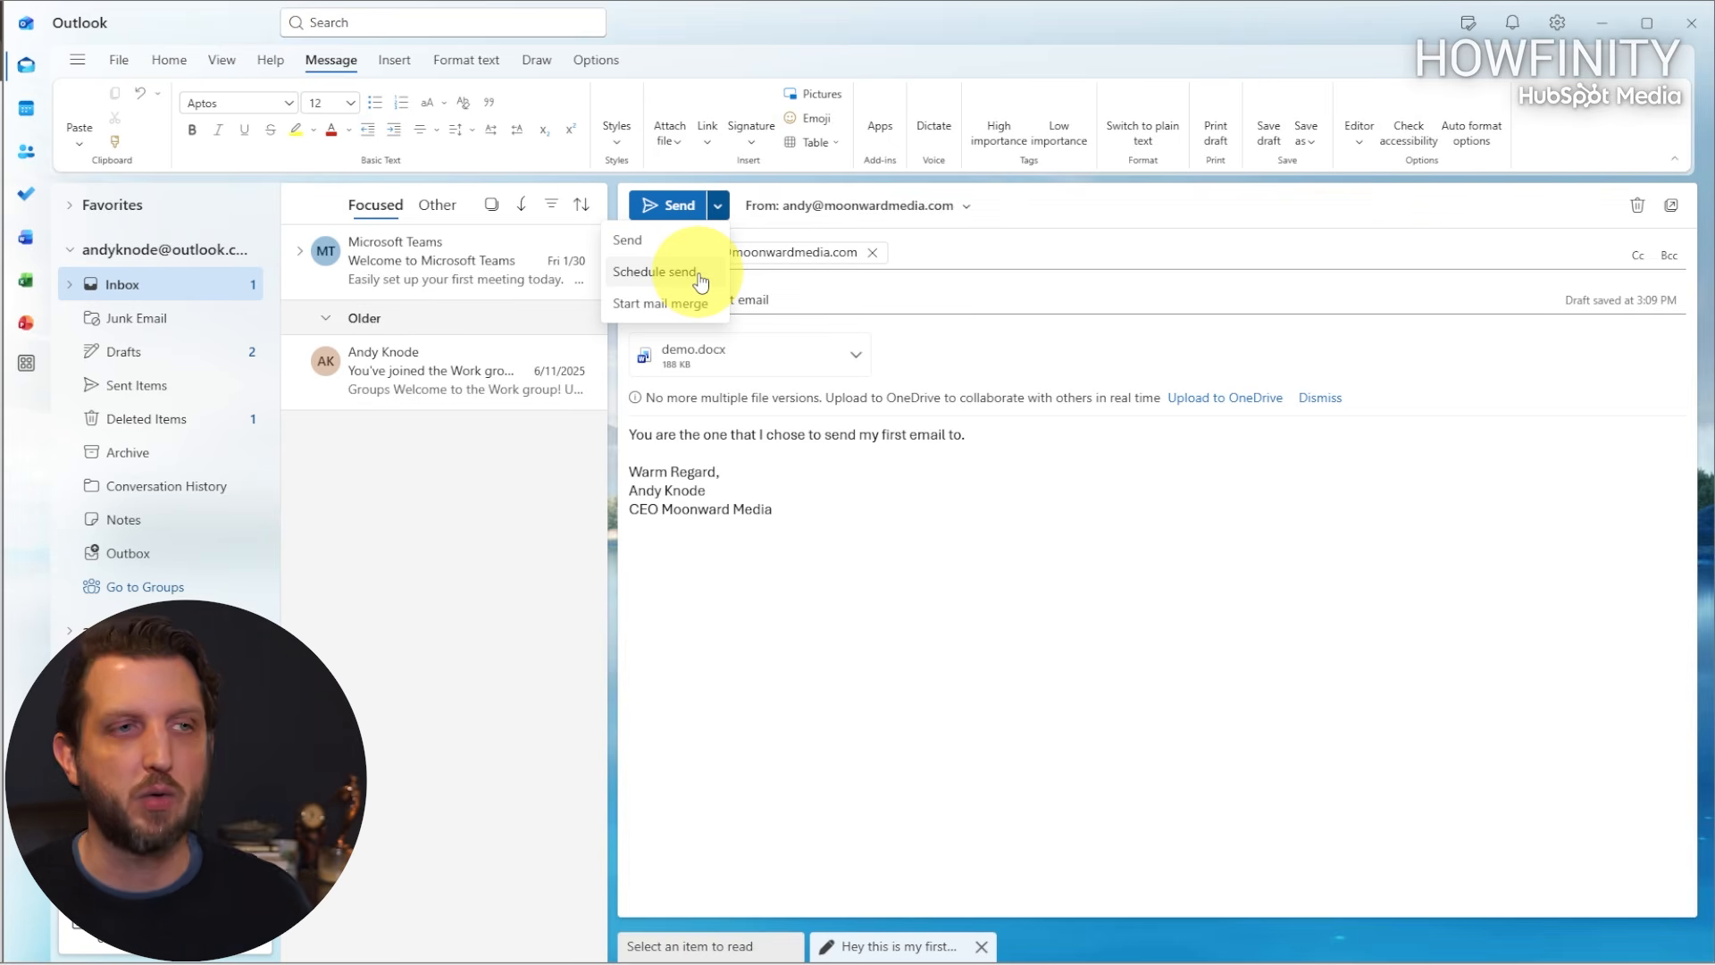
{"action": "left_click", "coordinate": [661, 272]}
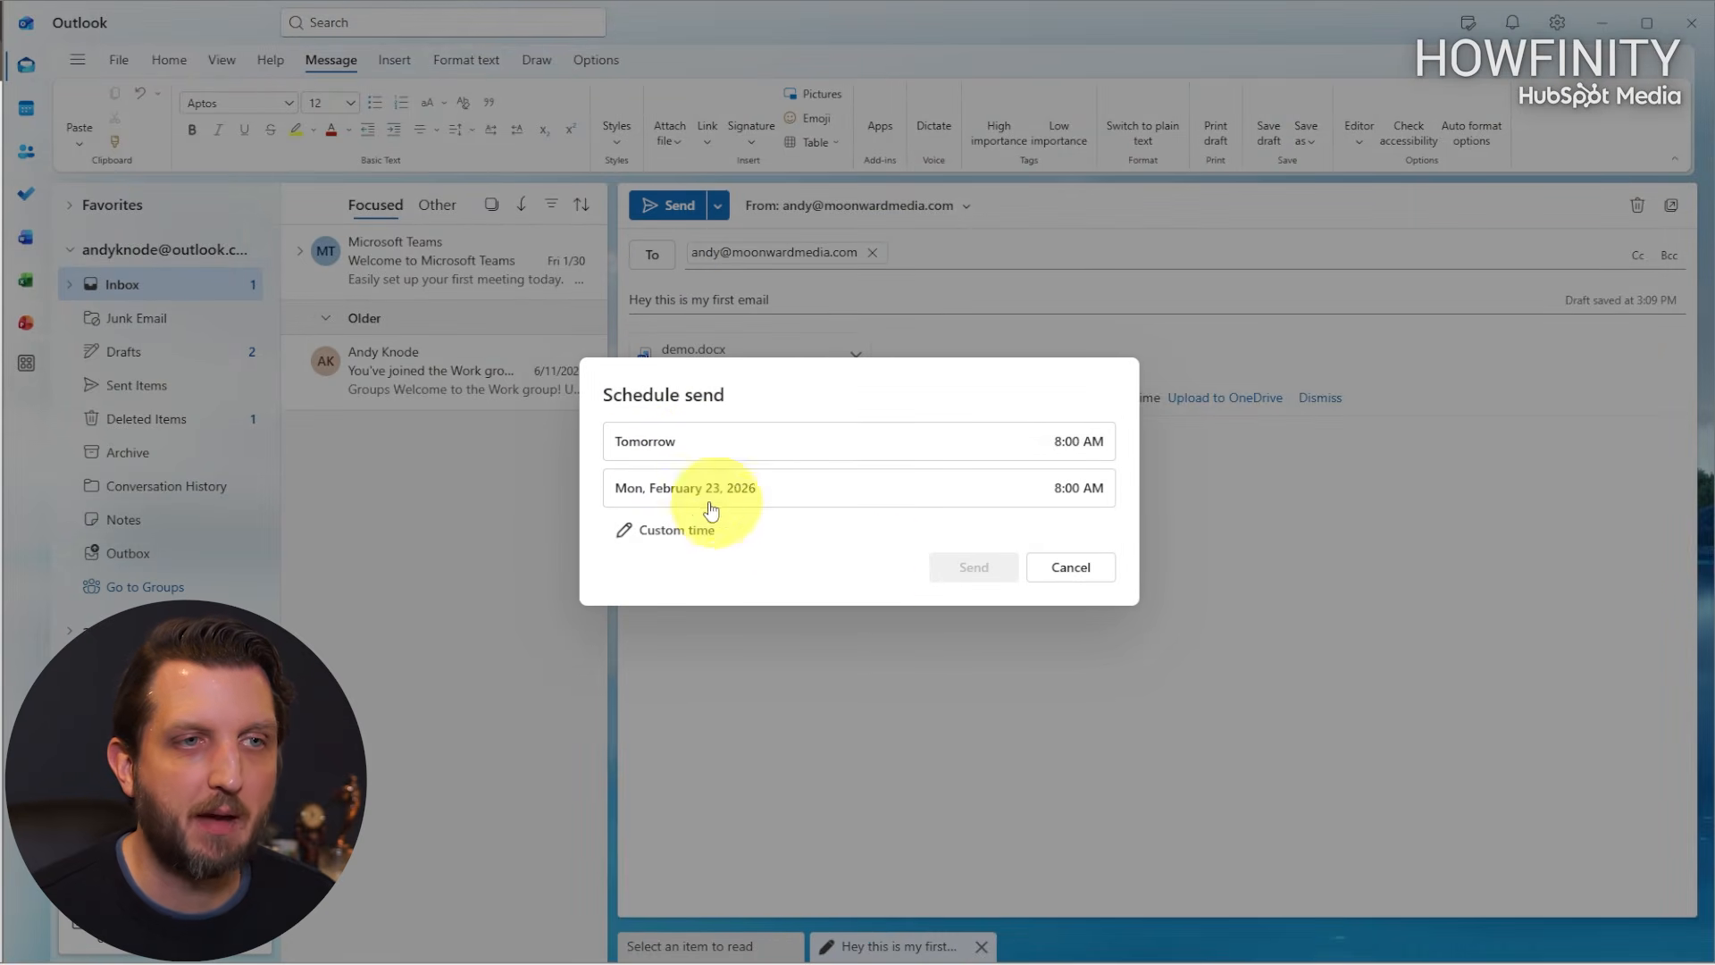
{"action": "left_click", "coordinate": [702, 438]}
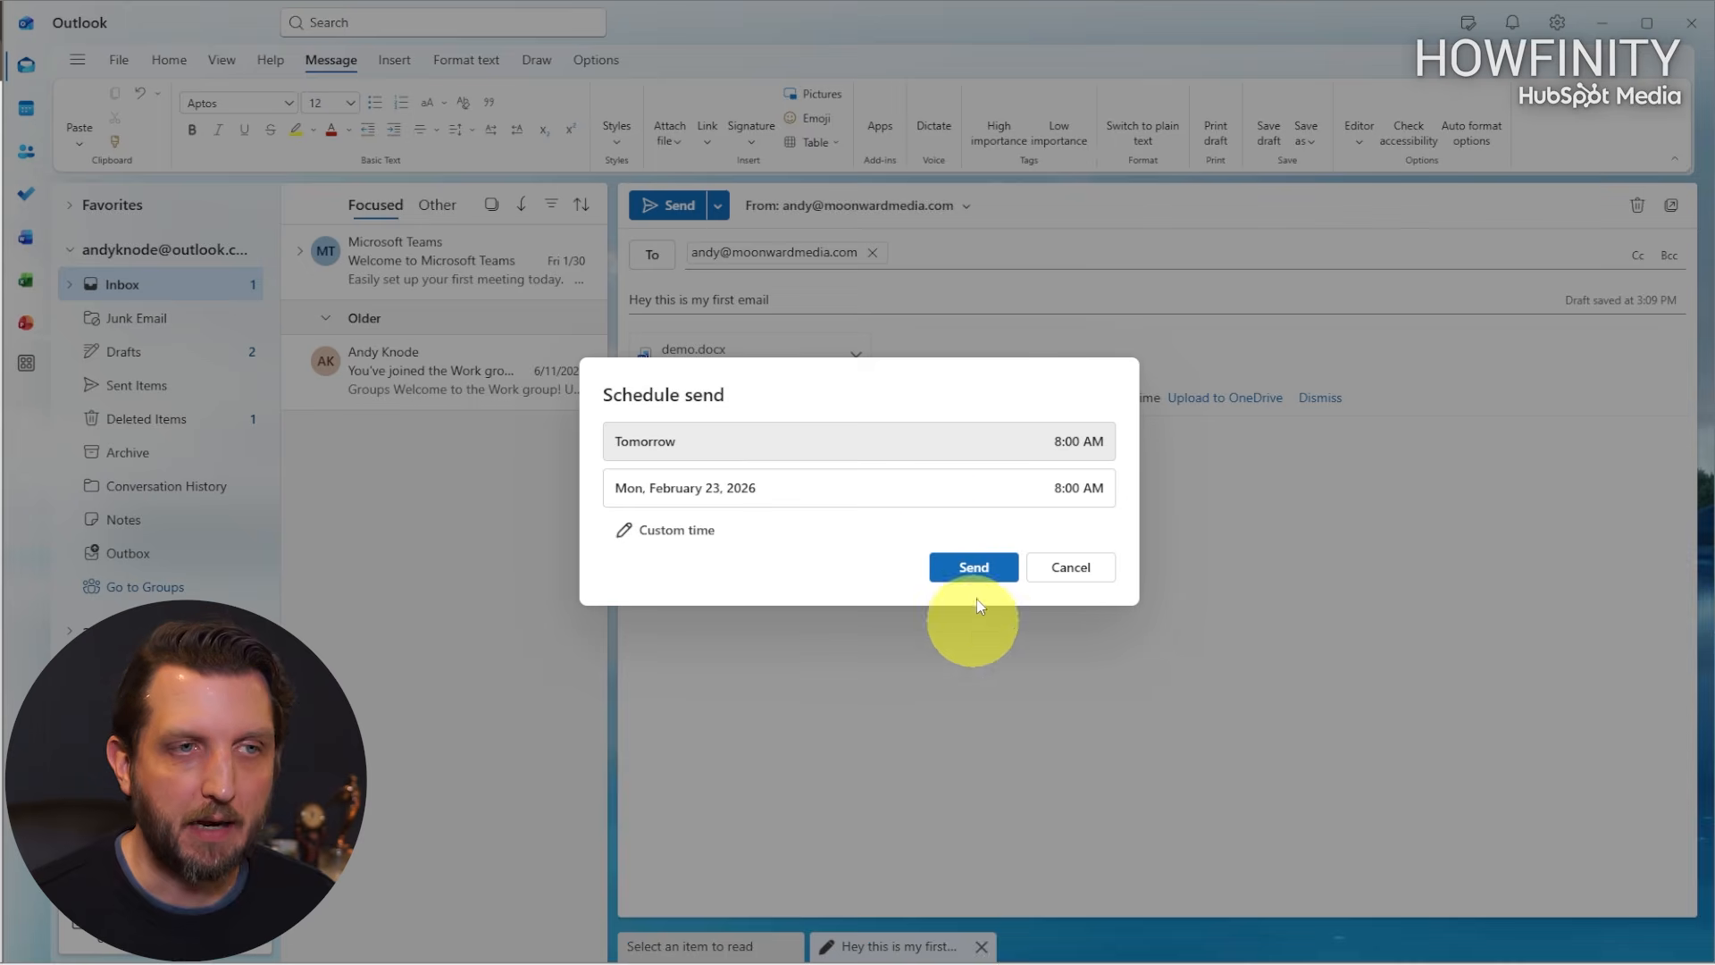
{"action": "left_click", "coordinate": [674, 534]}
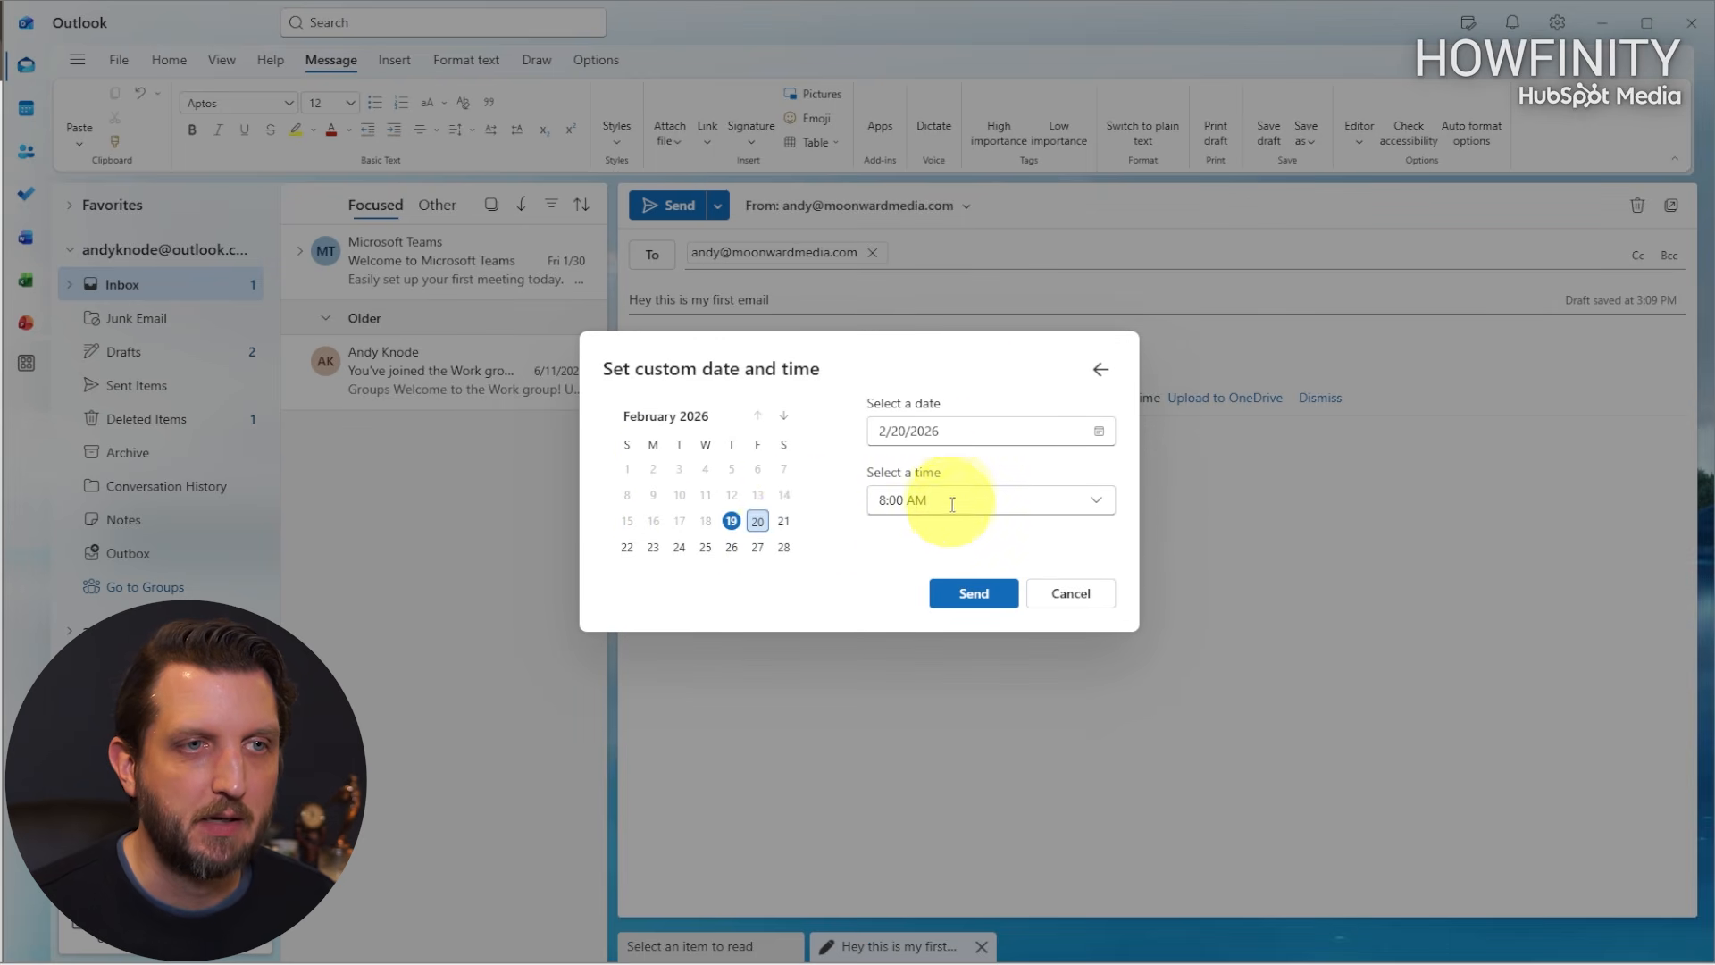
{"action": "left_click", "coordinate": [969, 591]}
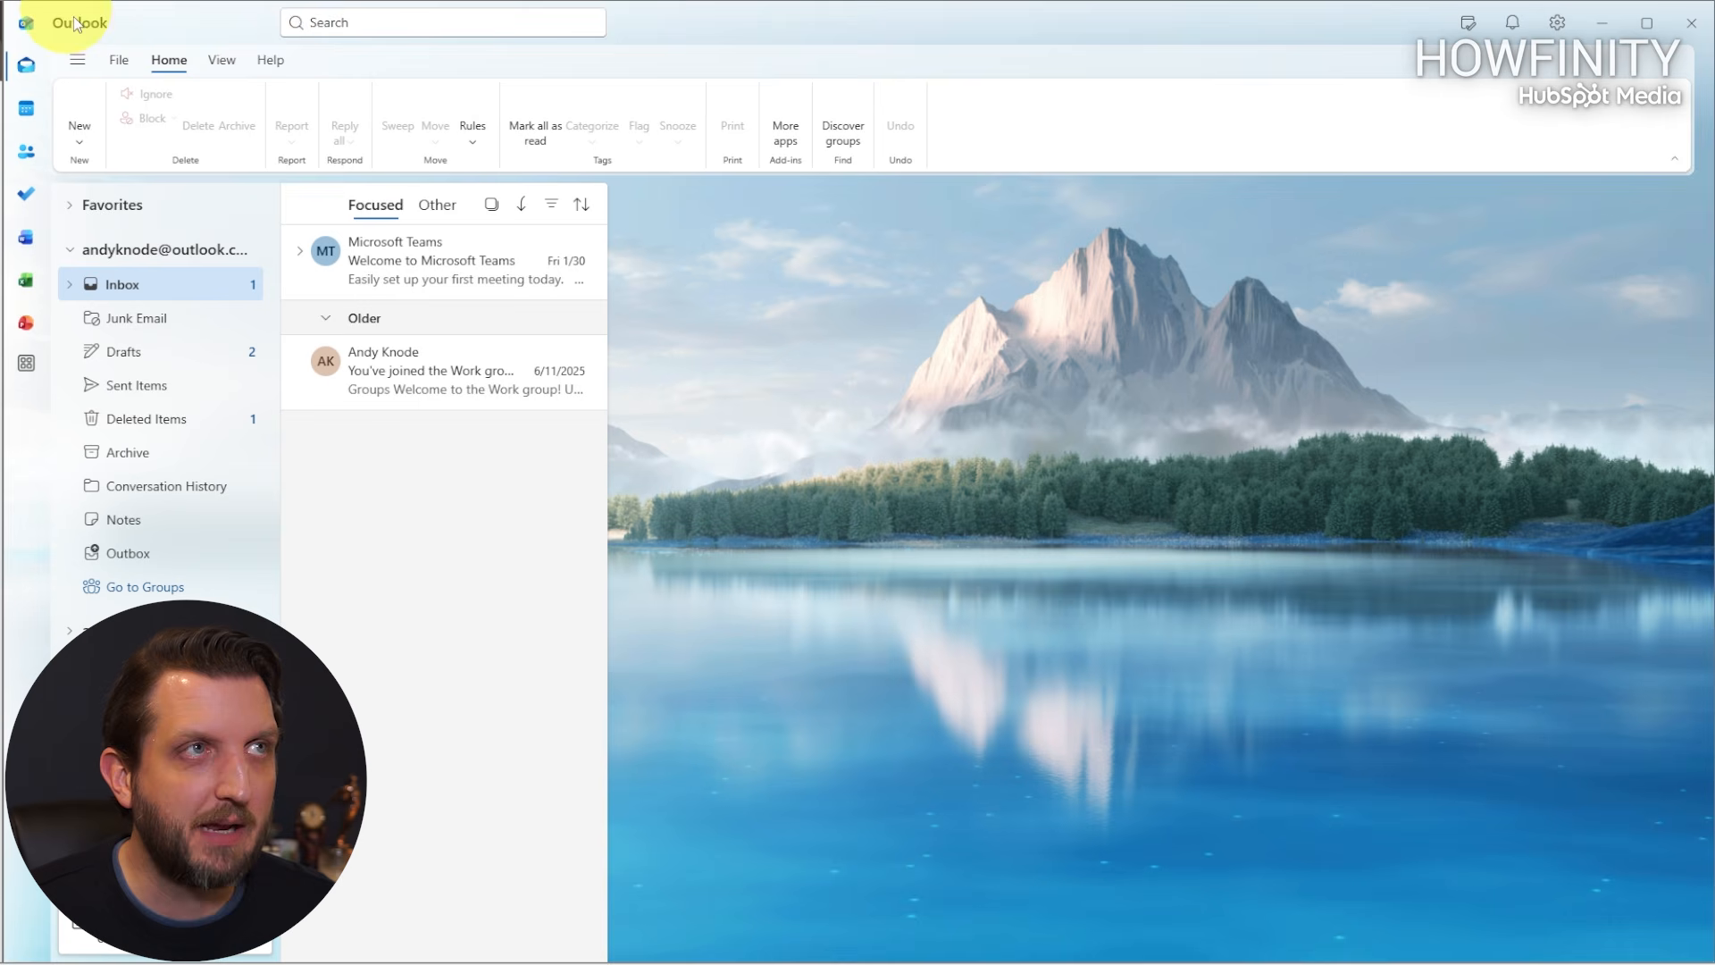
Switch to the calendar and start a new event on Friday, February 20, 2026.
{"action": "left_click", "coordinate": [27, 111]}
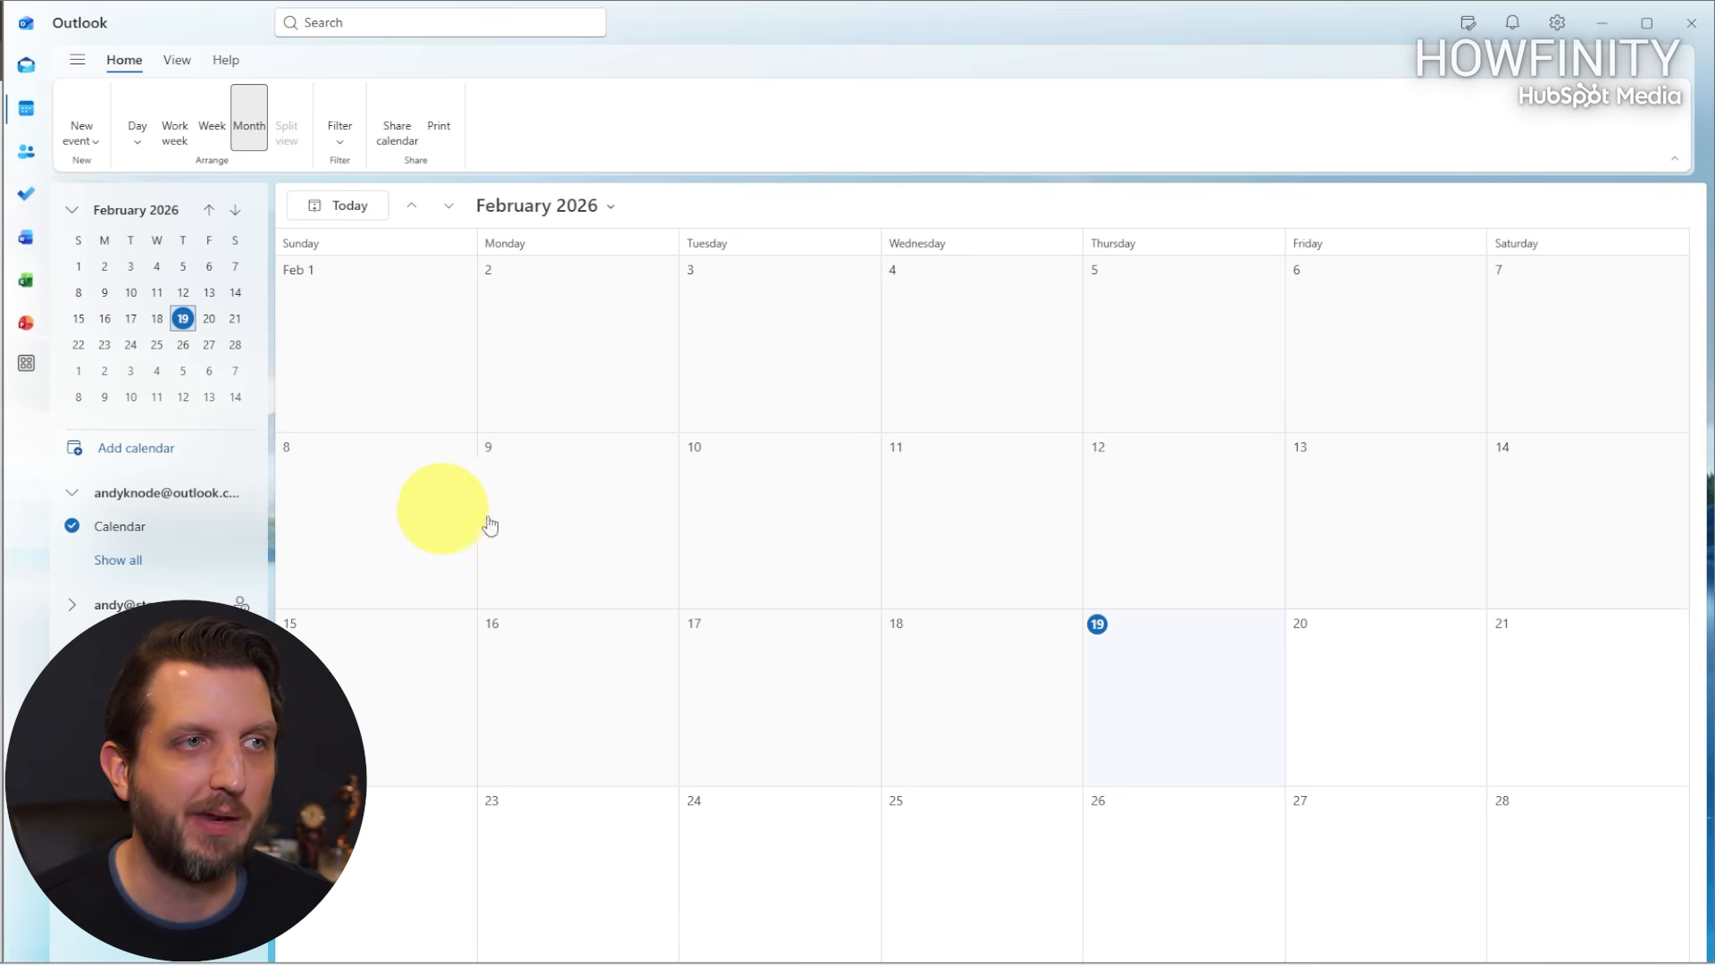
{"action": "left_click", "coordinate": [1196, 702]}
{"action": "left_click", "coordinate": [1197, 701]}
{"action": "left_click", "coordinate": [1355, 688]}
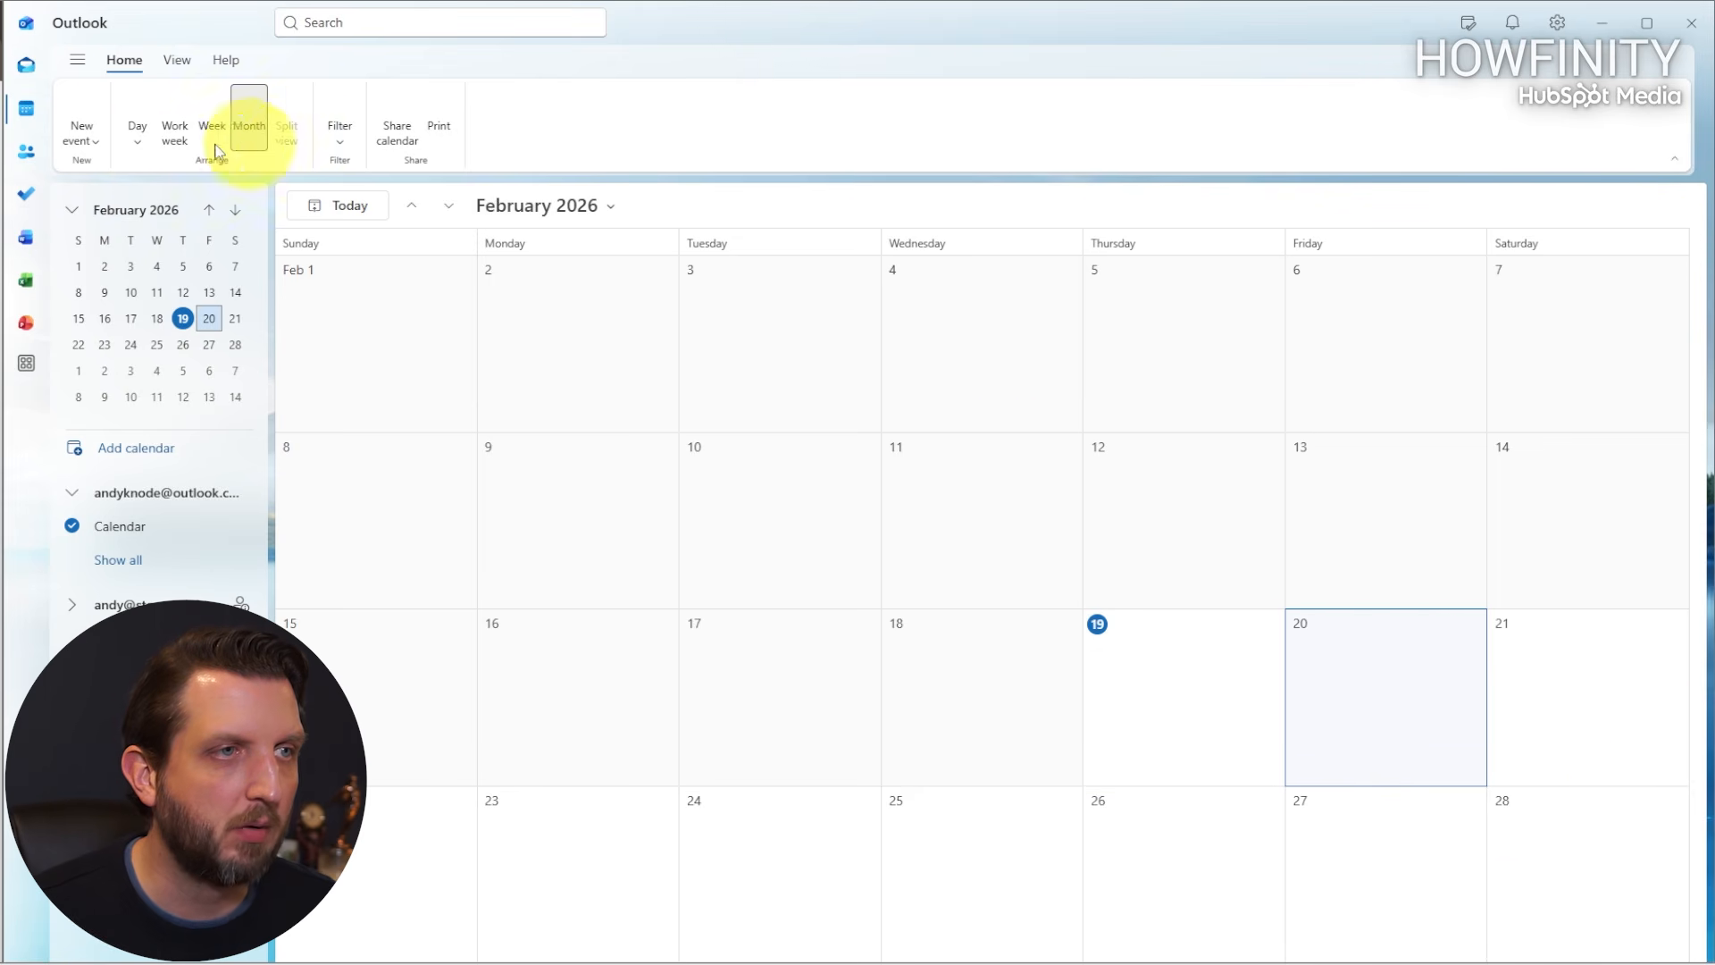
{"action": "left_click", "coordinate": [86, 149]}
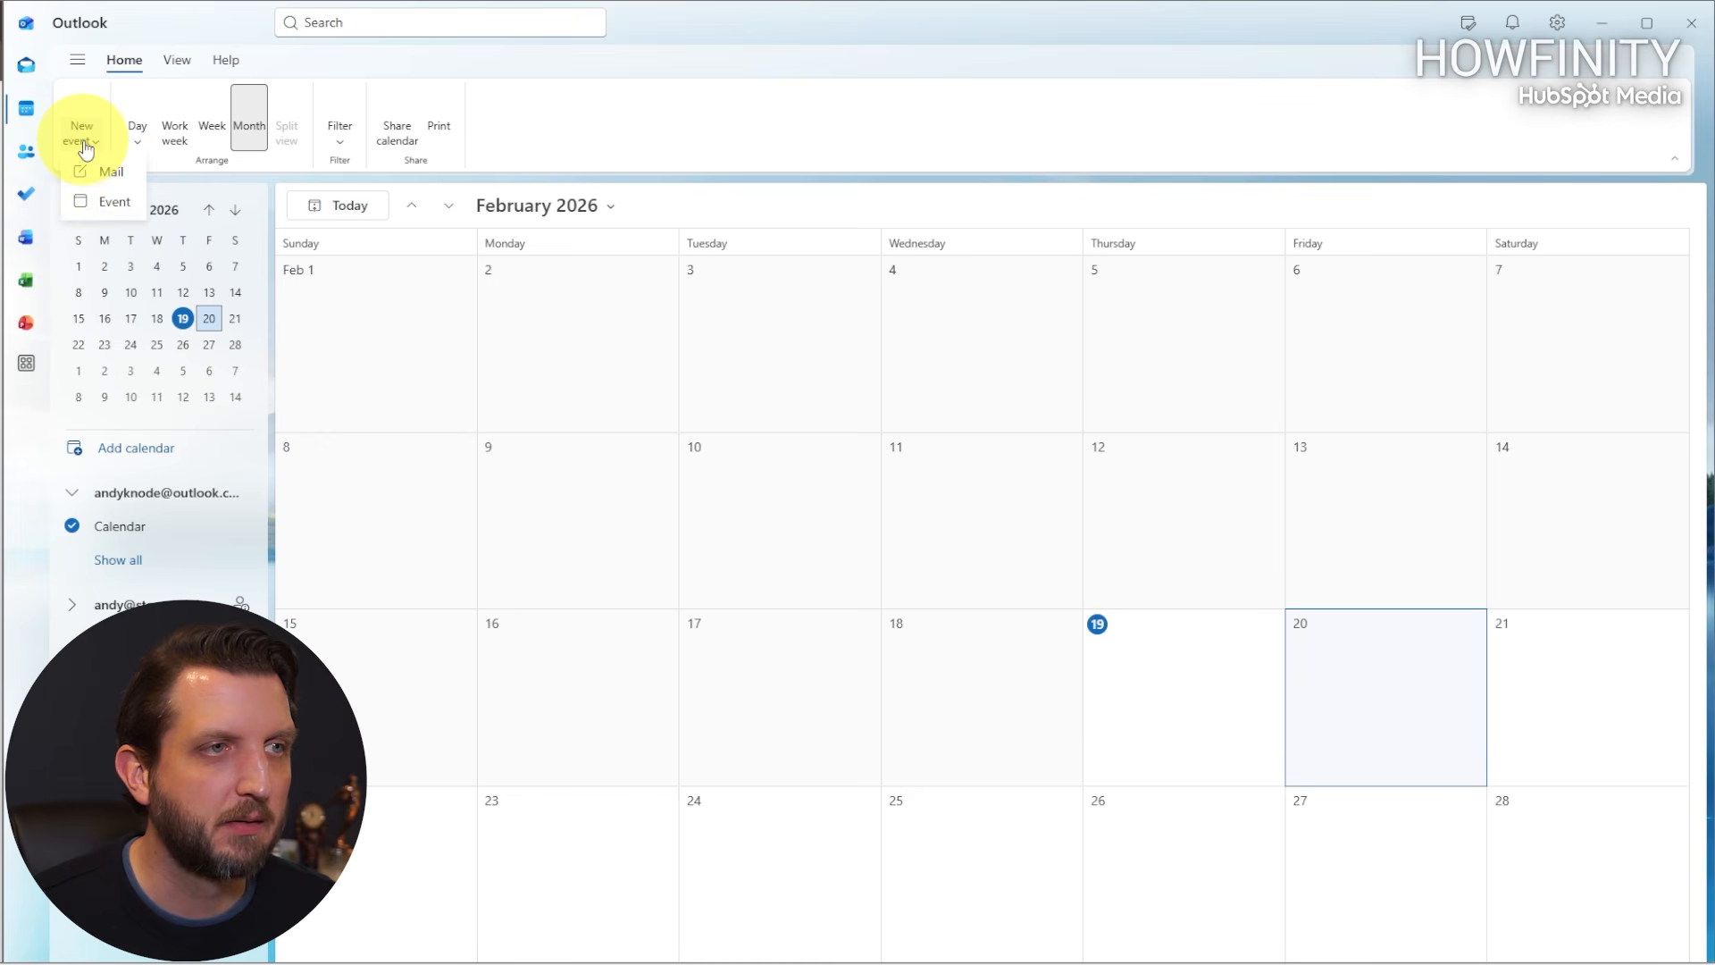
{"action": "left_click", "coordinate": [114, 209]}
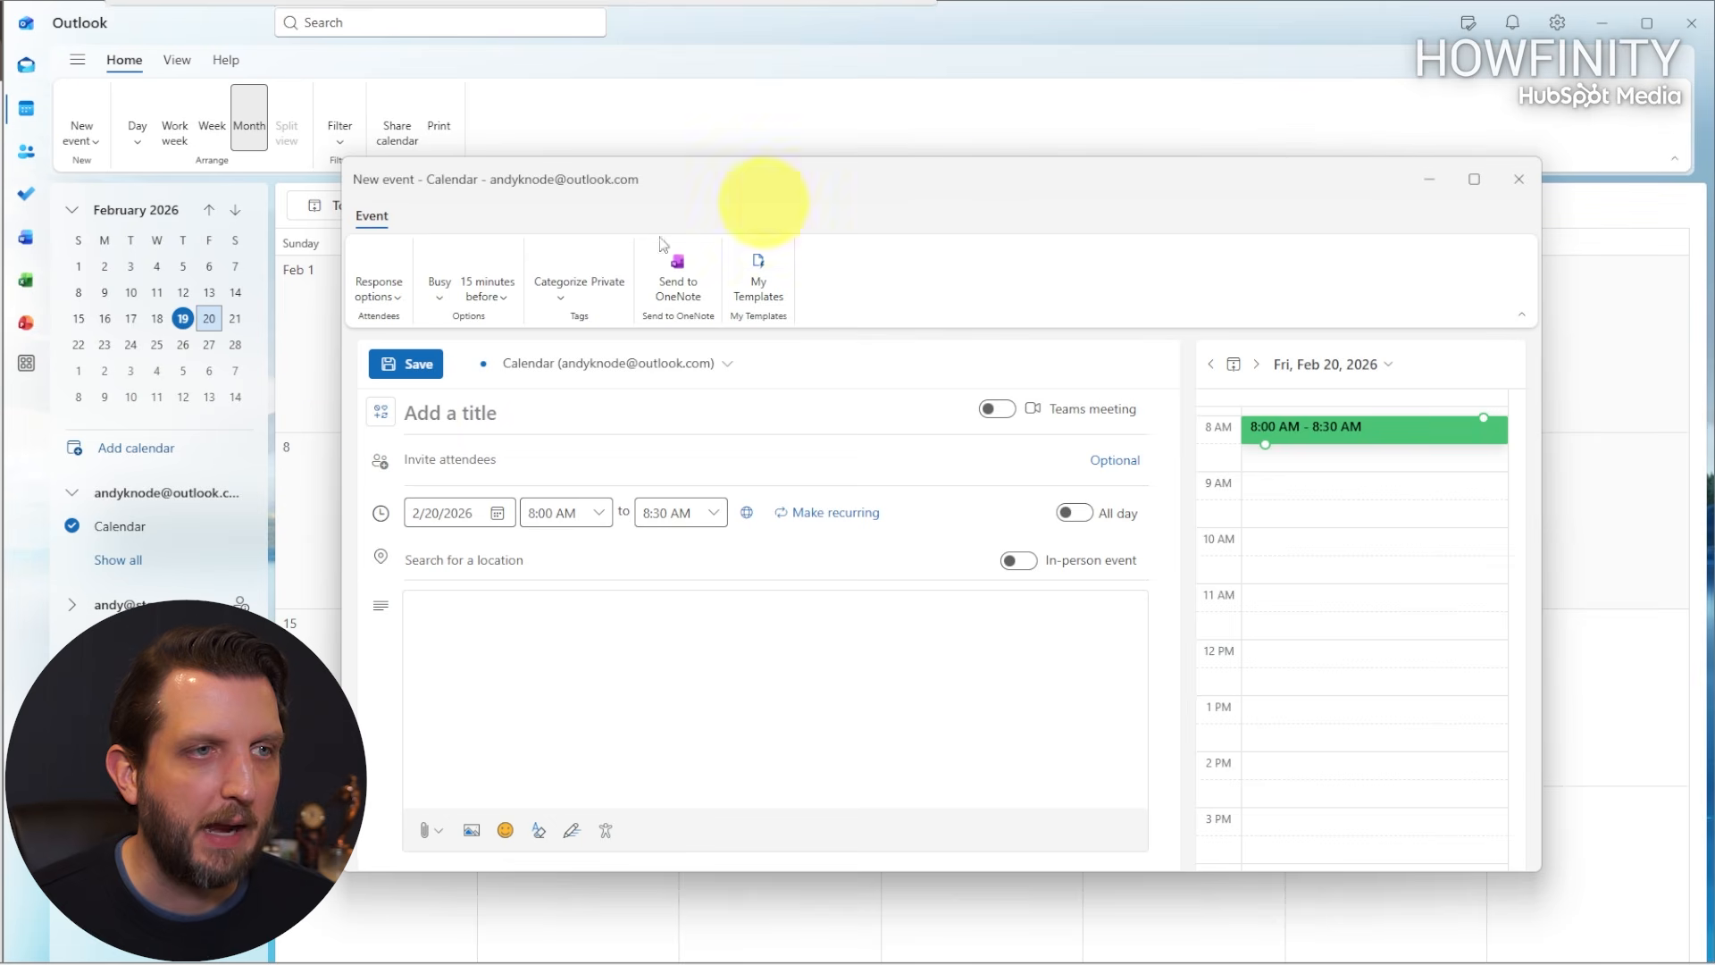
Title the event "Clean Office" and set its end time to 10:00 AM.
{"action": "left_click", "coordinate": [512, 418]}
{"action": "type", "text": "Clean Office"}
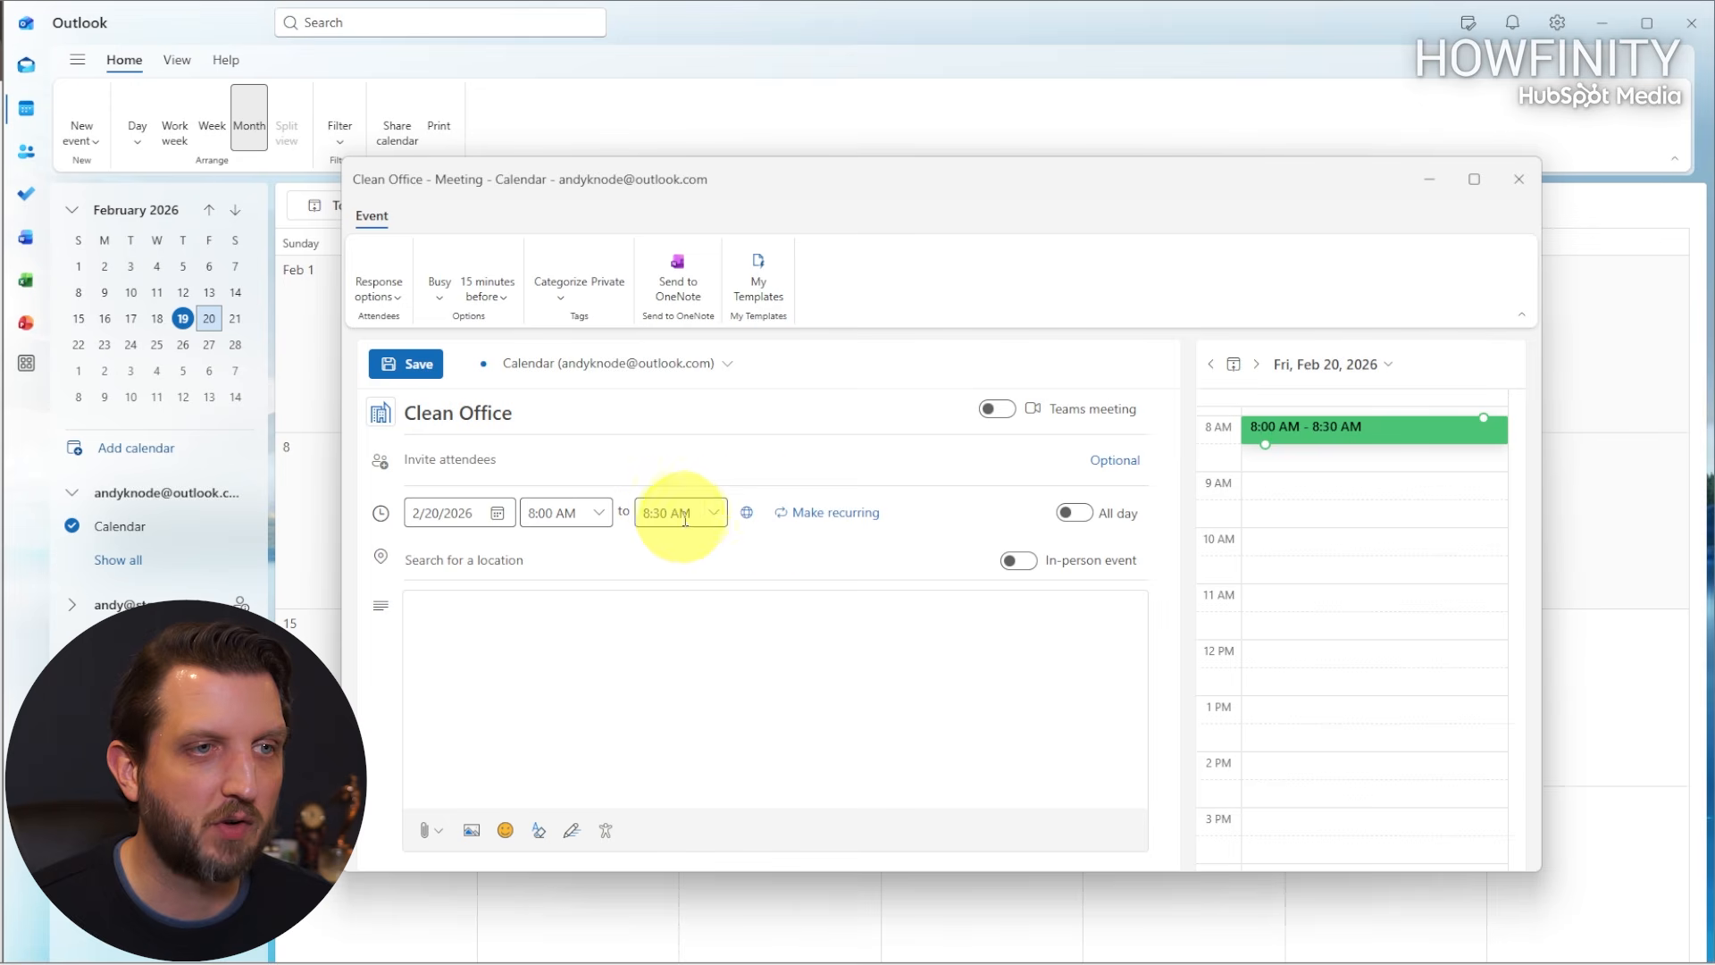
{"action": "left_click", "coordinate": [714, 513]}
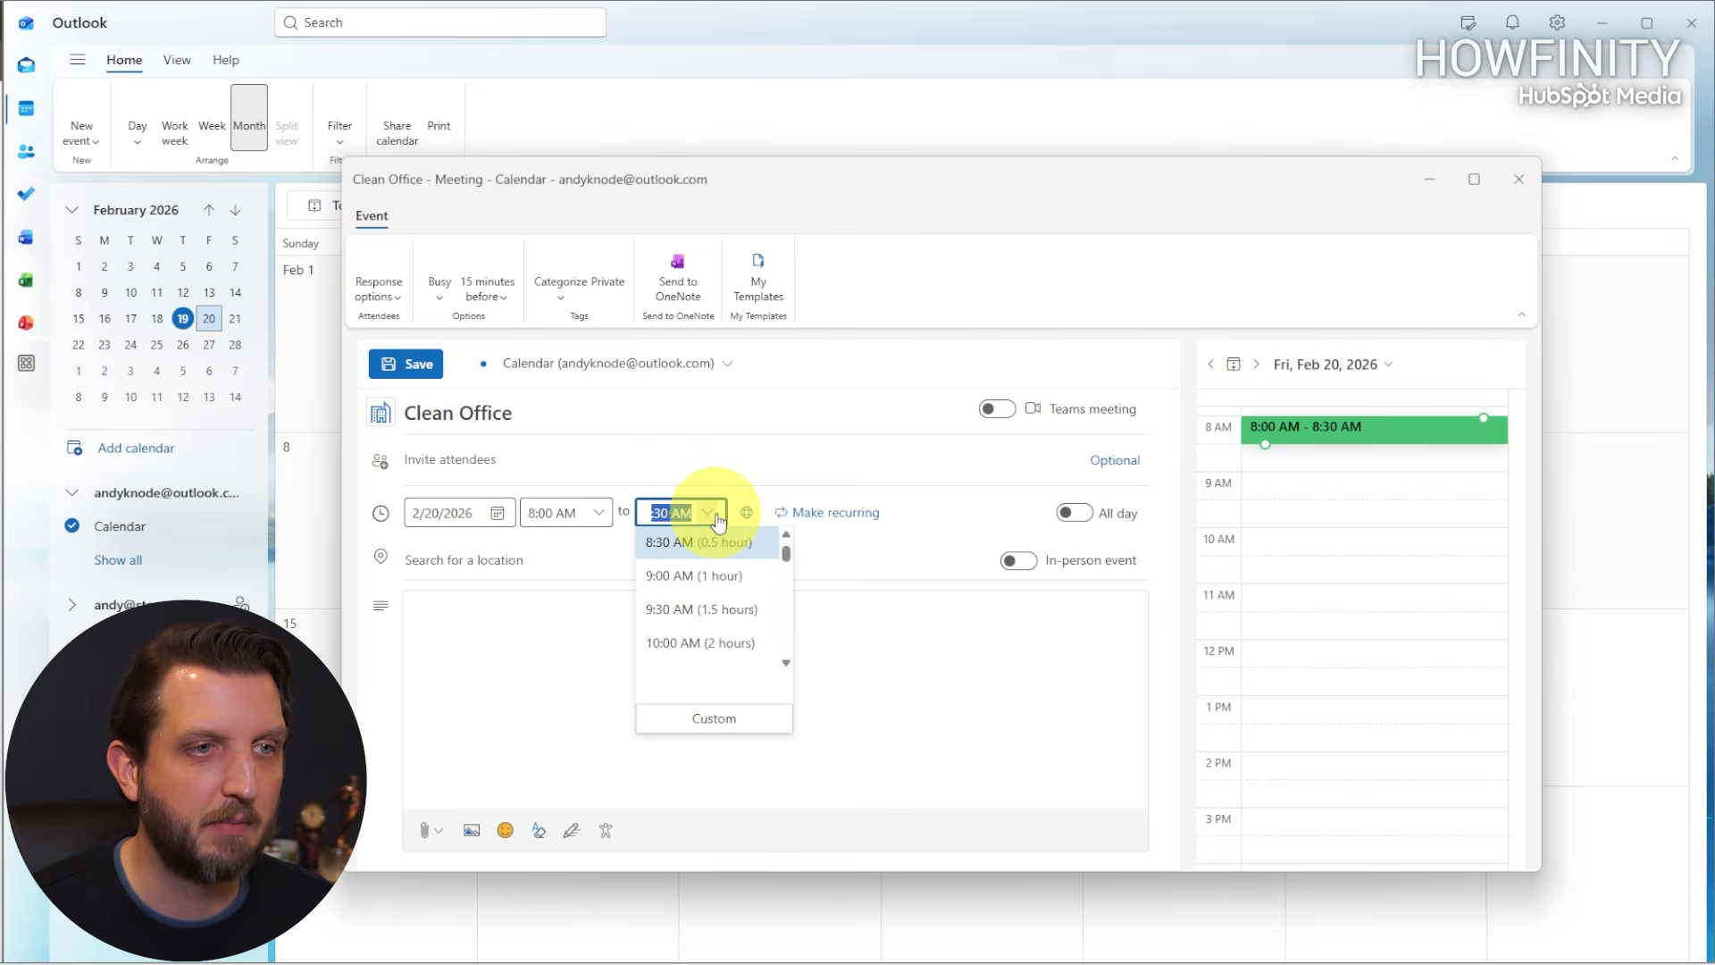
{"action": "left_click", "coordinate": [710, 645]}
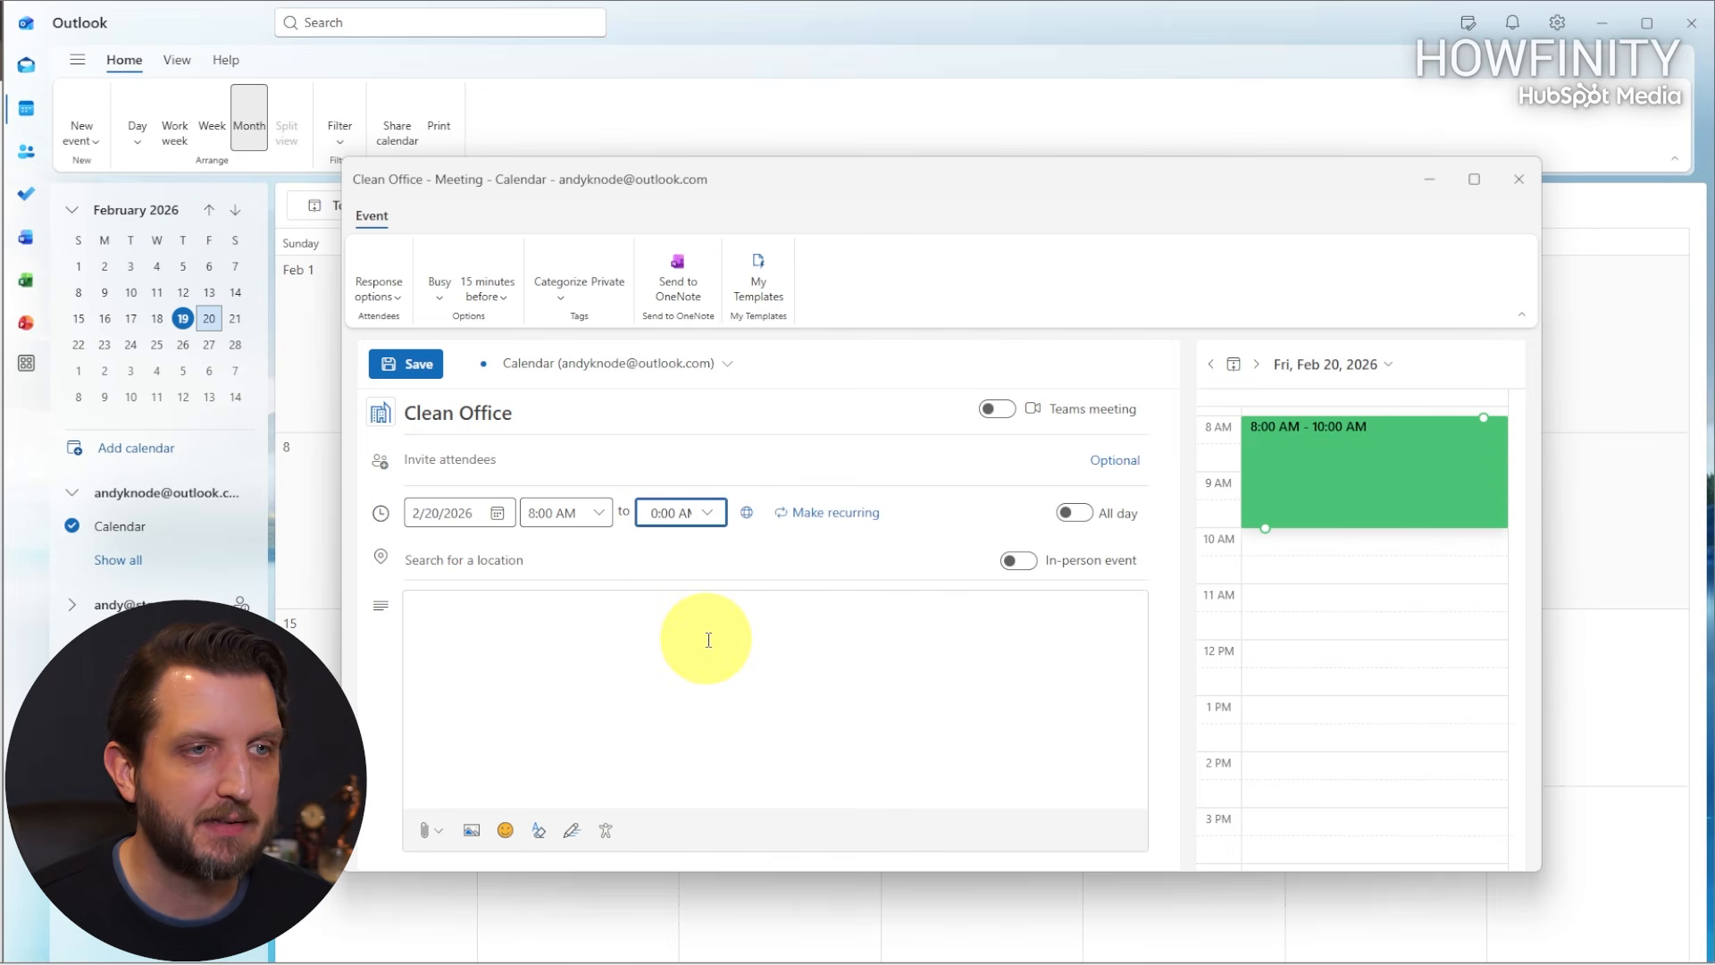
{"action": "left_click", "coordinate": [540, 630]}
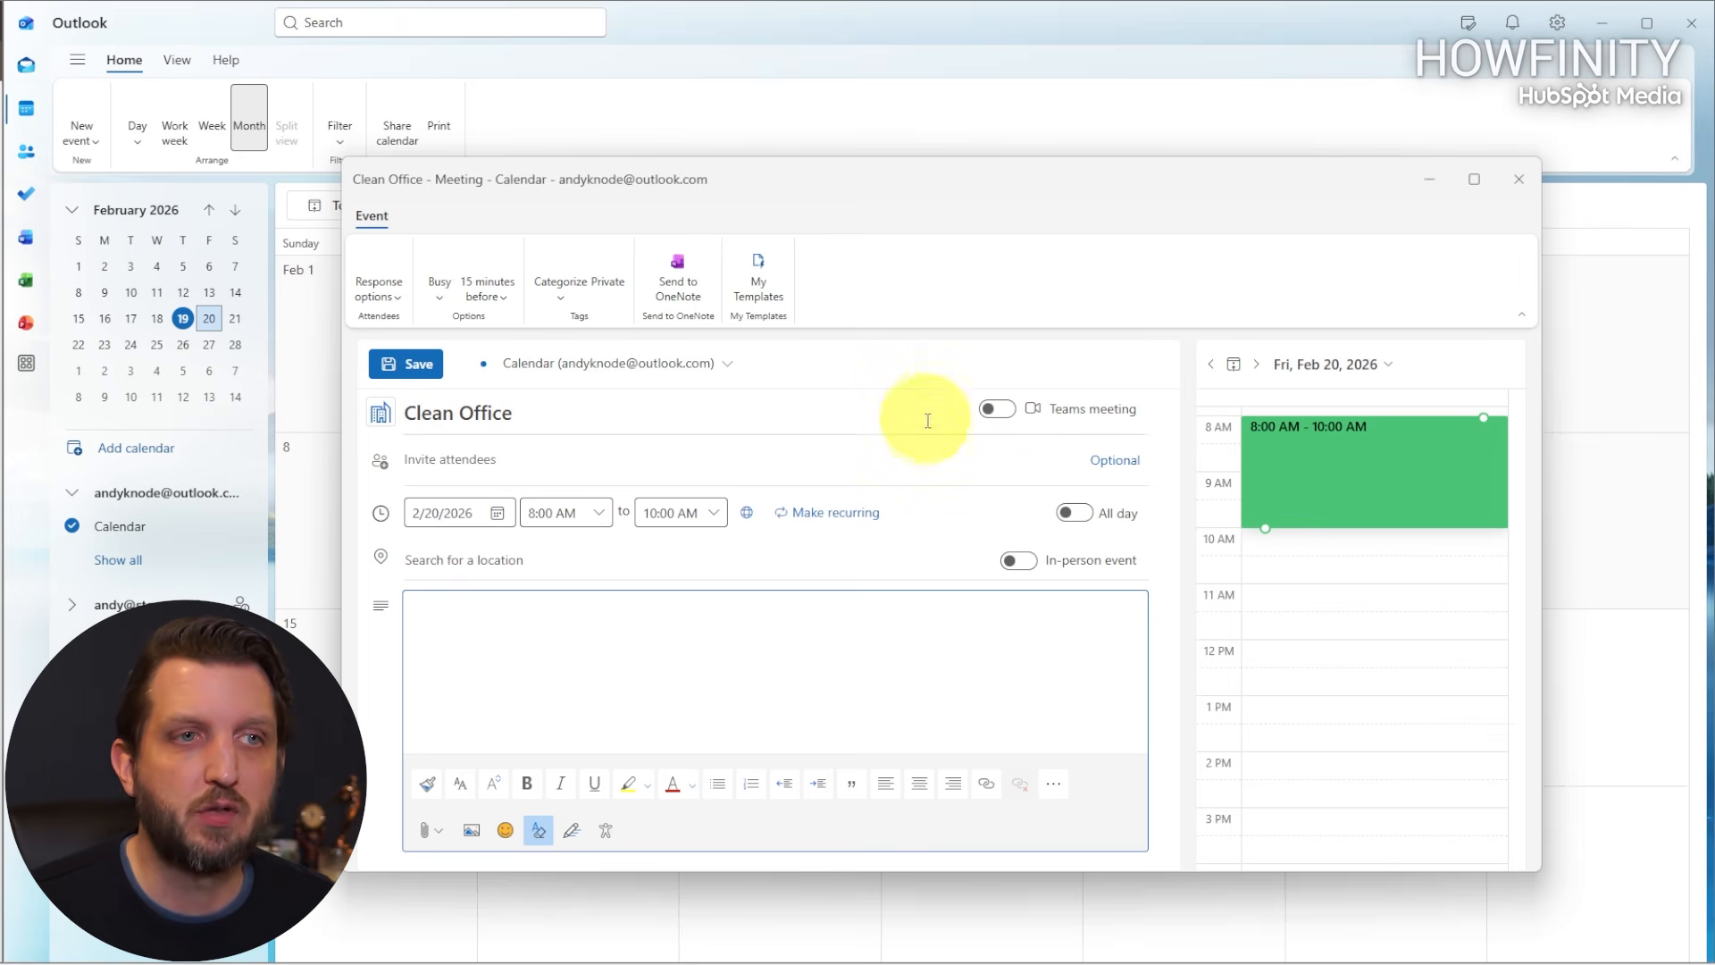
{"action": "left_click", "coordinate": [992, 427]}
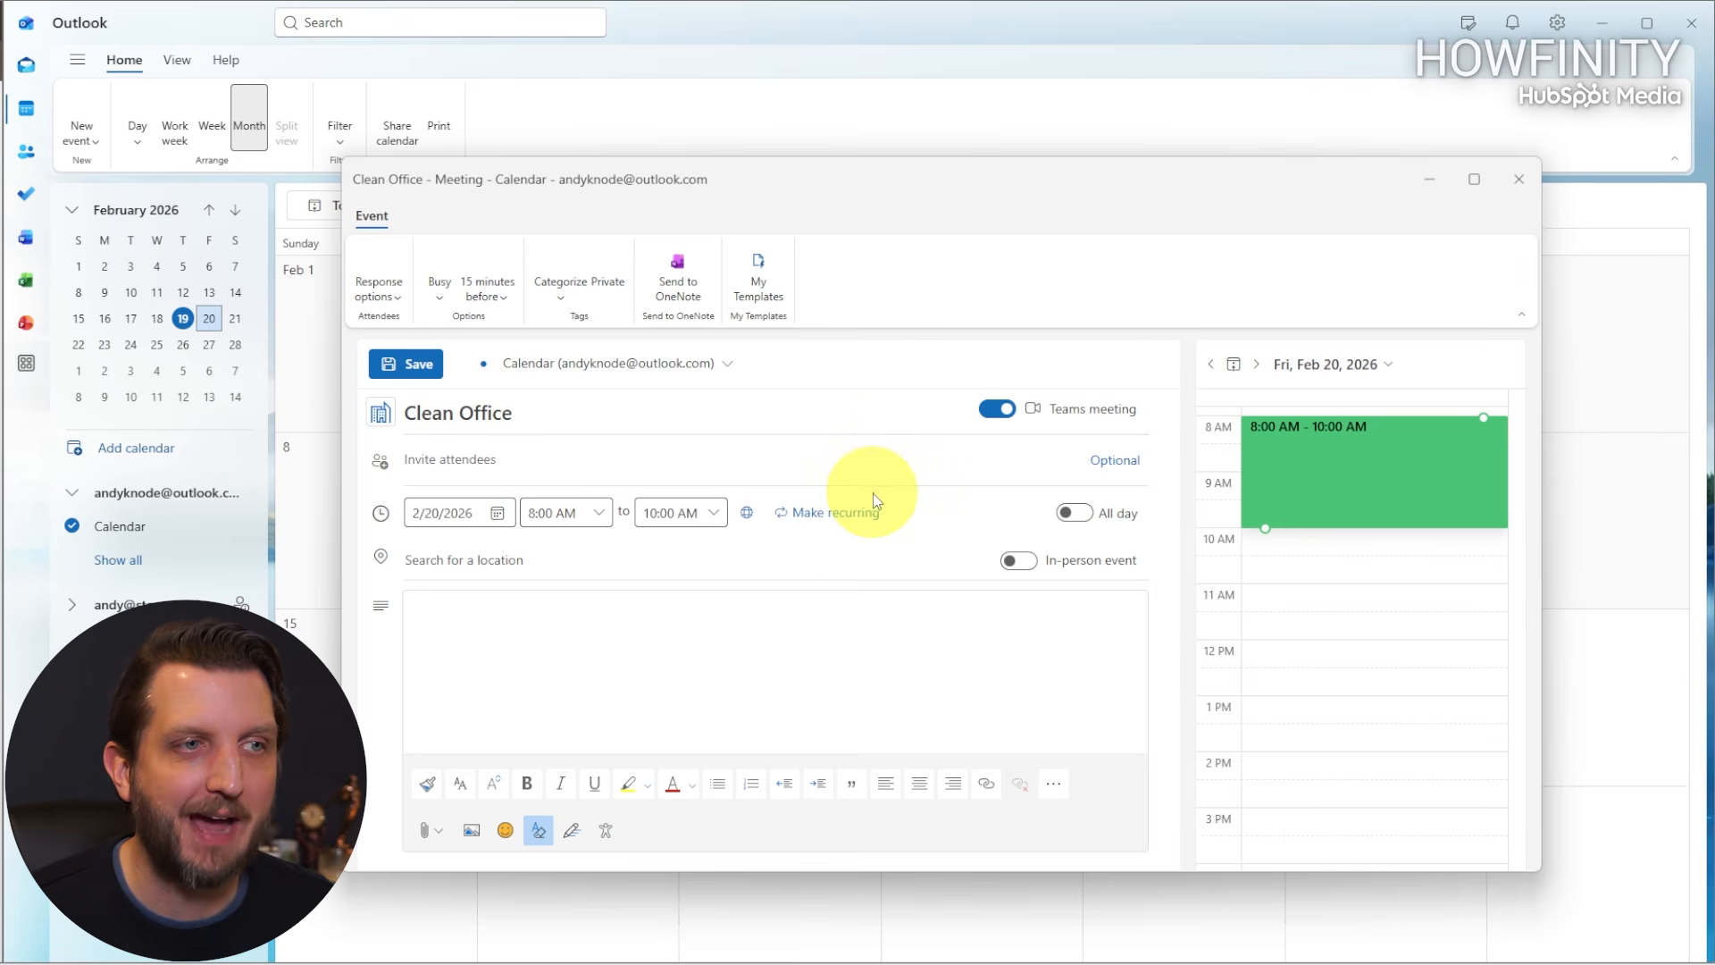
{"action": "left_click", "coordinate": [438, 461]}
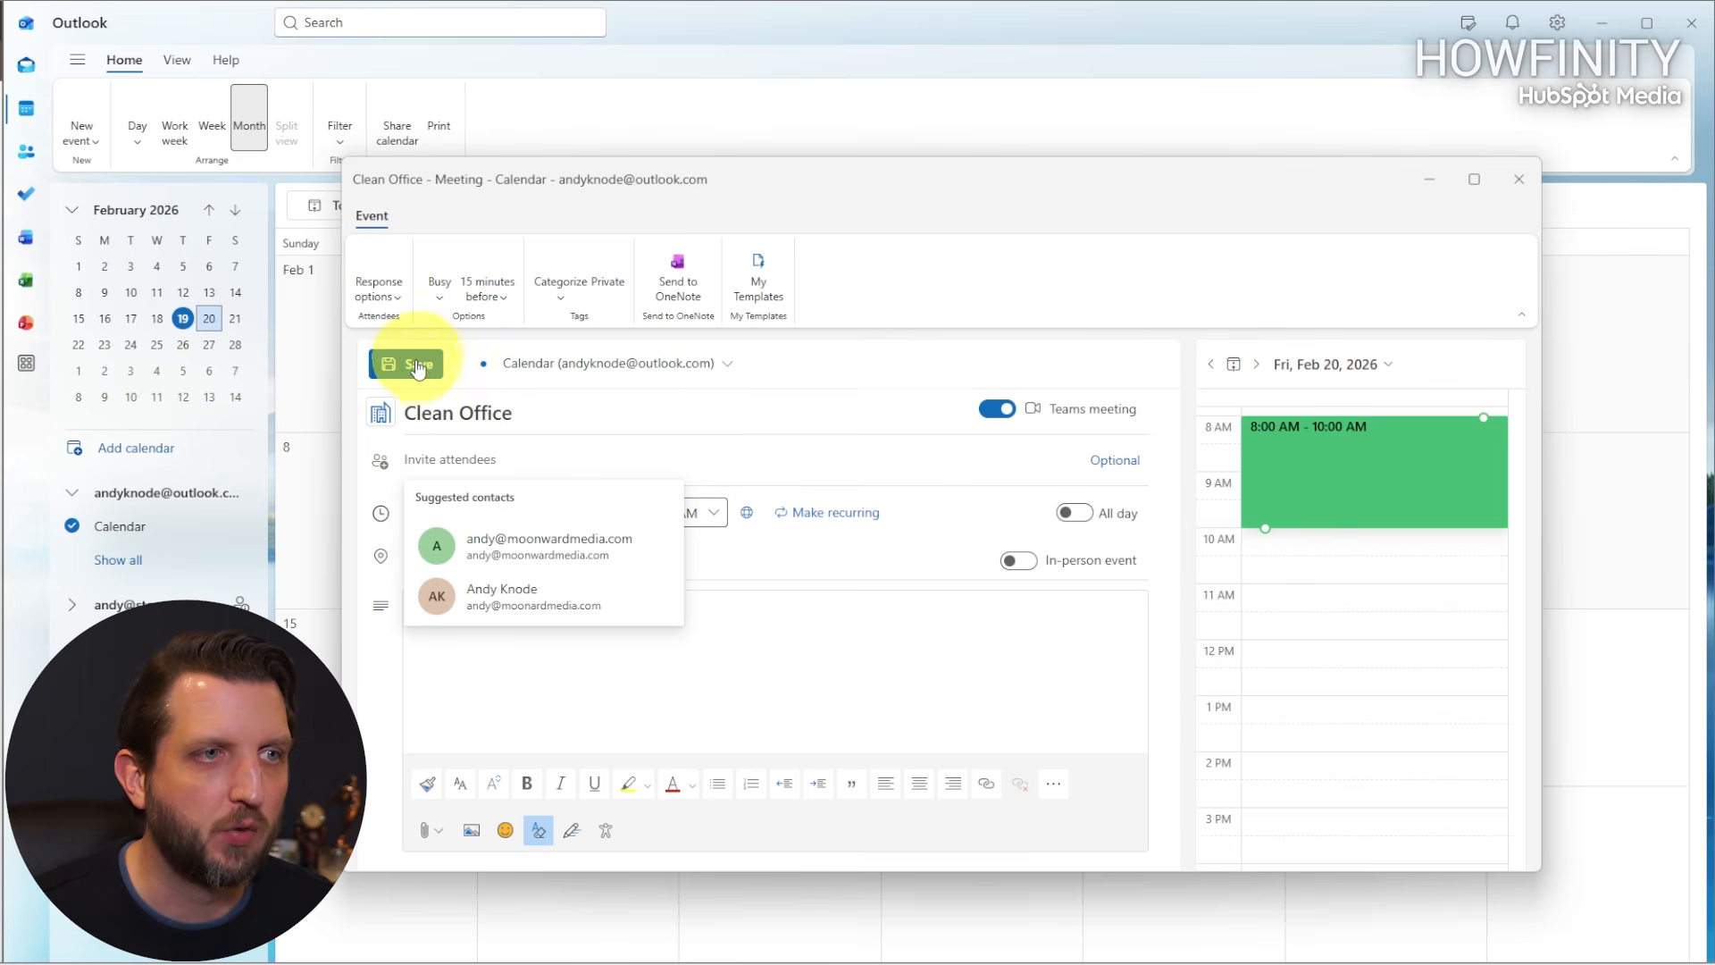
{"action": "left_click", "coordinate": [997, 408]}
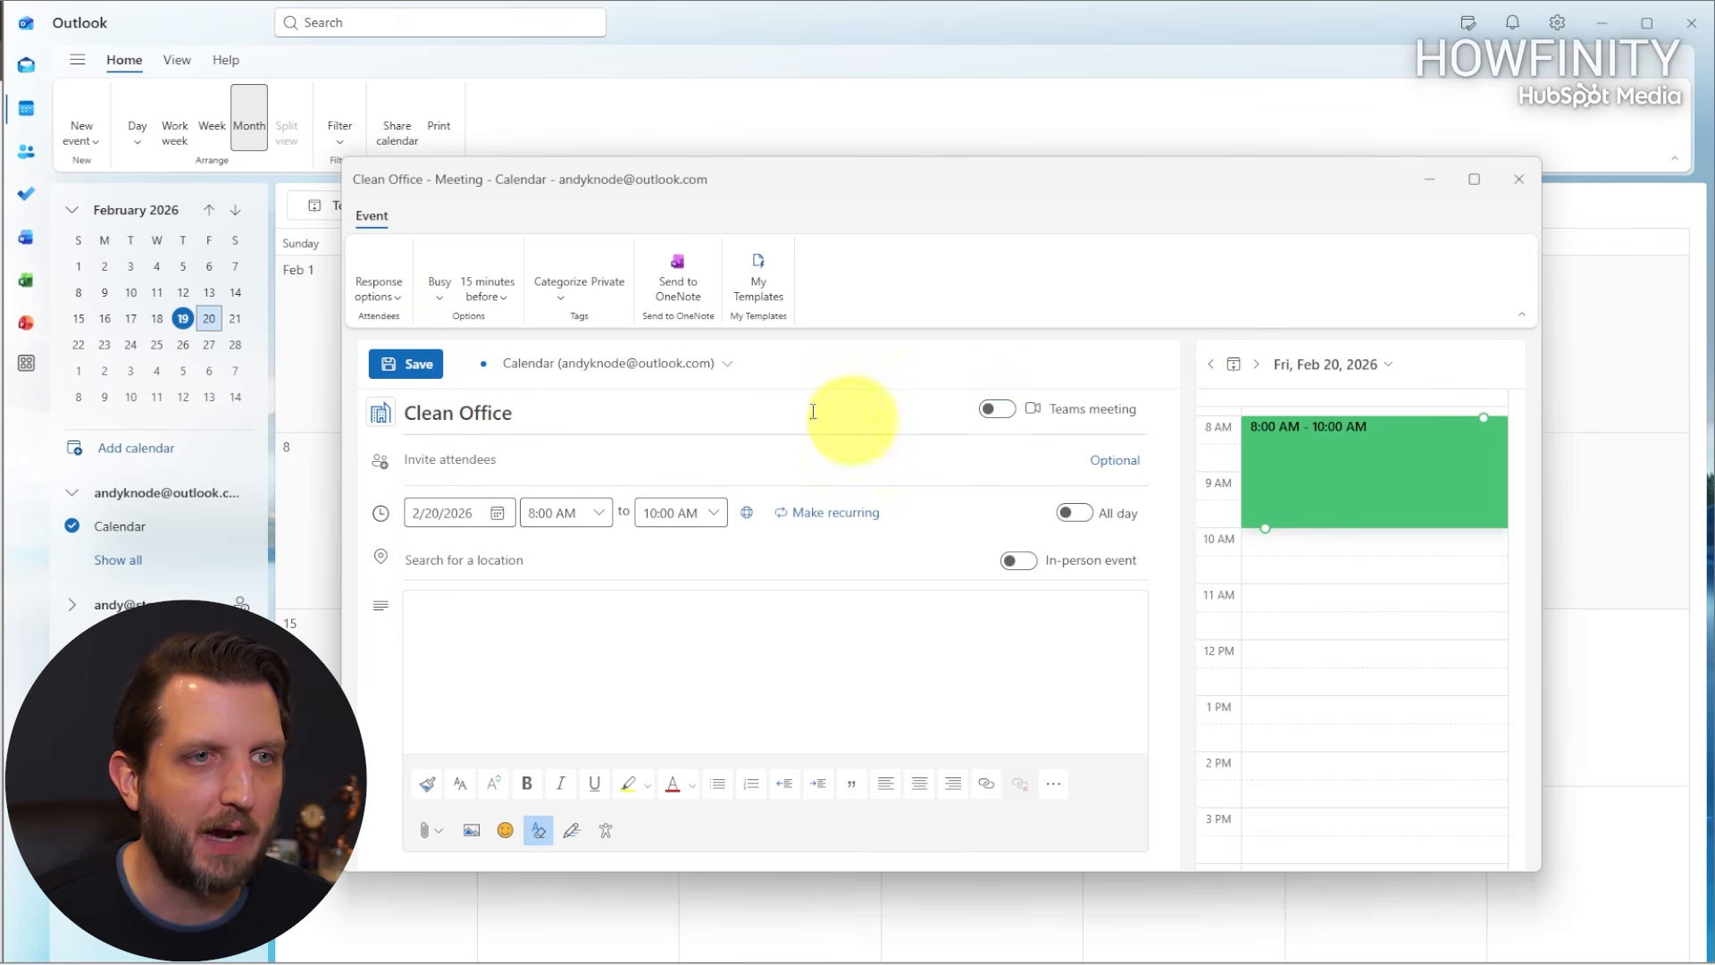
Save the "Clean Office" event to the calendar.
{"action": "left_click", "coordinate": [419, 364]}
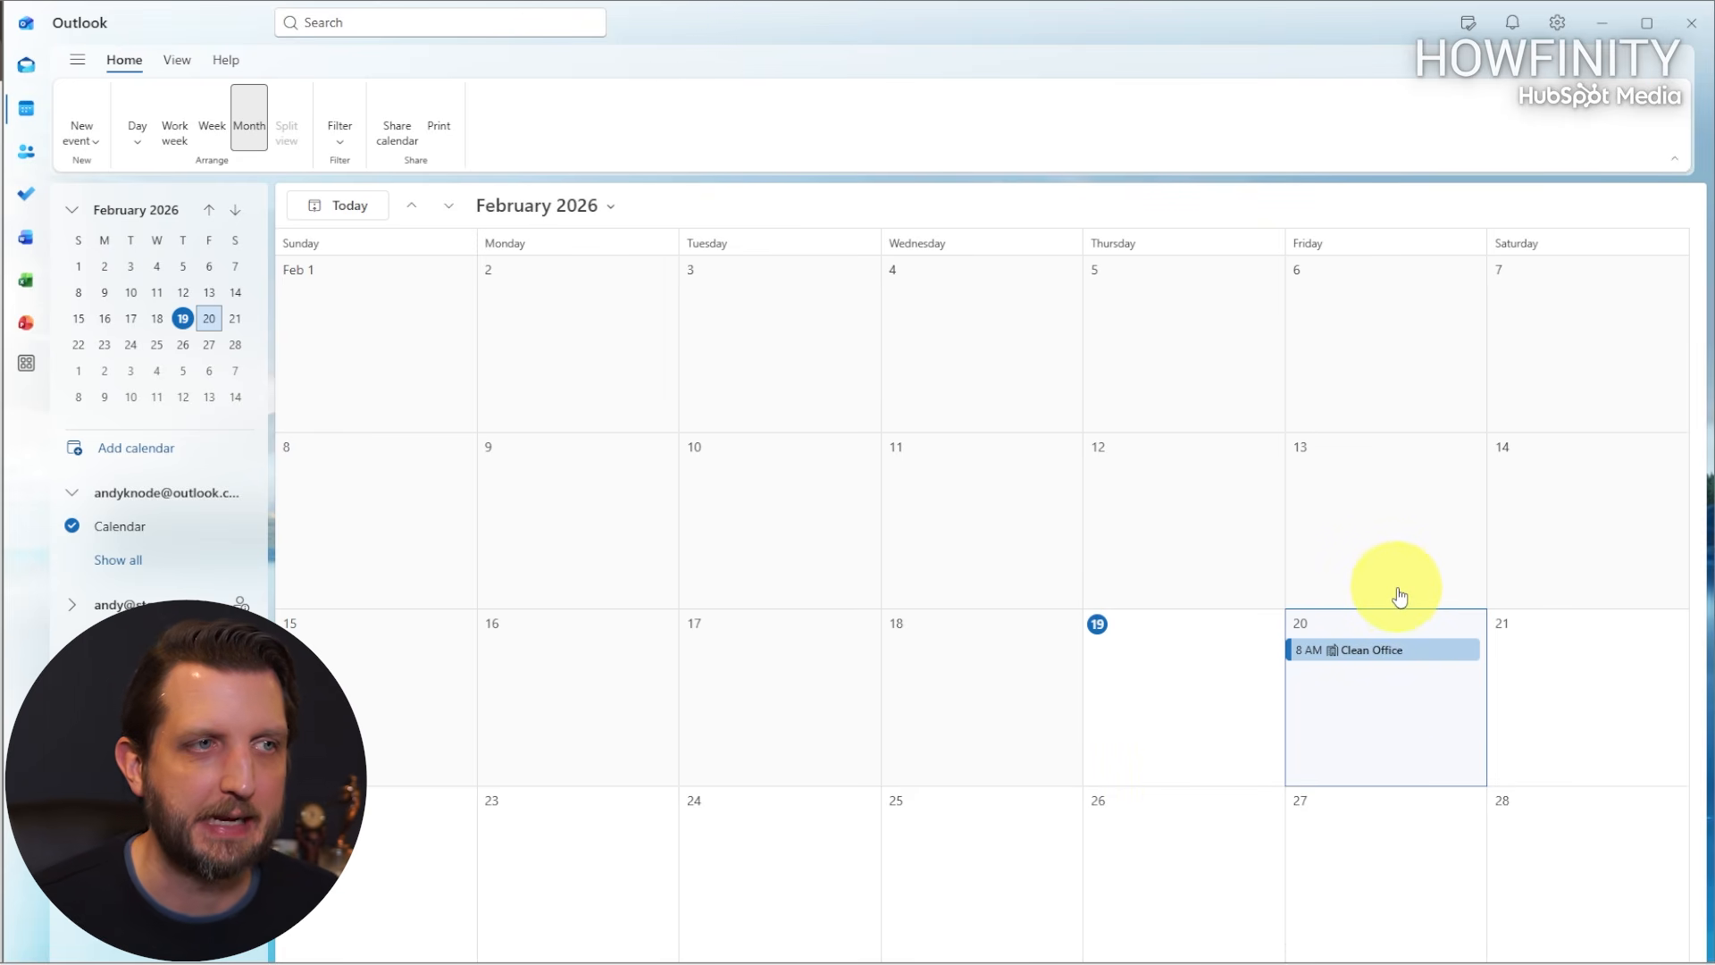
View the calendar by week, work week and month, and look at the saved contacts.
{"action": "left_click", "coordinate": [215, 120]}
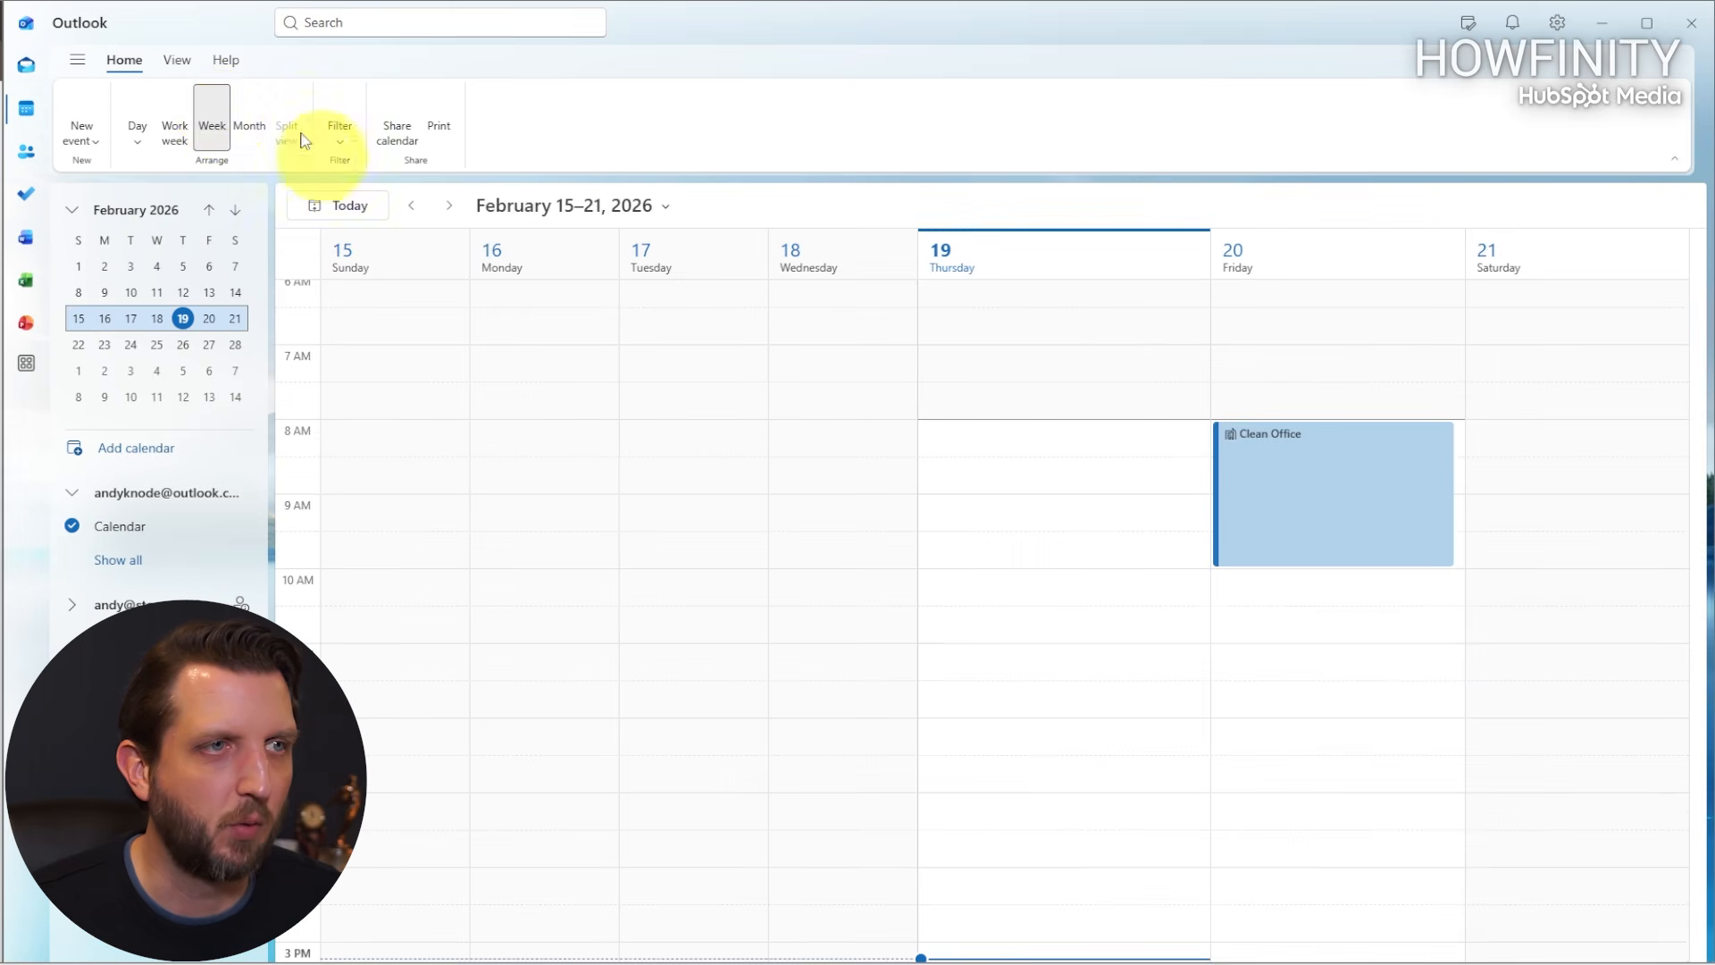
{"action": "left_click", "coordinate": [177, 134]}
{"action": "left_click", "coordinate": [247, 129]}
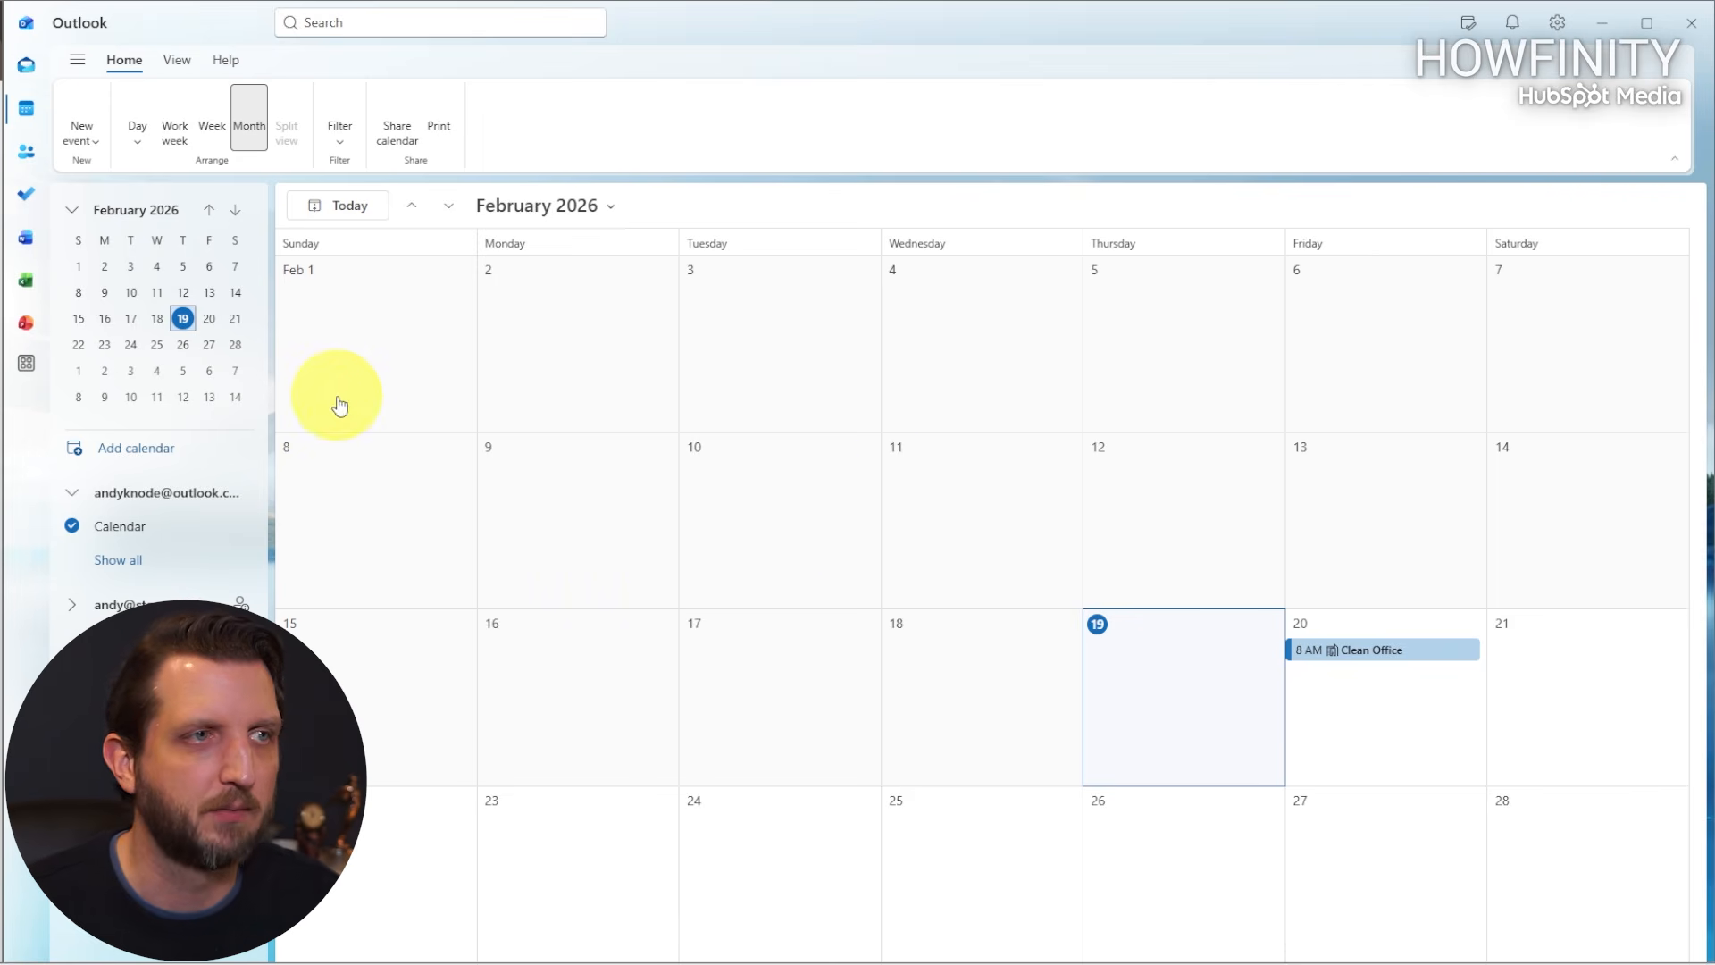
{"action": "left_click", "coordinate": [27, 153]}
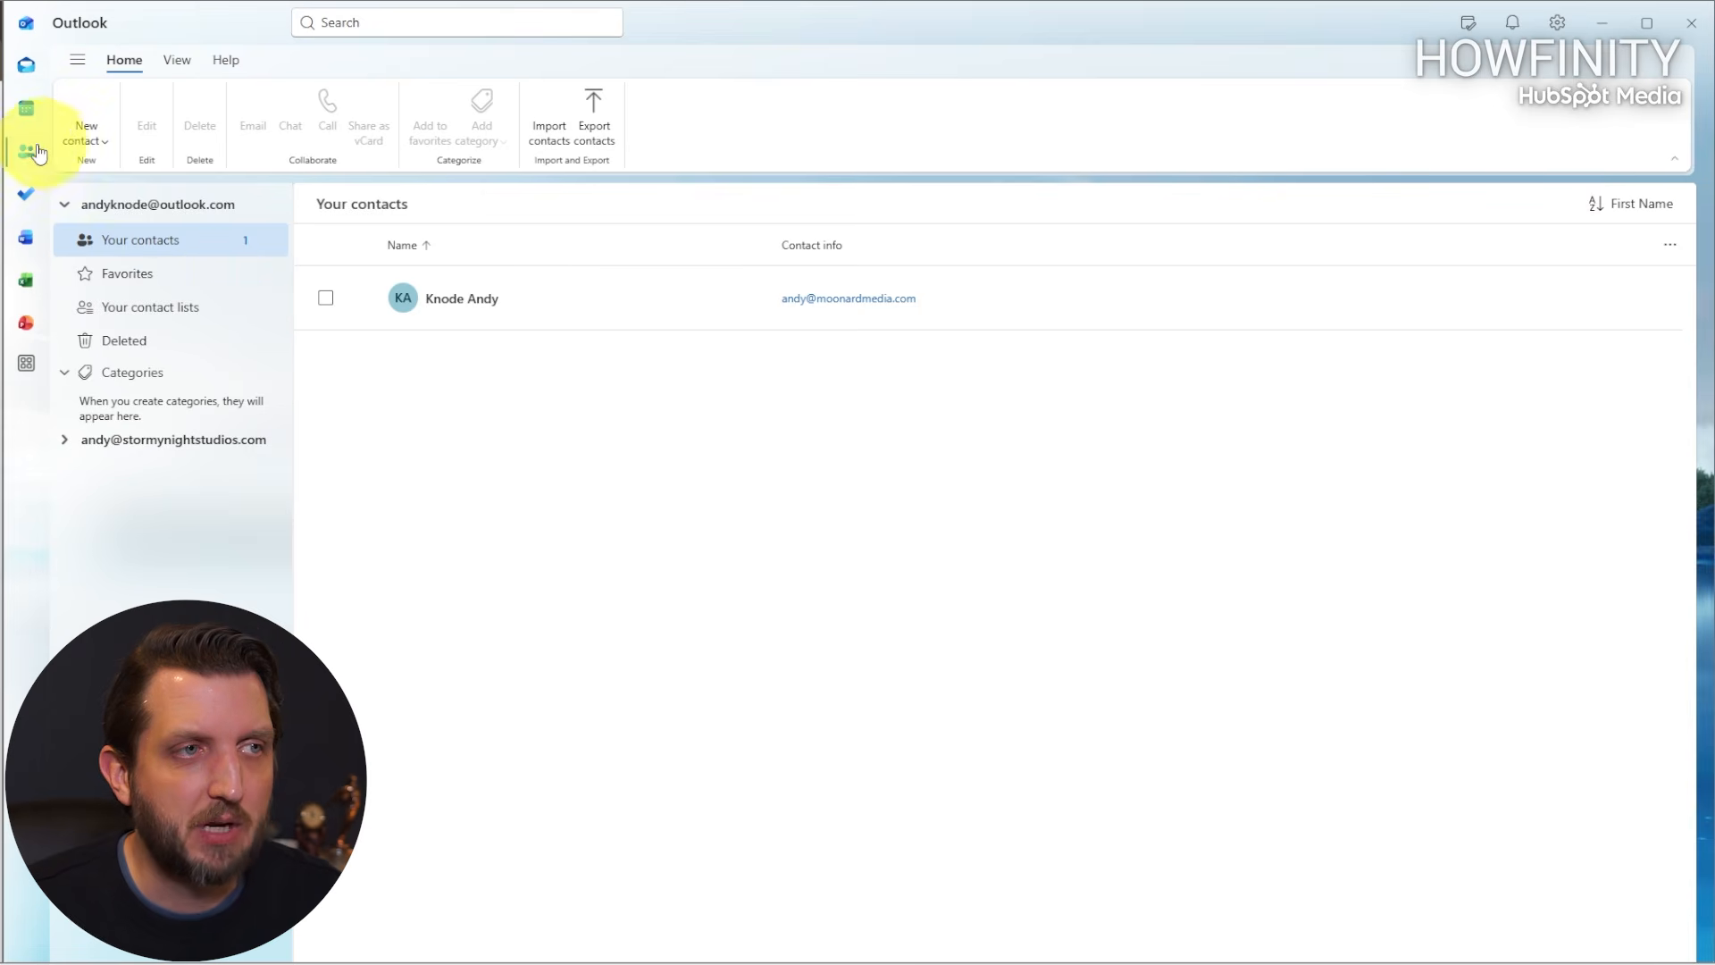
Go to the To Do task list and add the tasks "get the mail" and "buy new shirt".
{"action": "left_click", "coordinate": [26, 196]}
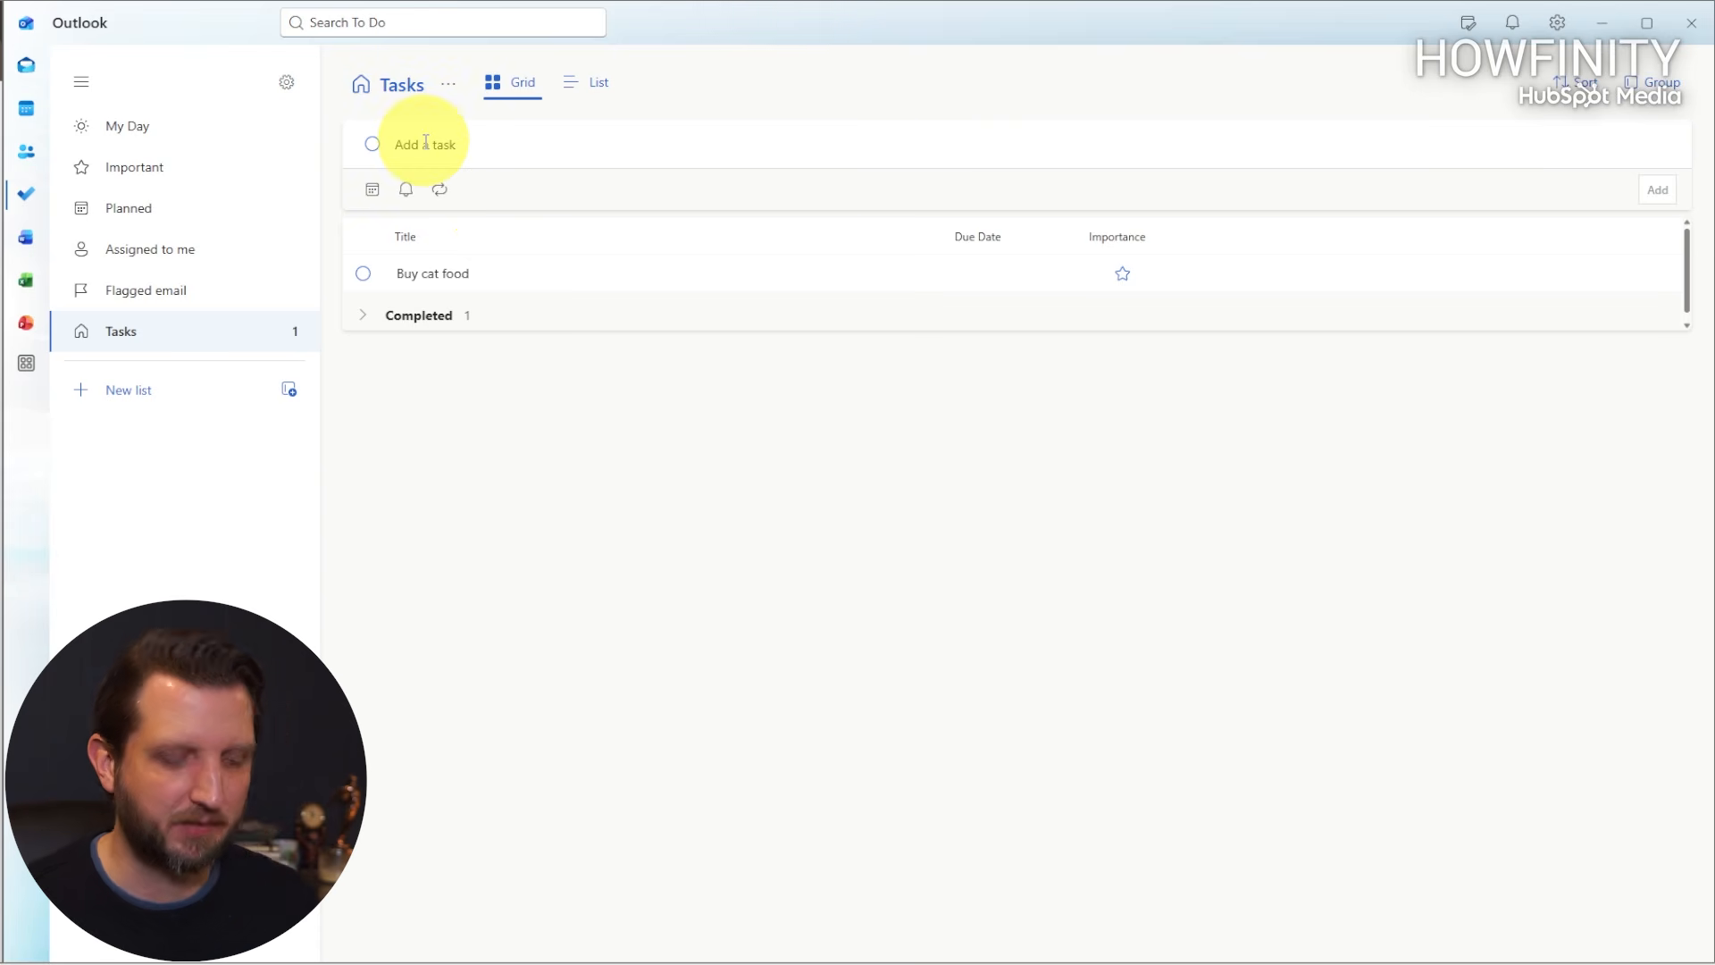
{"action": "type", "text": "get the mail"}
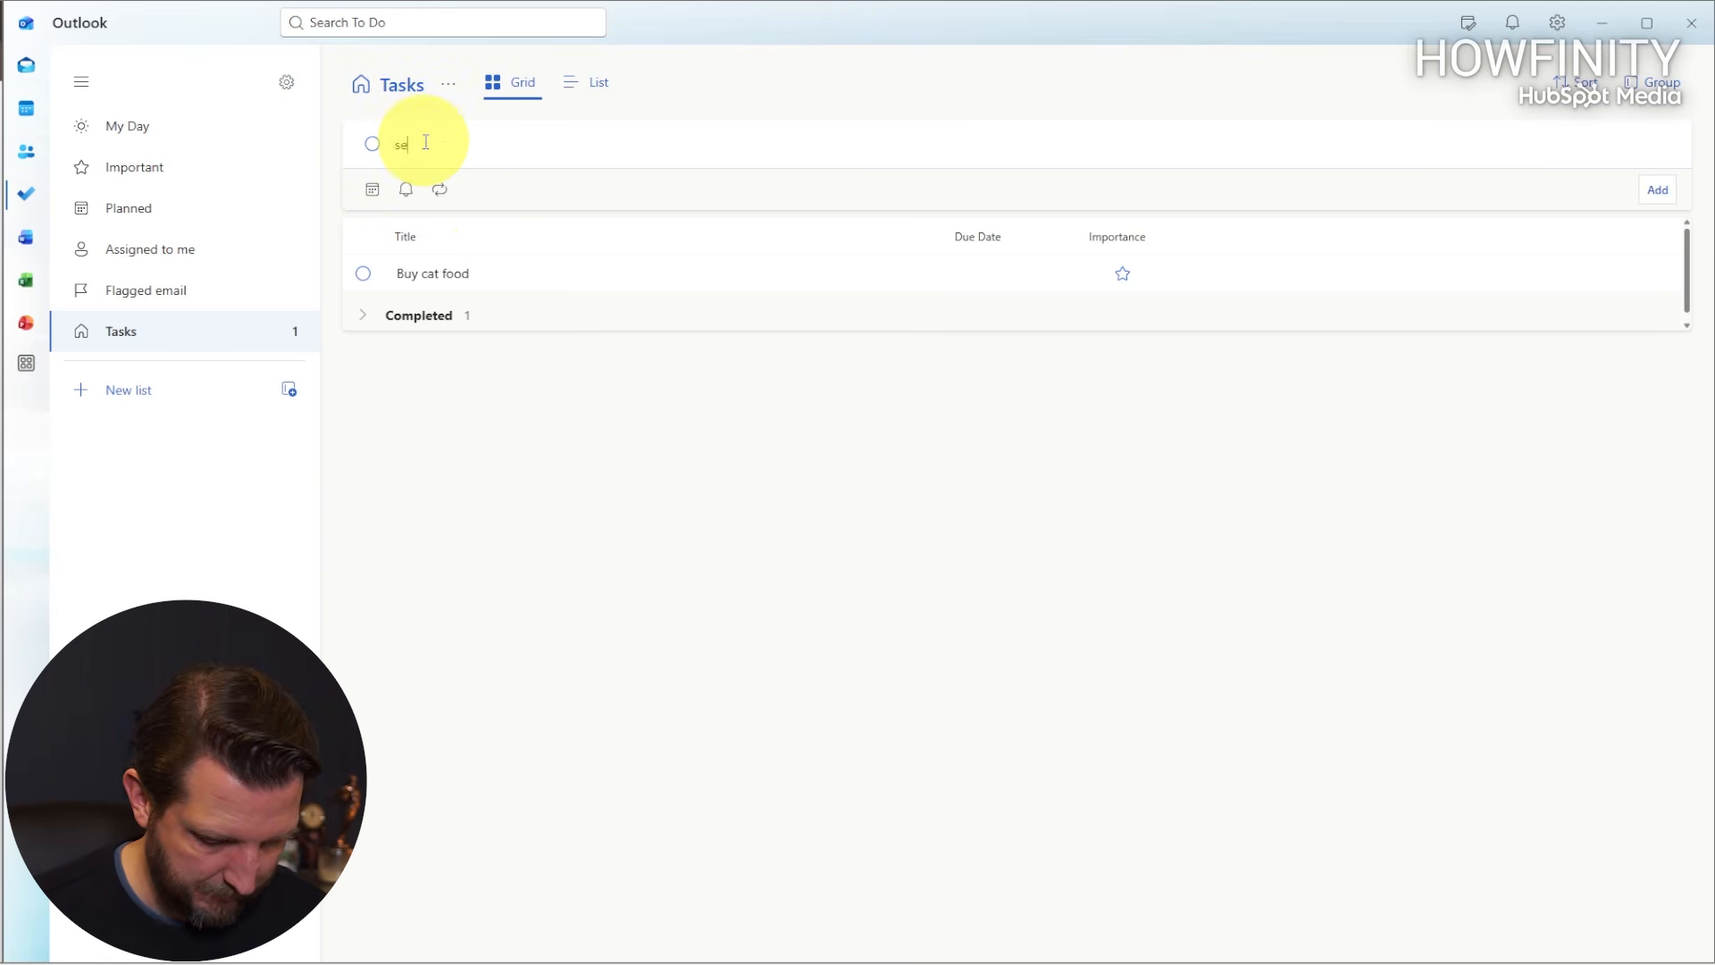
{"action": "key", "text": "Return"}
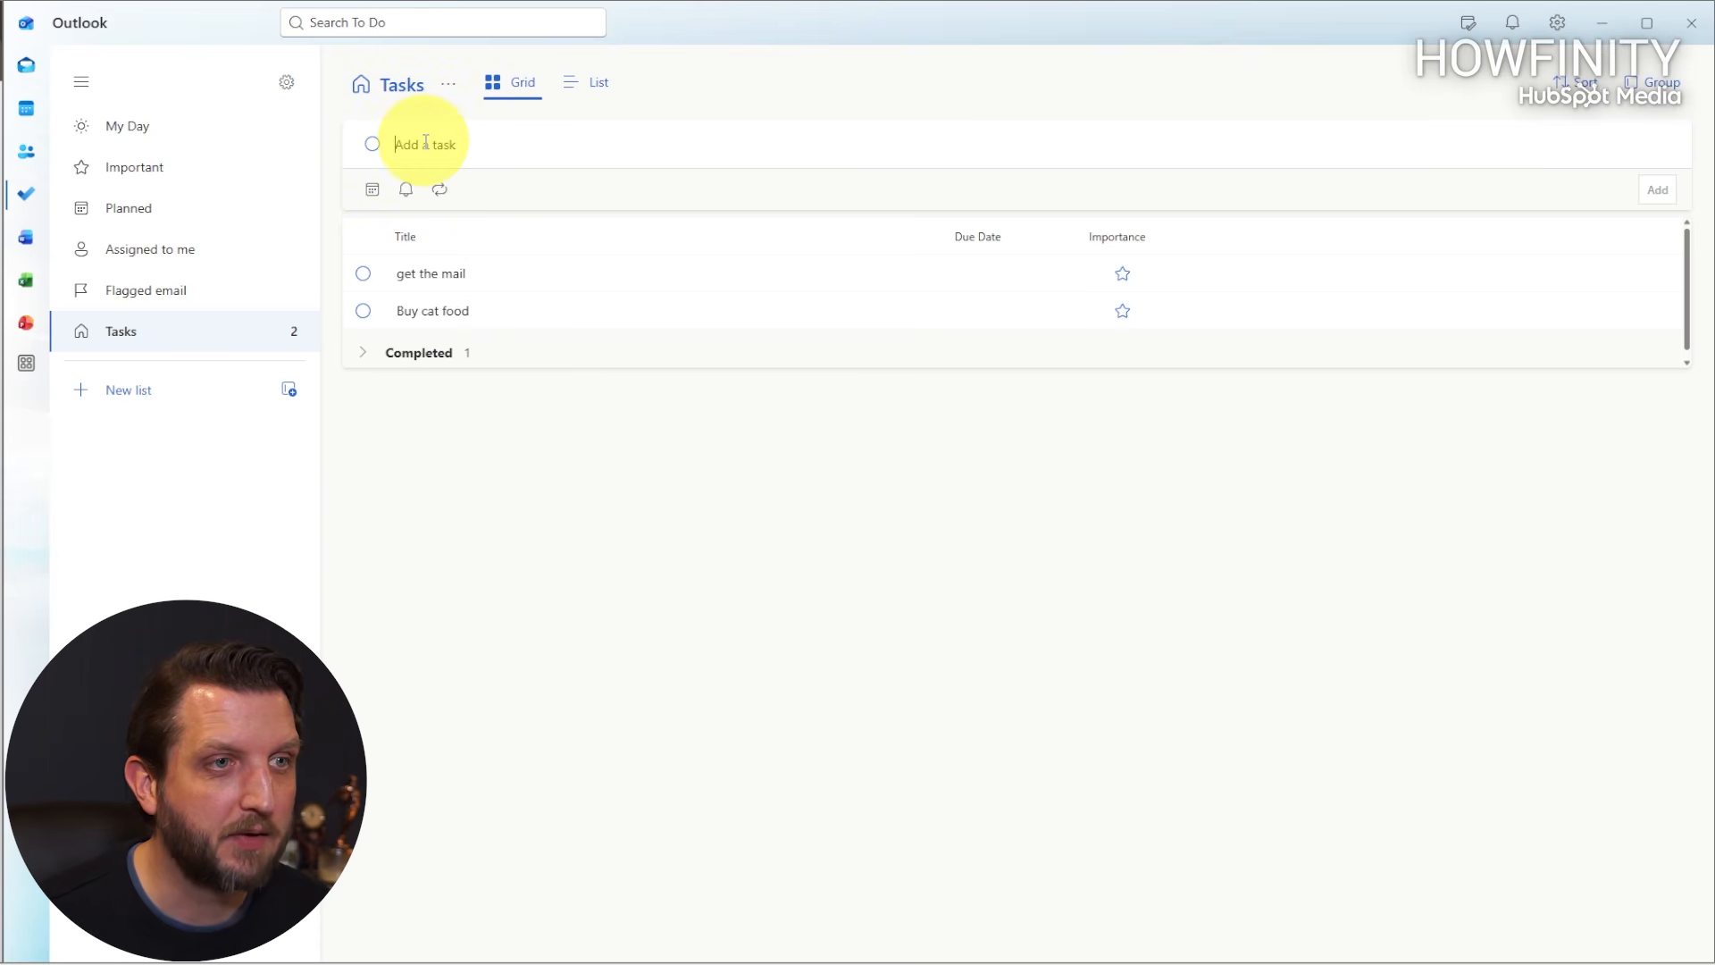
{"action": "type", "text": "buy new shirt"}
{"action": "key", "text": "Return"}
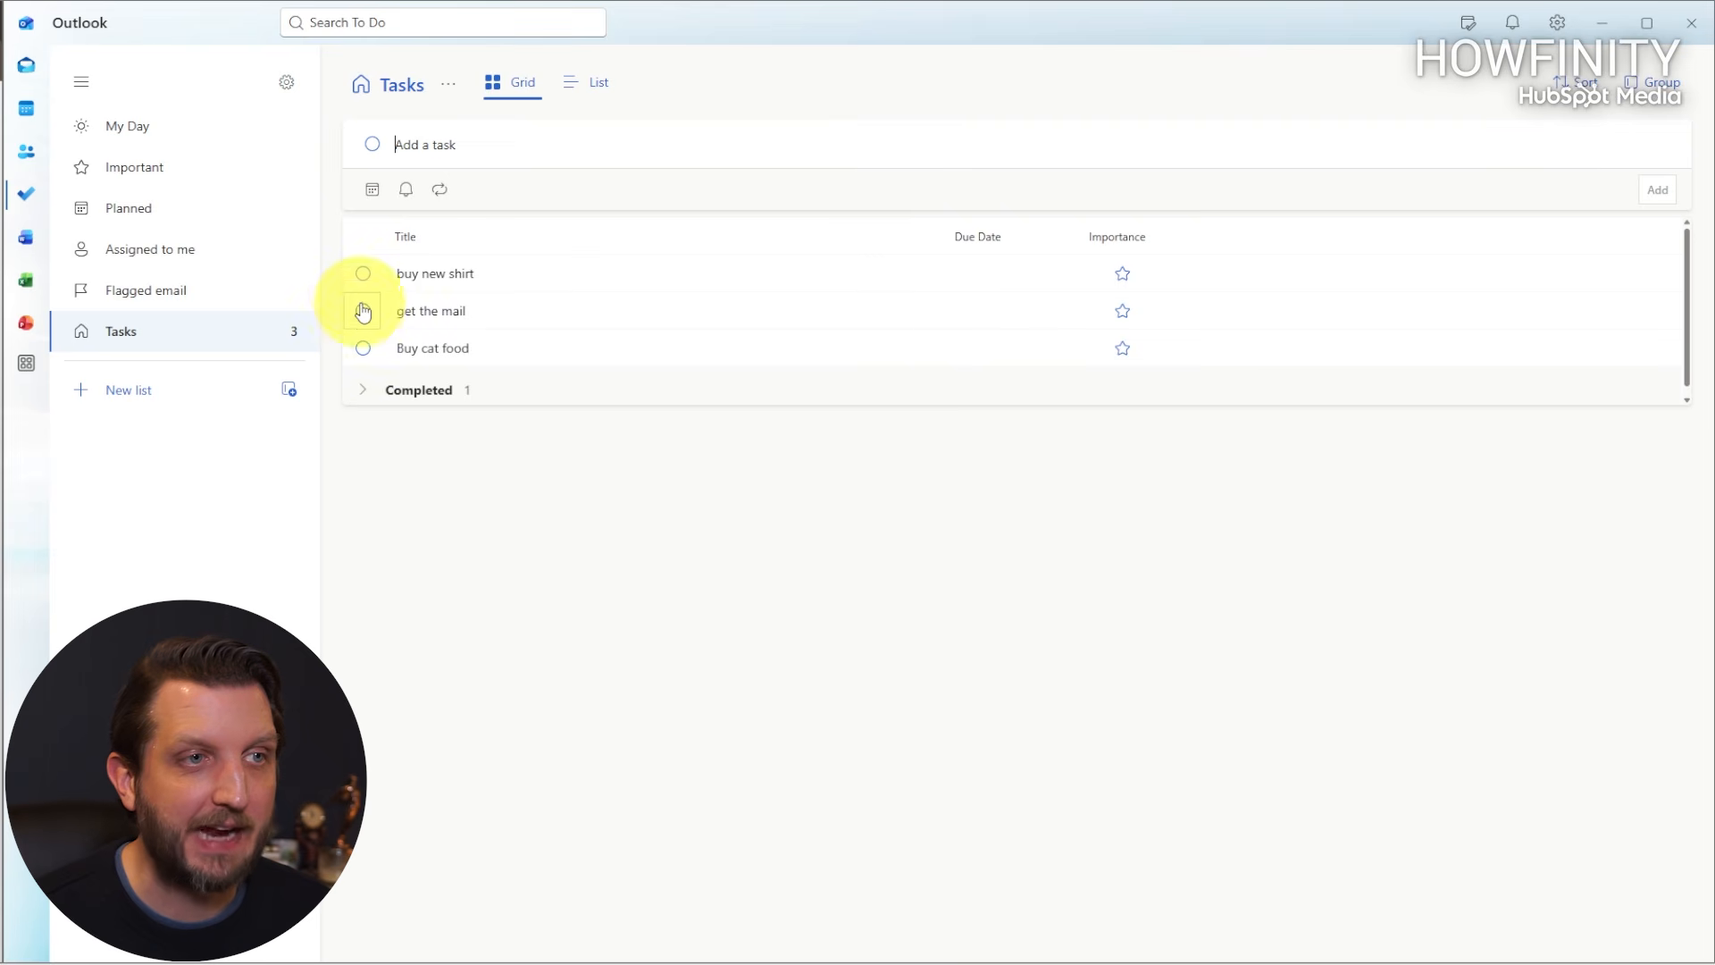
Mark the tasks "Buy cat food" and "get the mail" as completed.
{"action": "left_click", "coordinate": [363, 350]}
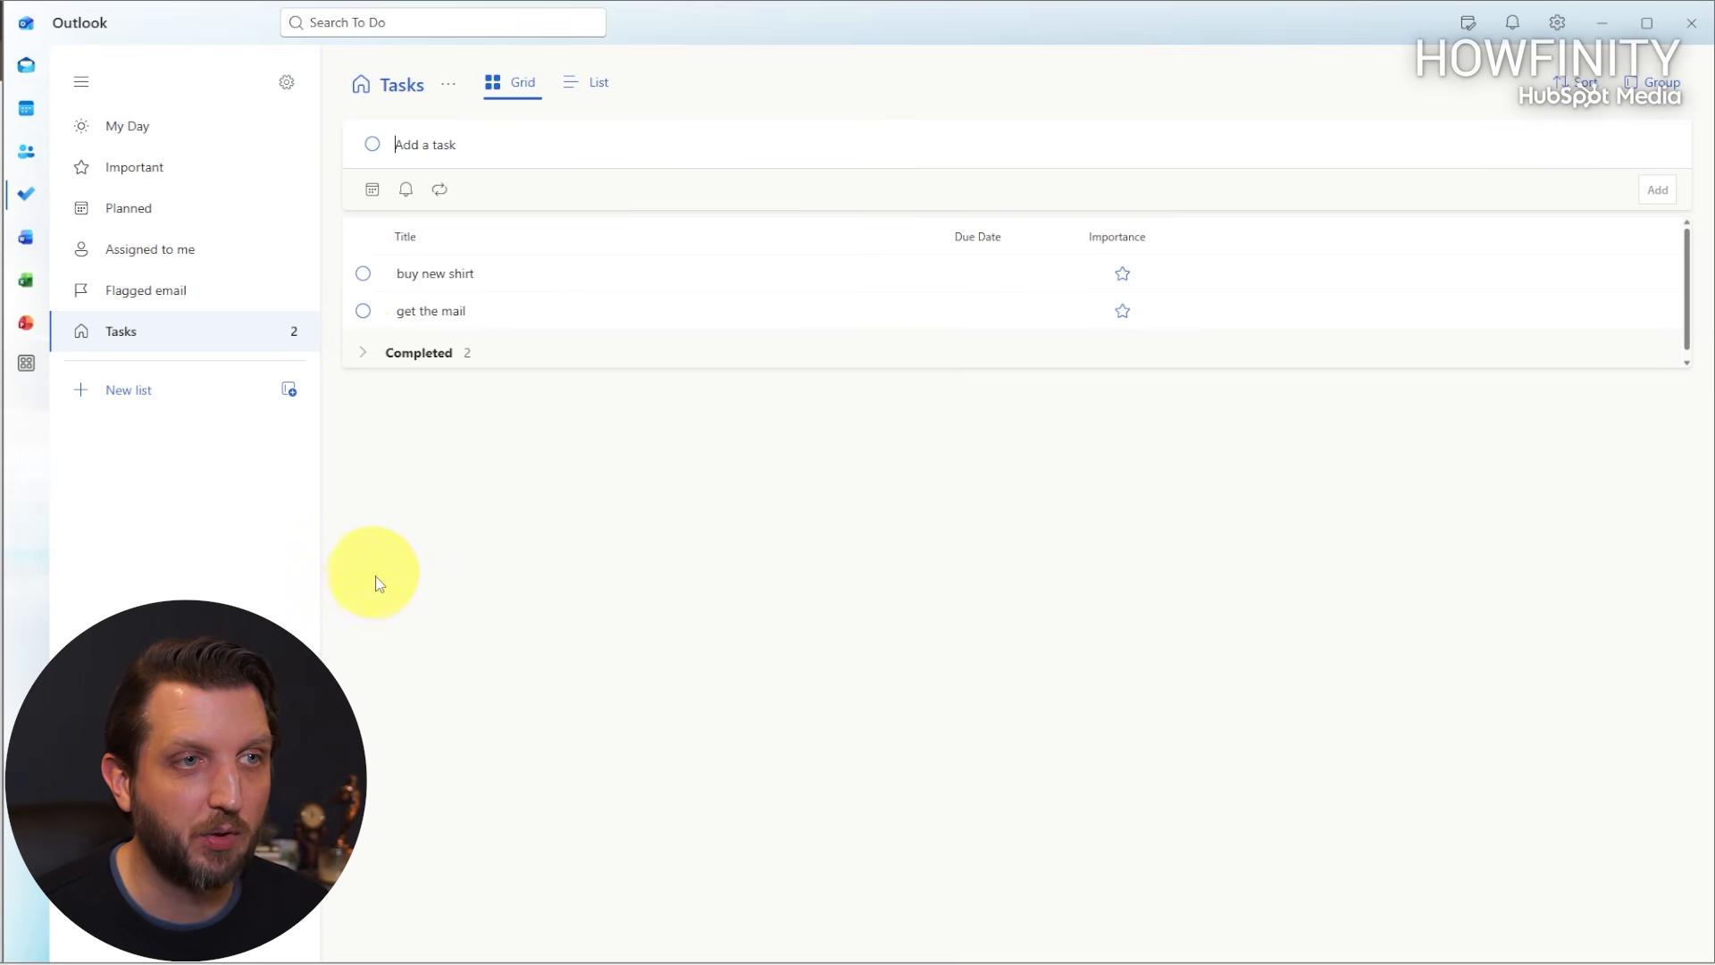
{"action": "left_click", "coordinate": [364, 312]}
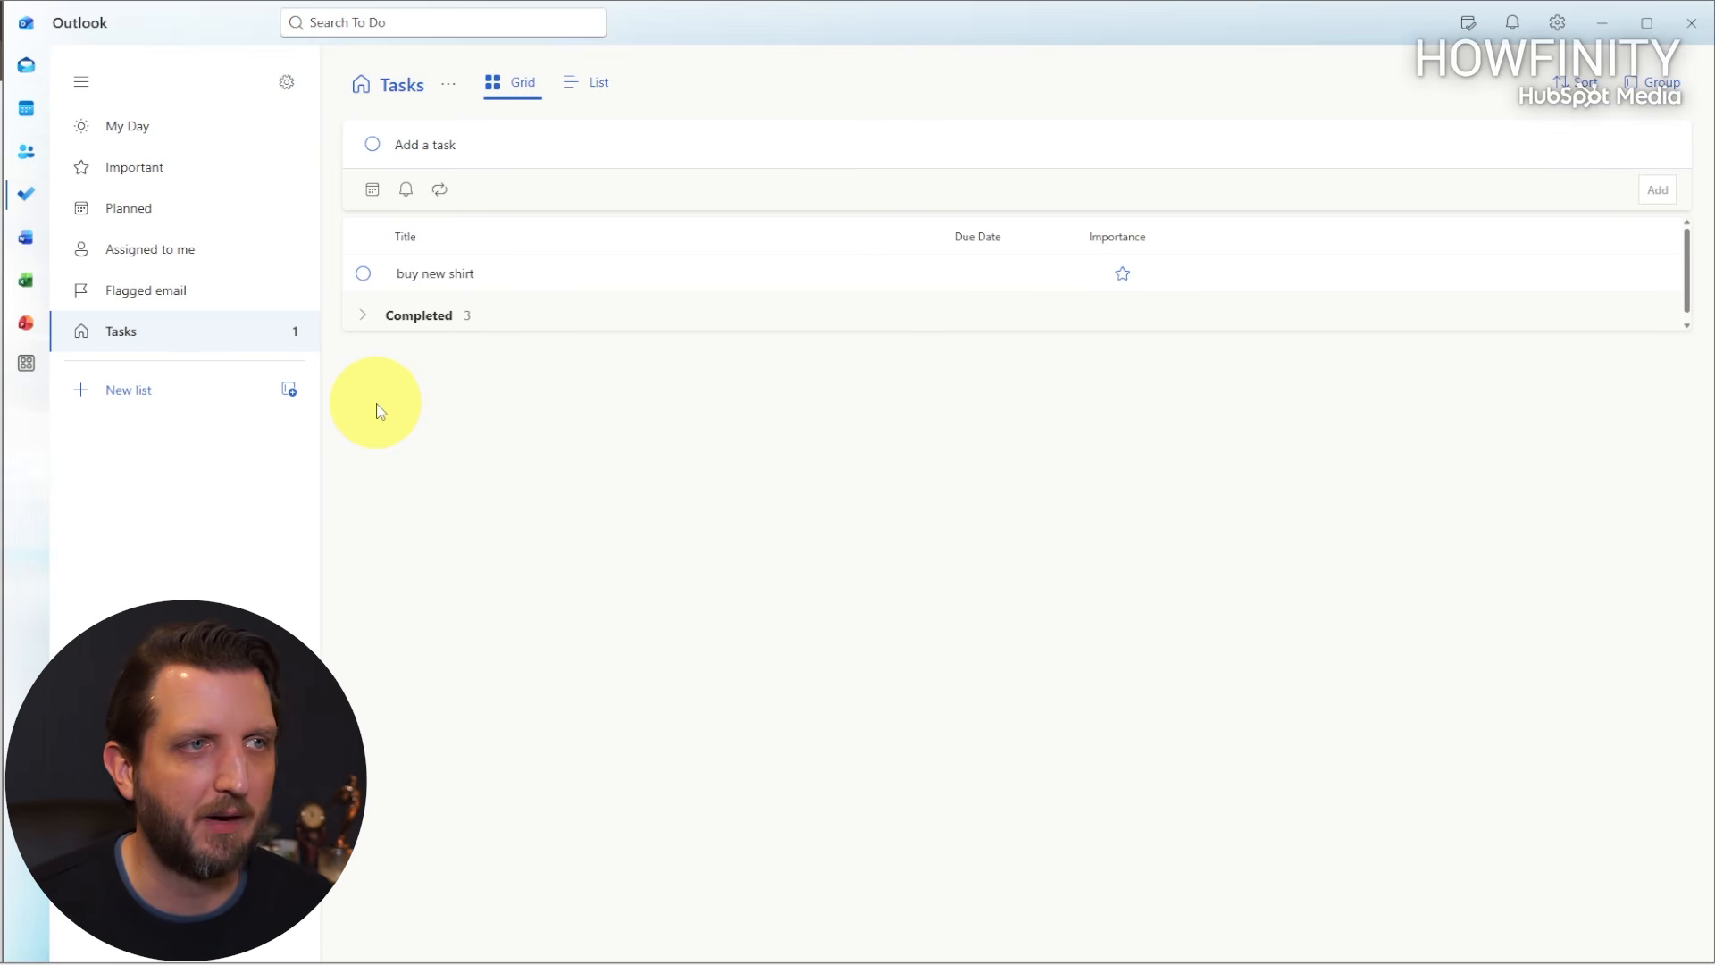
Switch from the task list to Word.
{"action": "left_click", "coordinate": [27, 243]}
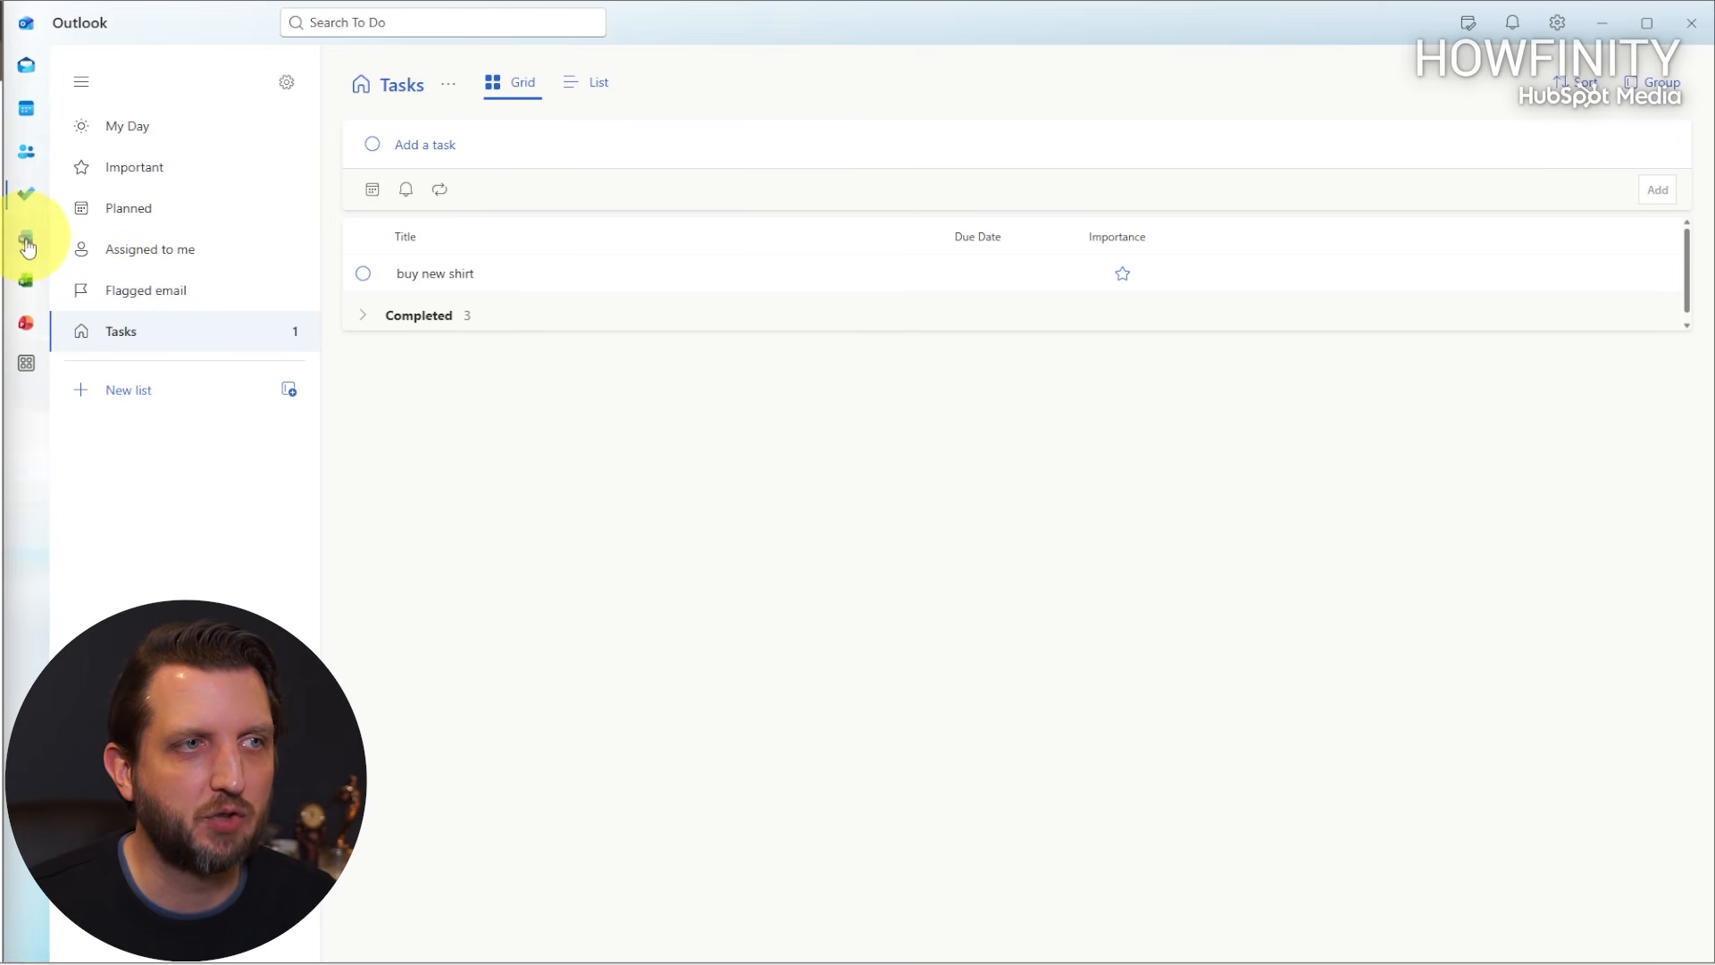